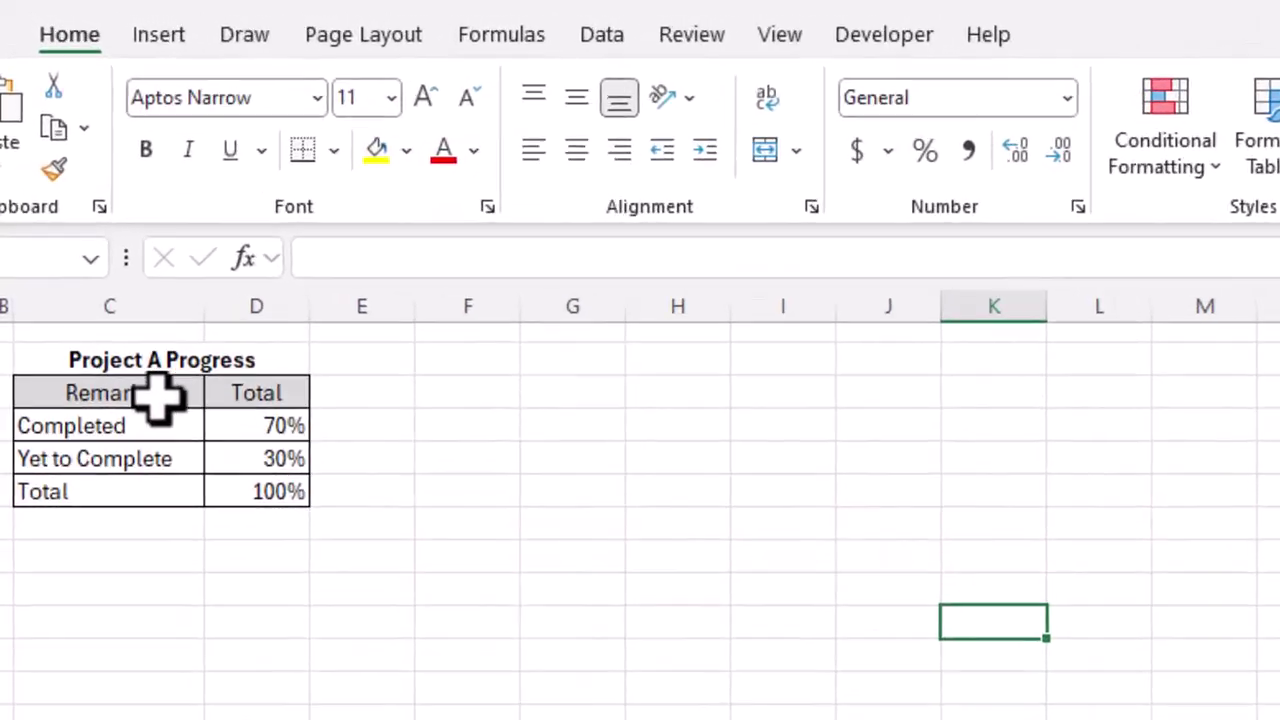
Step: Select C3:D4, the Completed and Yet to Complete labels with their 70% and 30% values
{"action": "left_click", "coordinate": [88, 255]}
{"action": "left_click_drag", "start_coordinate": [130, 512], "coordinate": [271, 540]}
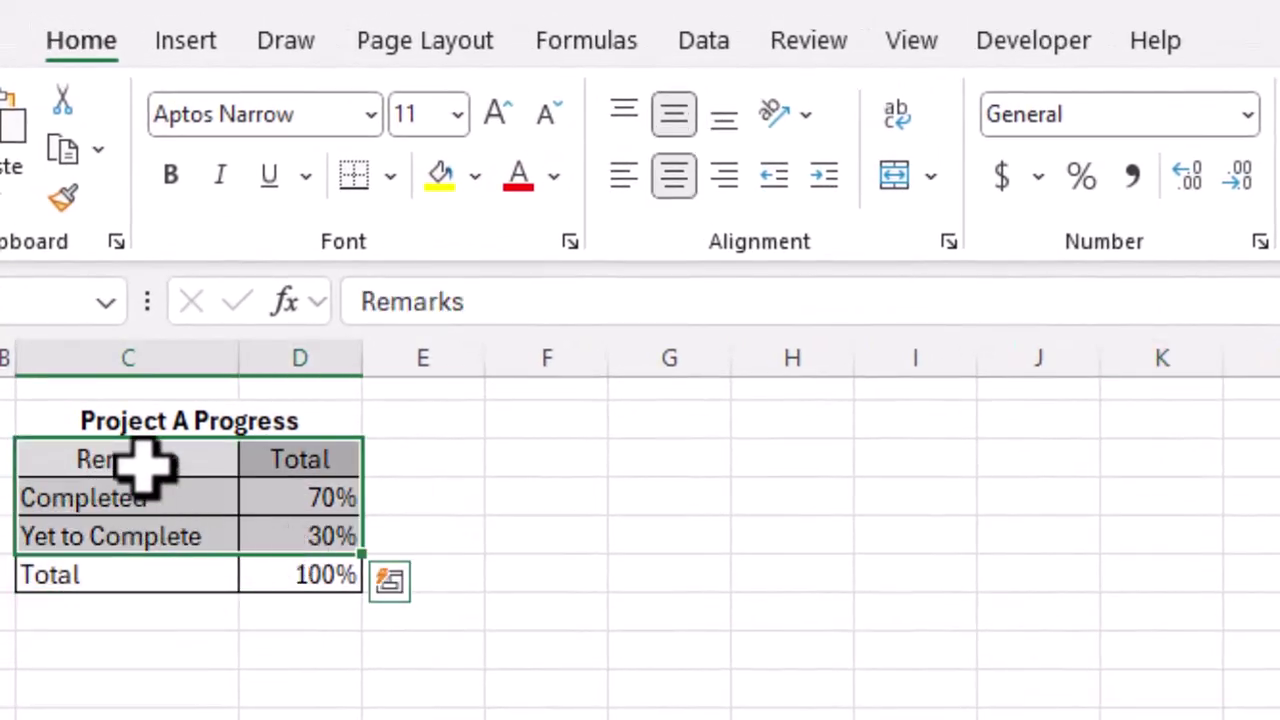
{"action": "left_click", "coordinate": [228, 415]}
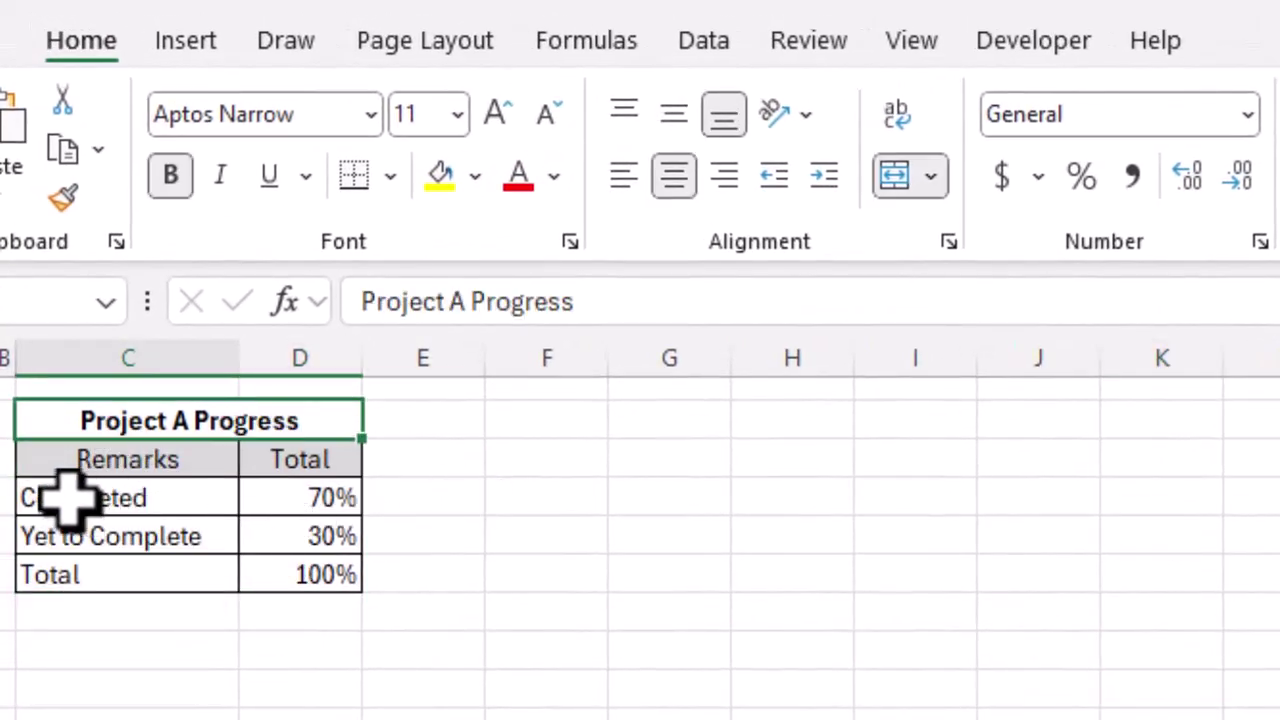
{"action": "left_click_drag", "start_coordinate": [66, 500], "coordinate": [255, 497]}
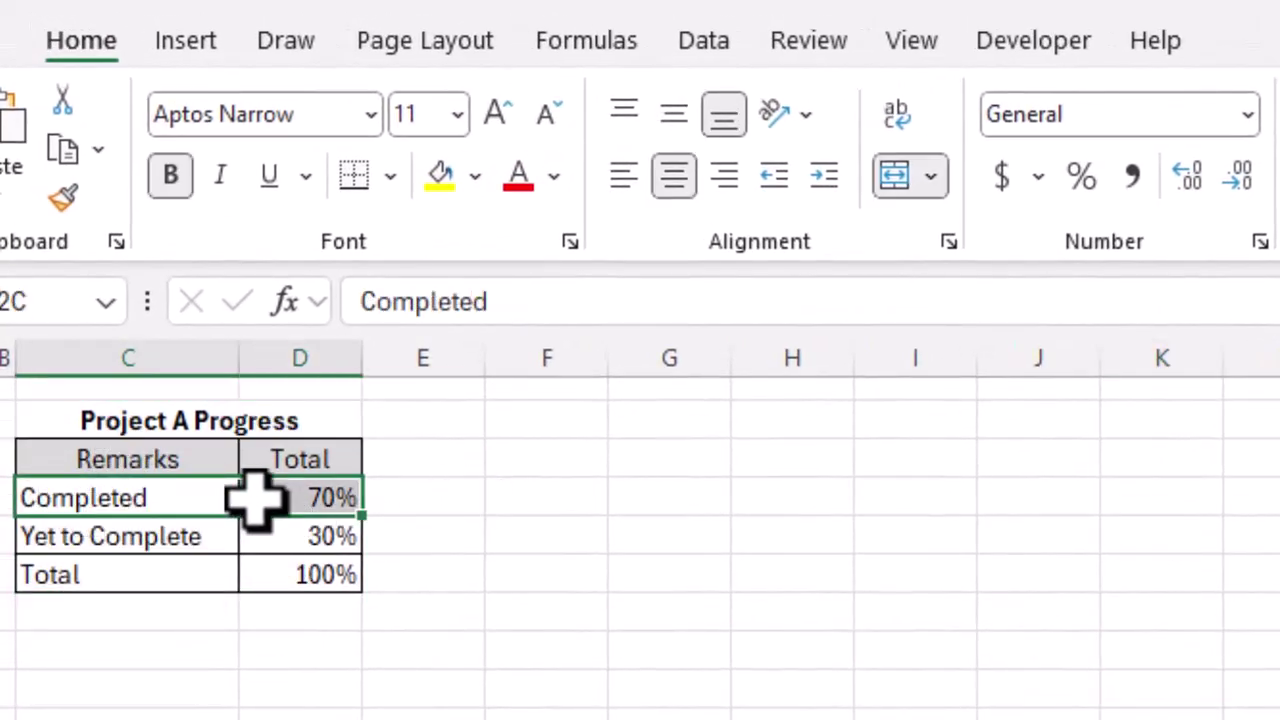
{"action": "left_click", "coordinate": [330, 536]}
{"action": "left_click", "coordinate": [94, 534]}
{"action": "left_click", "coordinate": [125, 655]}
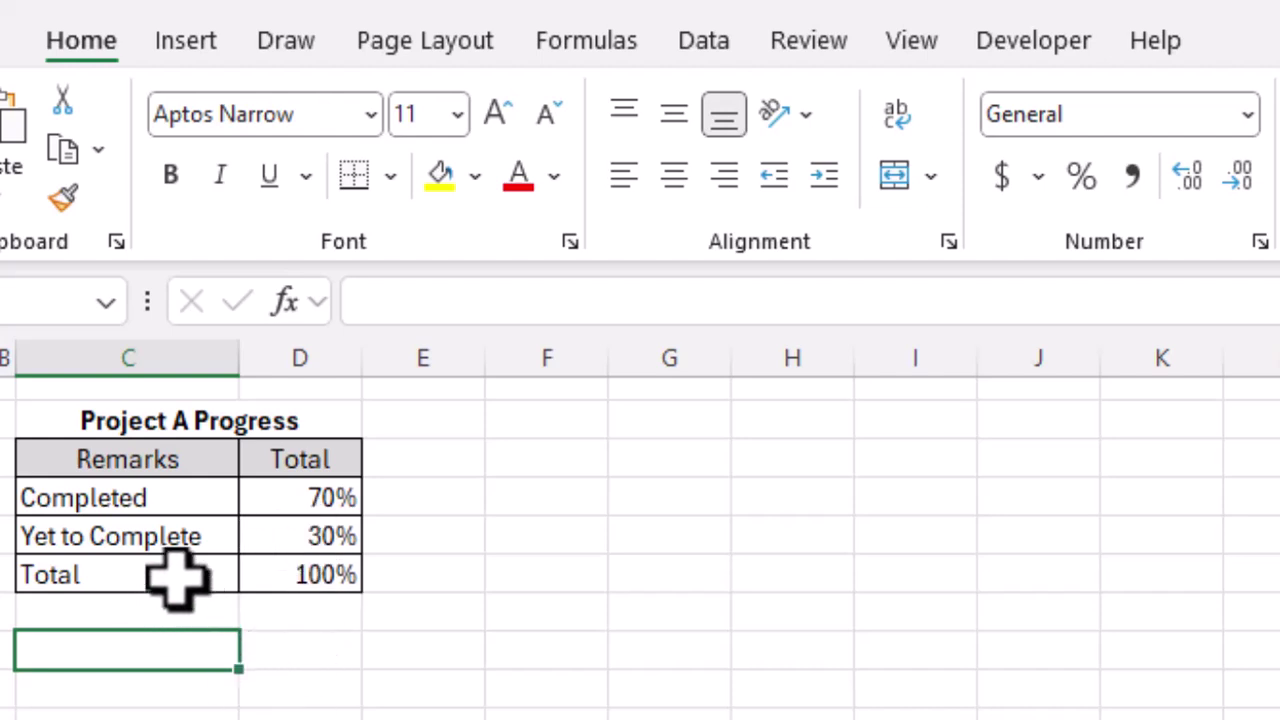
{"action": "left_click_drag", "start_coordinate": [114, 531], "coordinate": [250, 536]}
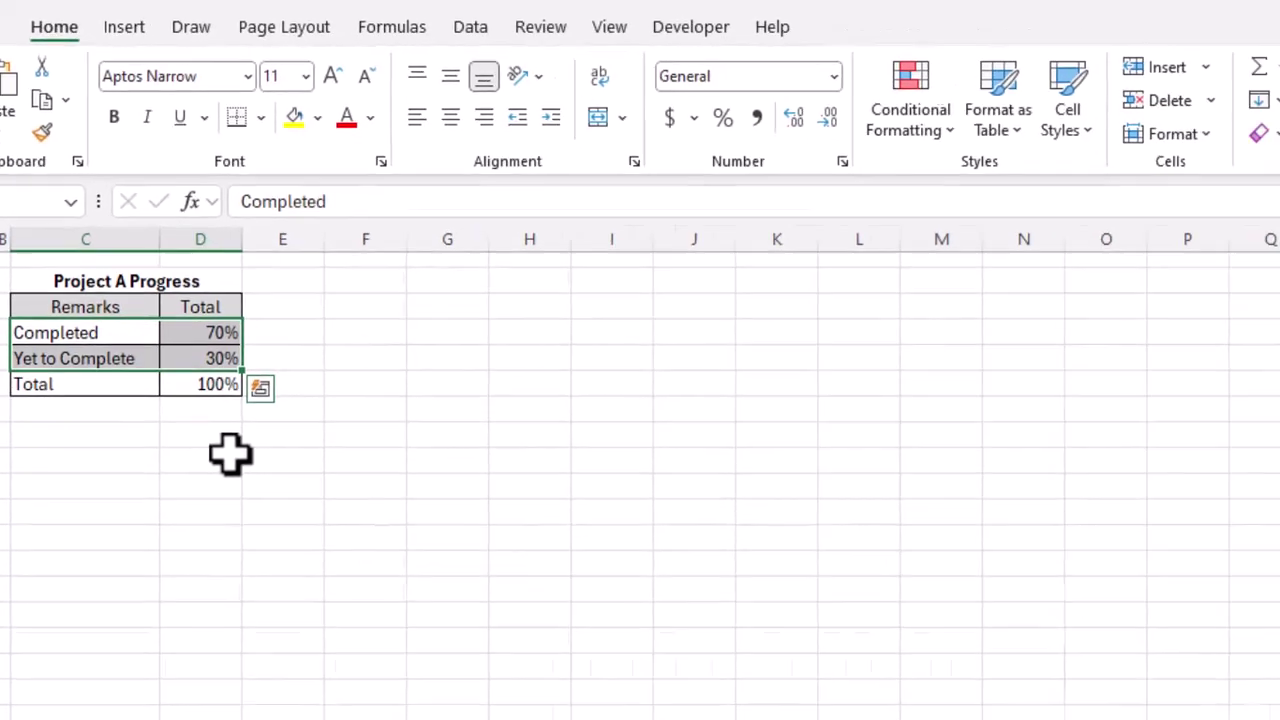
Step: Insert a default column chart with Alt+F1 and move it beside the table
{"action": "key", "text": "alt+F1"}
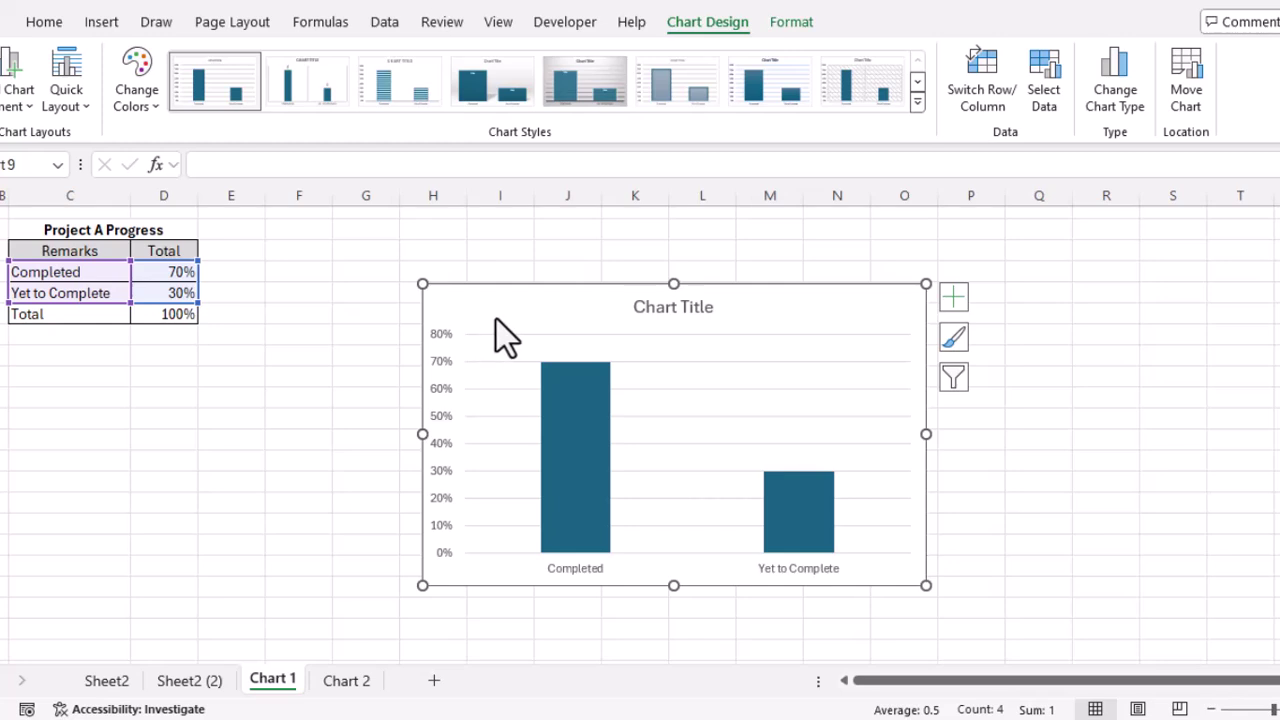
{"action": "mouse_move", "coordinate": [491, 309]}
{"action": "left_mouse_down"}
{"action": "mouse_move", "coordinate": [466, 274]}
{"action": "mouse_move", "coordinate": [477, 298]}
{"action": "left_mouse_up"}
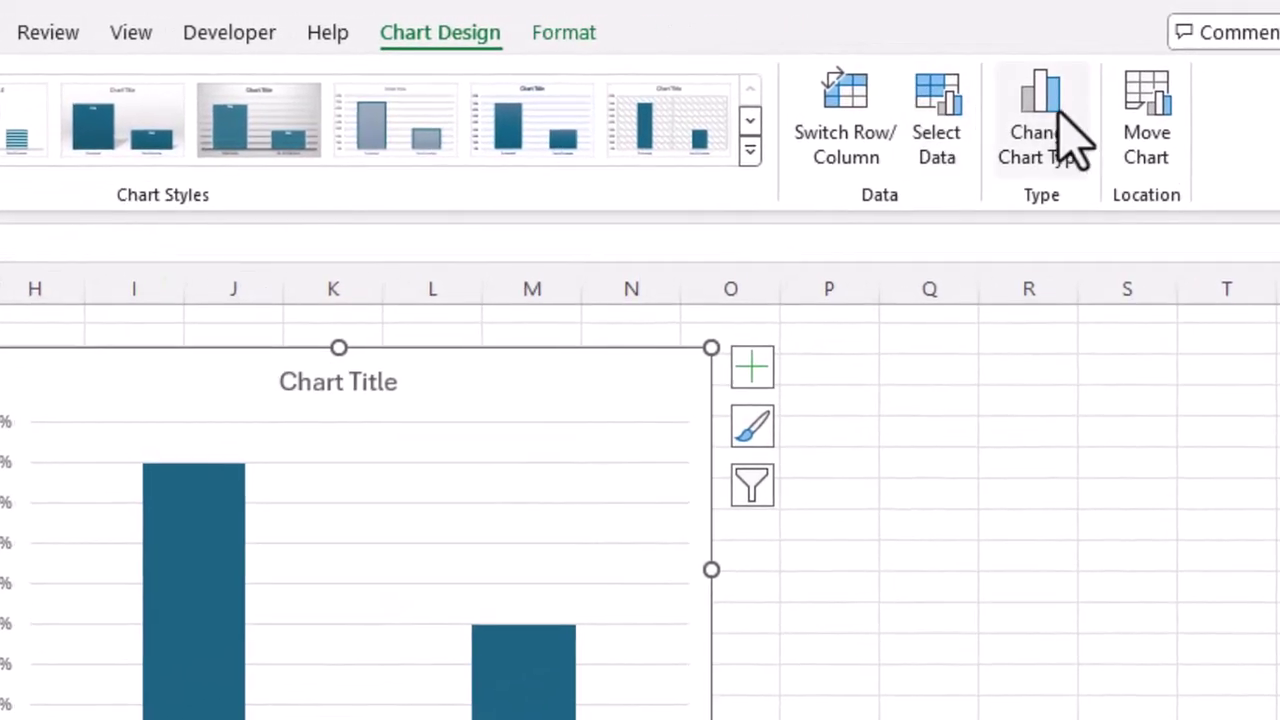
Step: Change the chart type to Doughnut from the Pie chart category
{"action": "left_click", "coordinate": [1070, 140]}
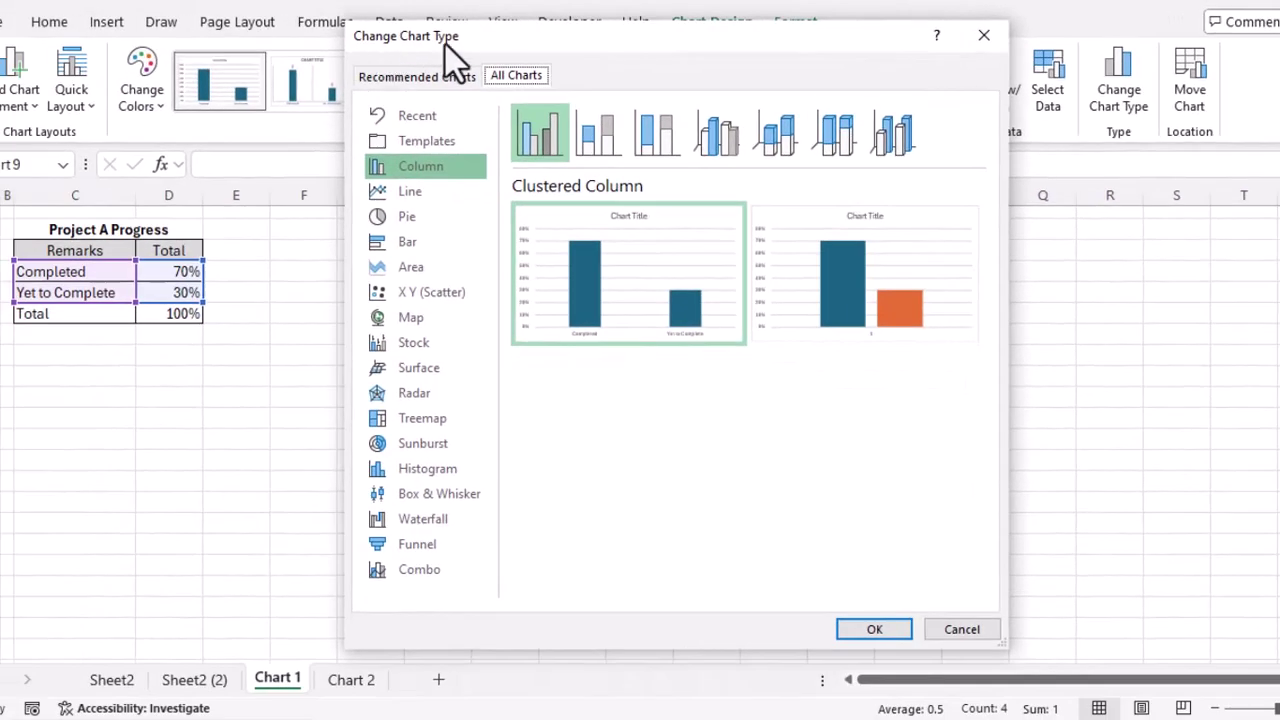
{"action": "left_click", "coordinate": [430, 218]}
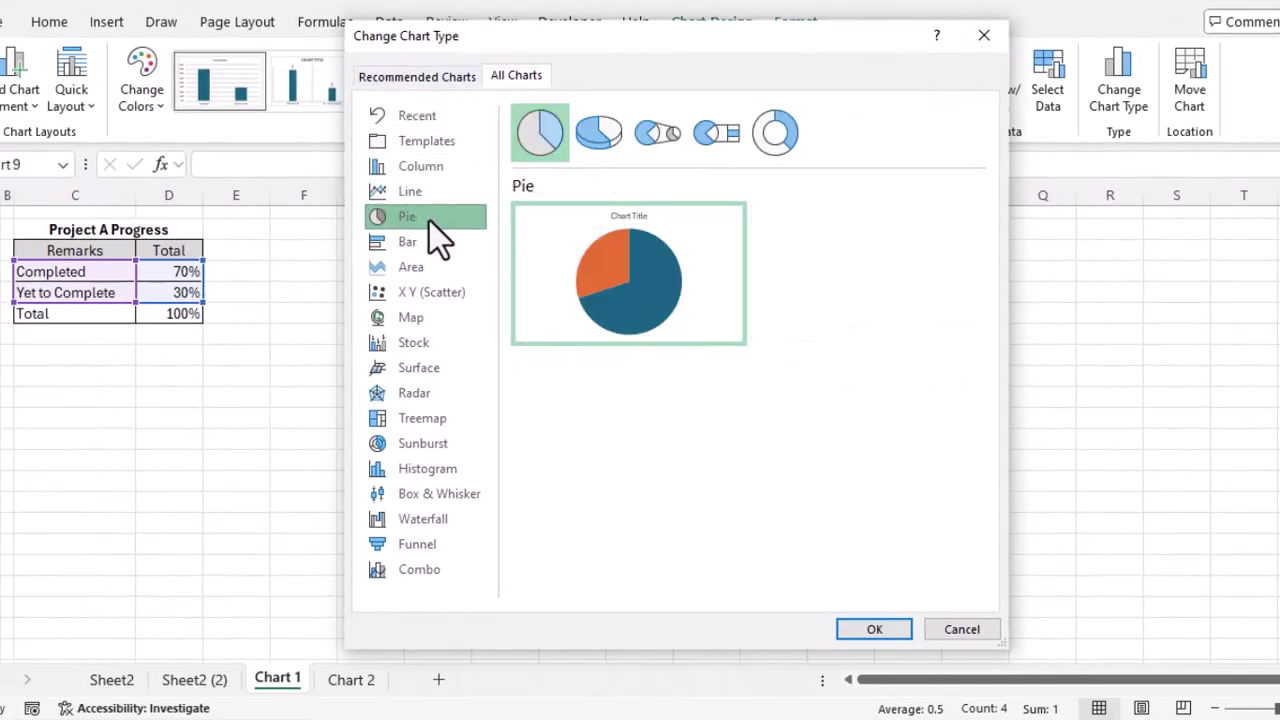
{"action": "left_click", "coordinate": [775, 133]}
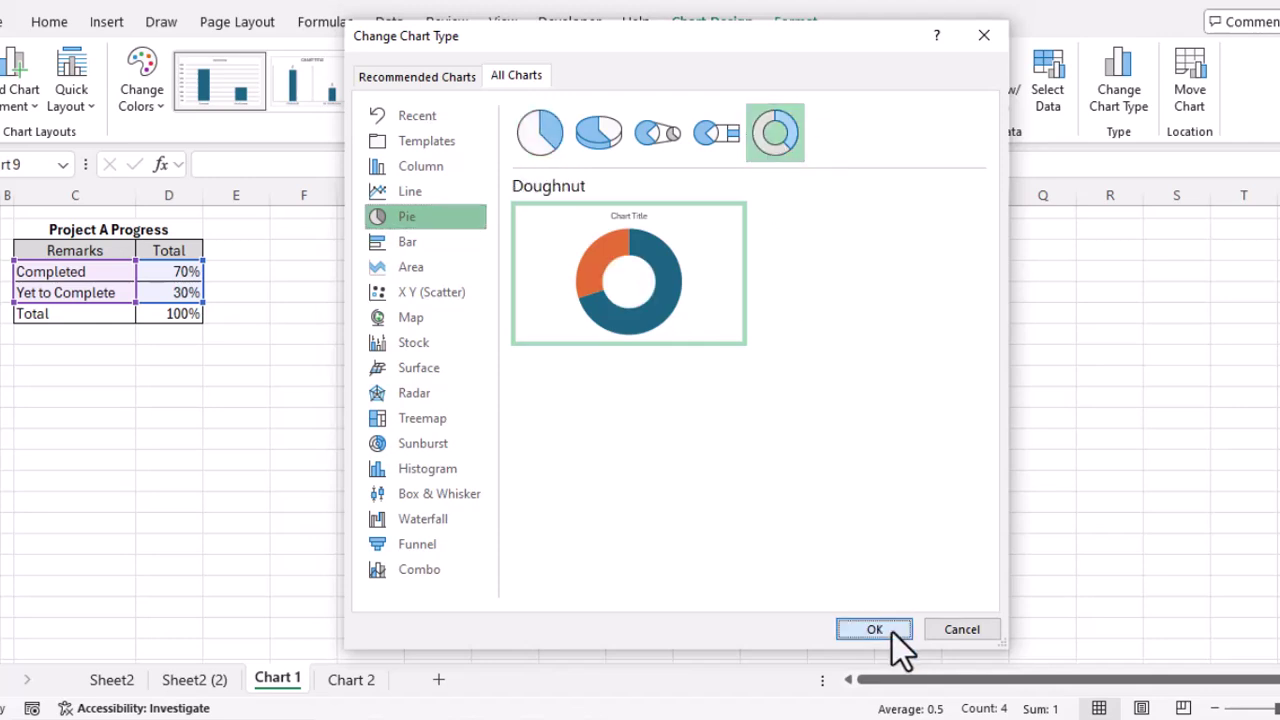
{"action": "left_click", "coordinate": [891, 630]}
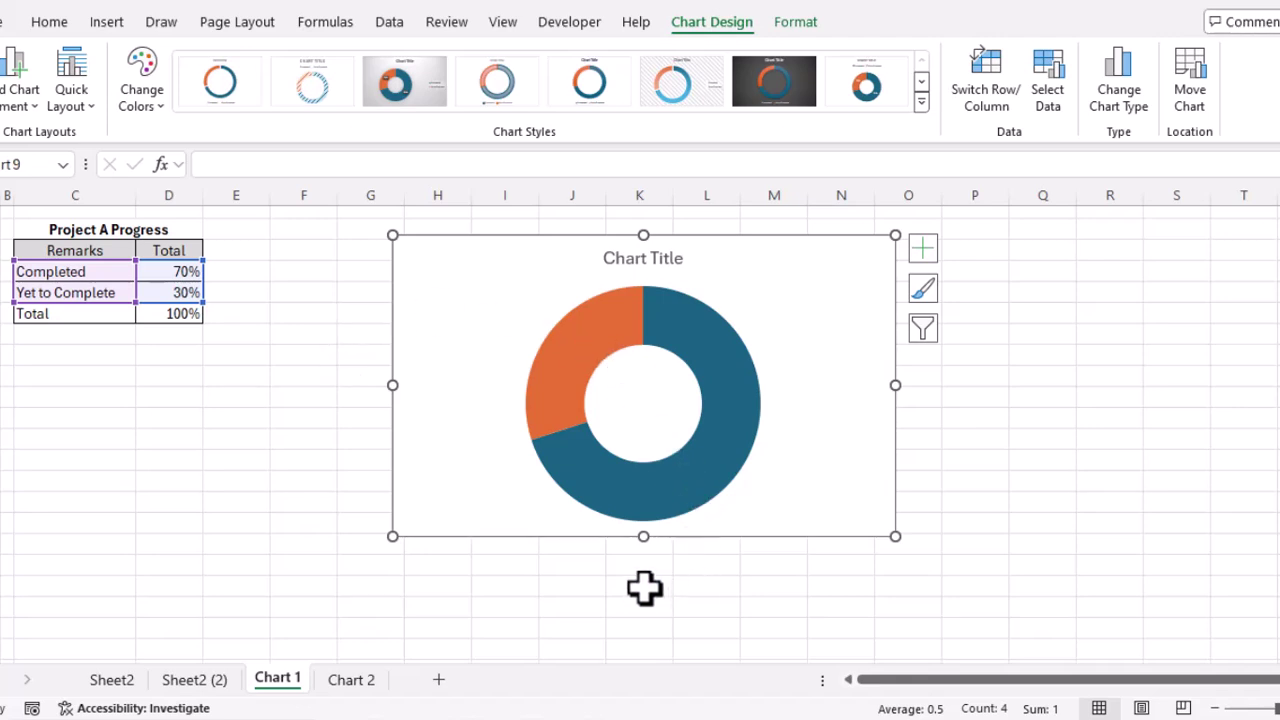
Step: Hide the worksheet gridlines
{"action": "left_click_drag", "start_coordinate": [298, 270], "coordinate": [300, 505]}
{"action": "left_click", "coordinate": [363, 503]}
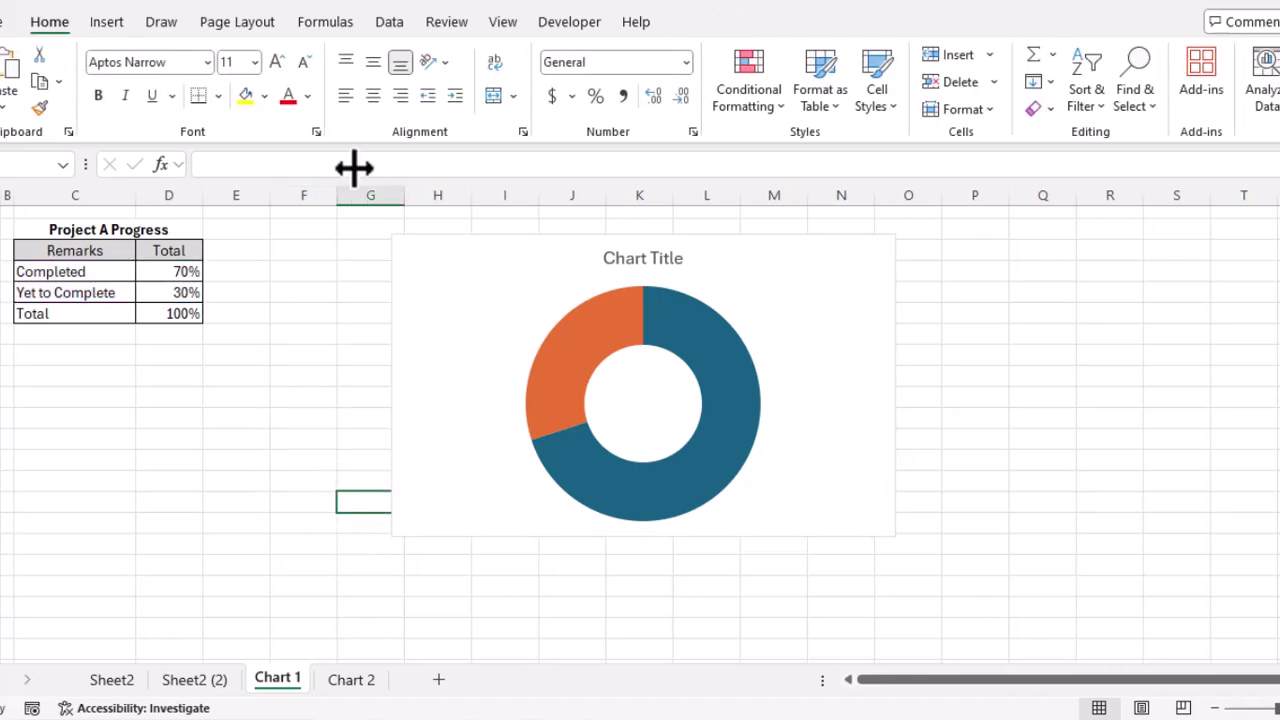
{"action": "left_click", "coordinate": [510, 27]}
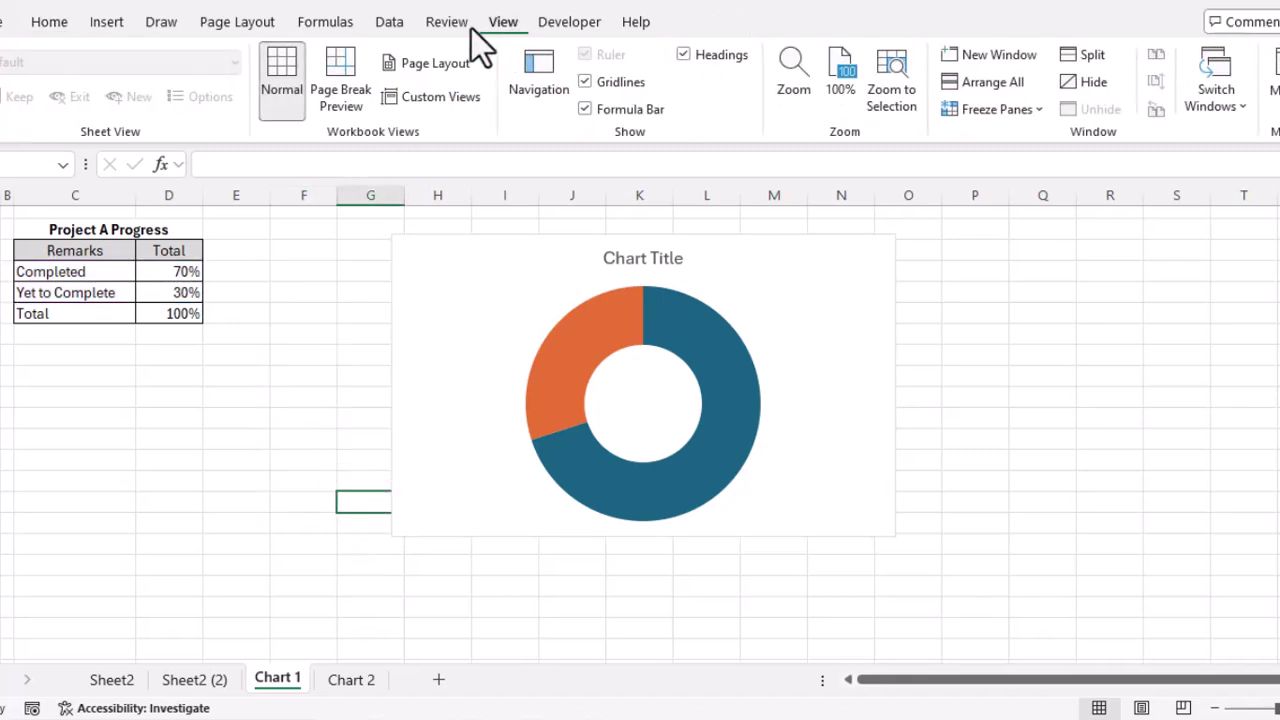
{"action": "left_click", "coordinate": [586, 82]}
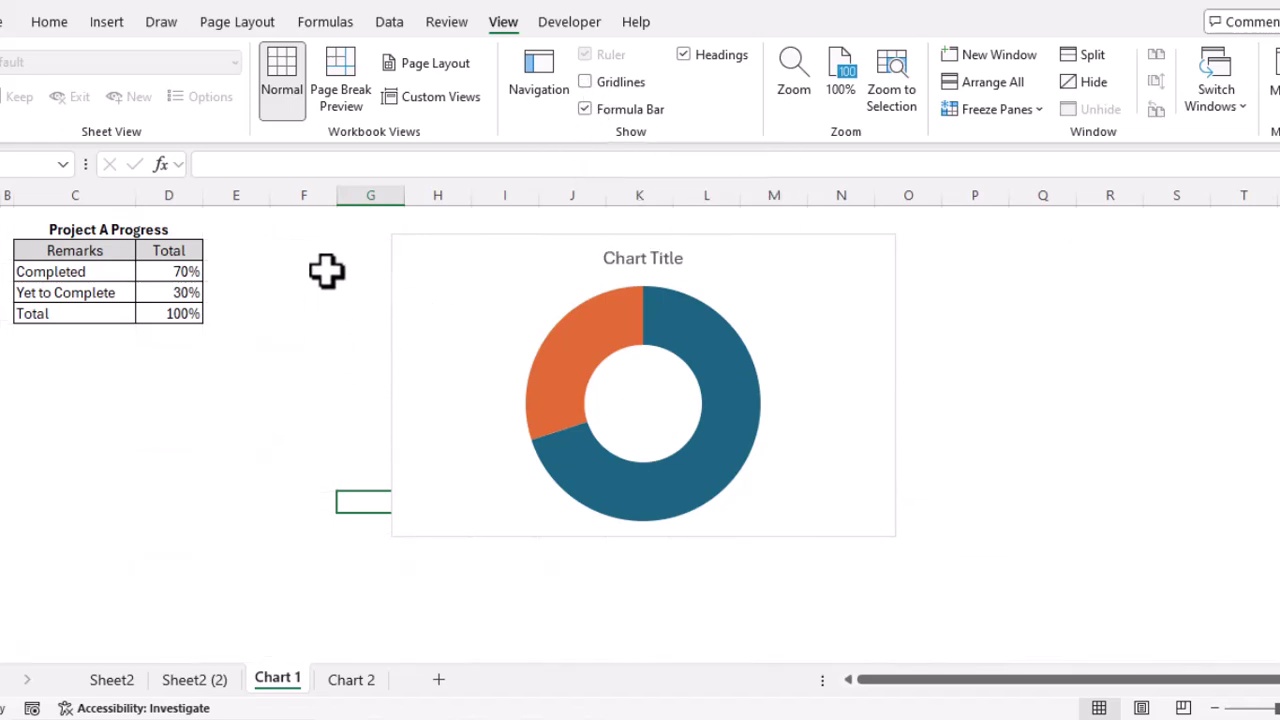
{"action": "left_click_drag", "start_coordinate": [325, 270], "coordinate": [310, 505]}
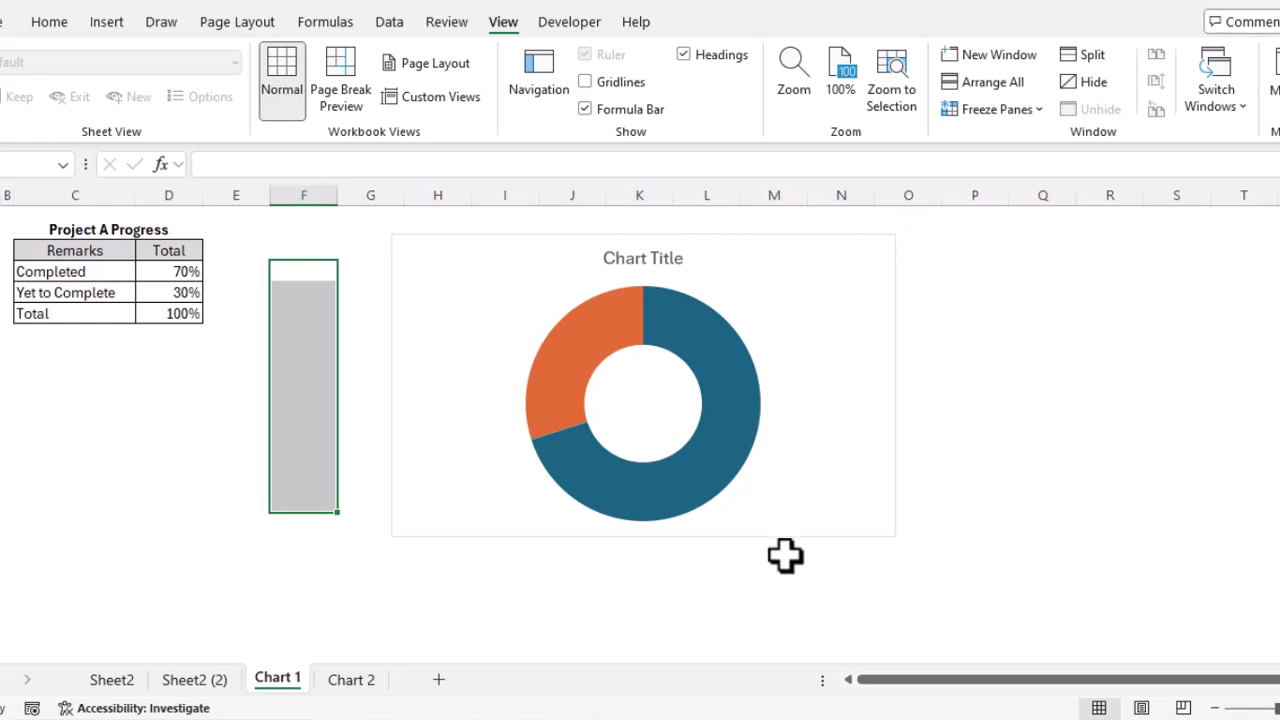
Step: Remove the chart's border outline and enlarge the chart to 3.81" by 6.02"
{"action": "left_click", "coordinate": [860, 307]}
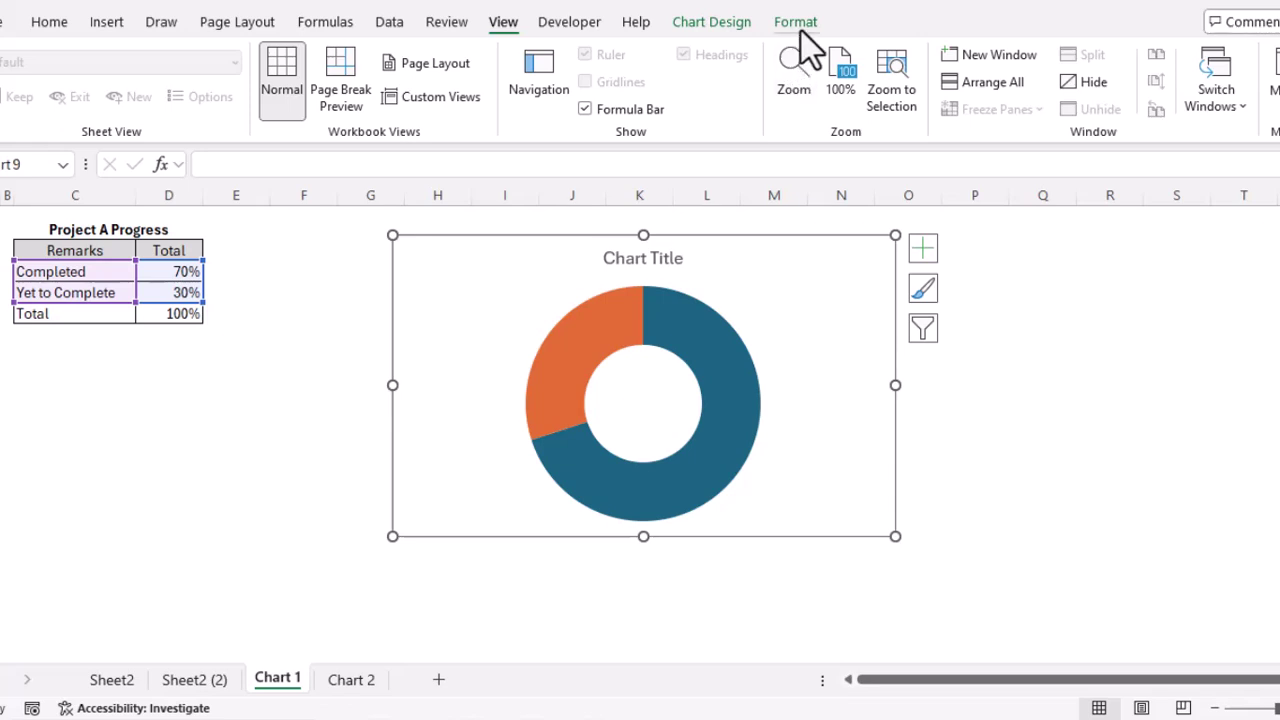
{"action": "left_click", "coordinate": [800, 30]}
{"action": "left_click", "coordinate": [614, 87]}
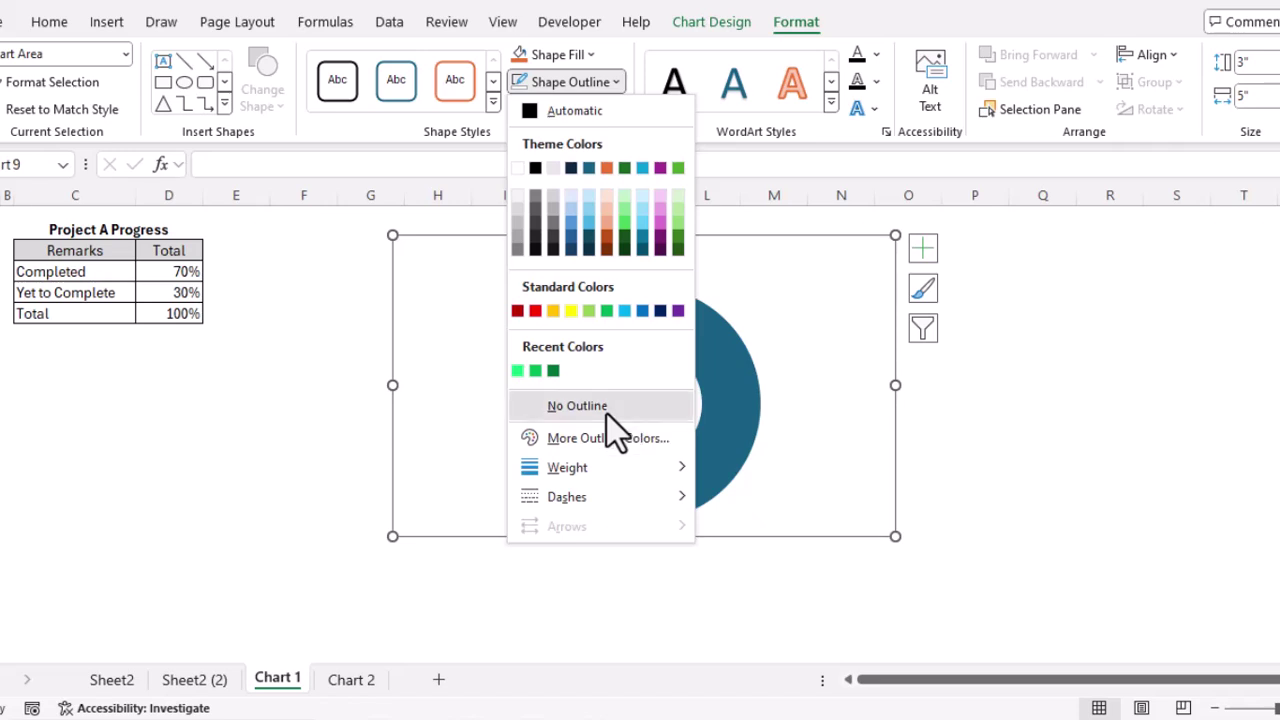
{"action": "left_click", "coordinate": [607, 414]}
{"action": "key", "text": "Escape"}
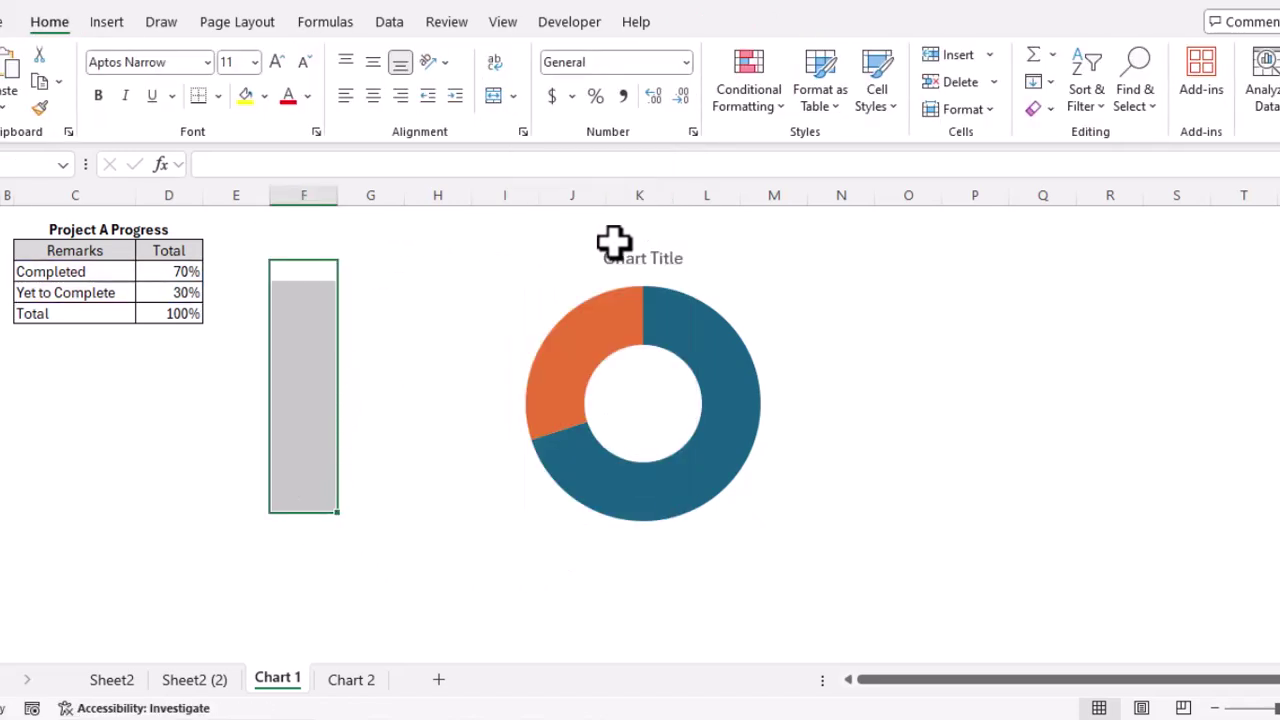
{"action": "left_click", "coordinate": [474, 337]}
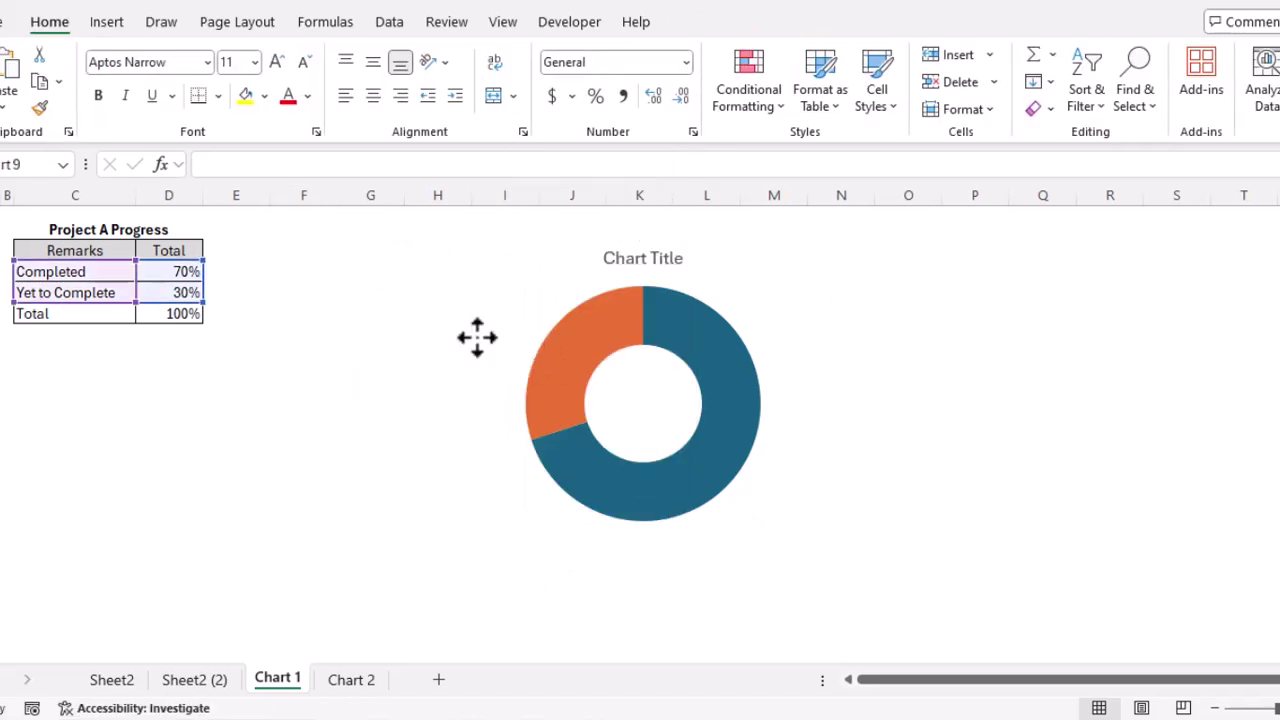
{"action": "left_click_drag", "start_coordinate": [895, 536], "coordinate": [948, 607]}
{"action": "left_click_drag", "start_coordinate": [390, 235], "coordinate": [343, 225]}
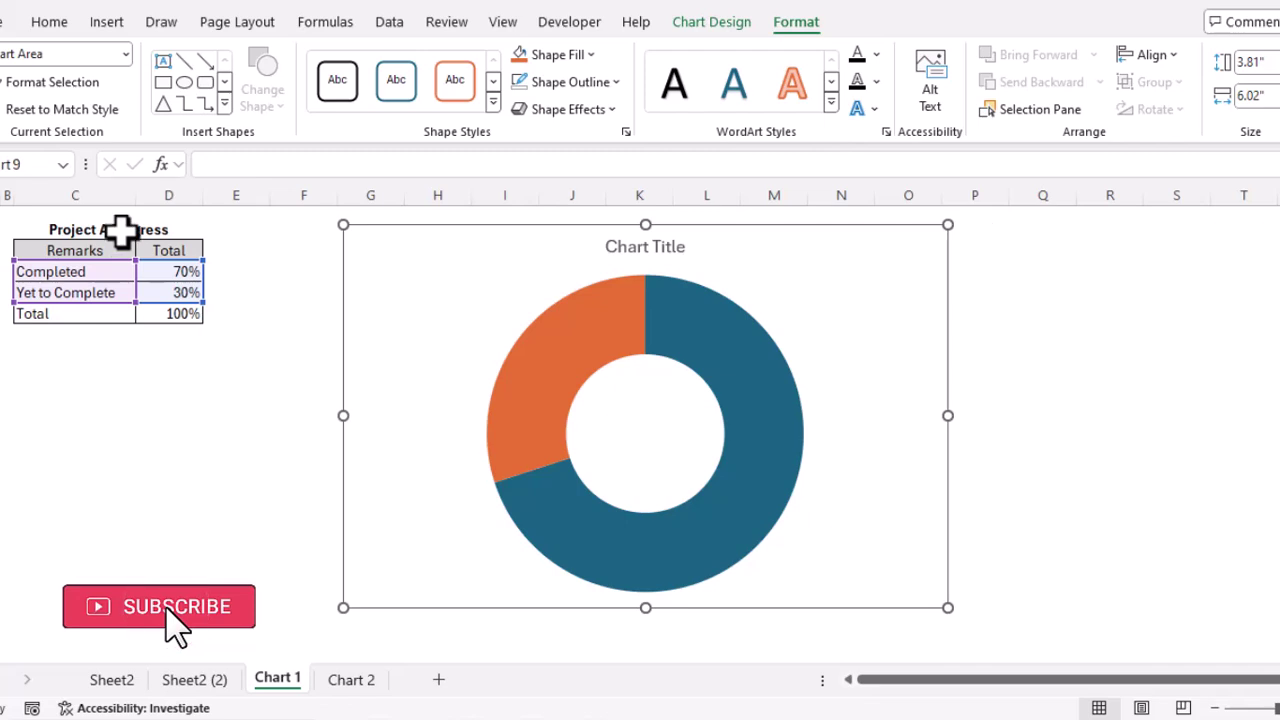
Step: Replace the chart title with 'Project A Progress' pasted from the title cell
{"action": "left_click", "coordinate": [123, 234]}
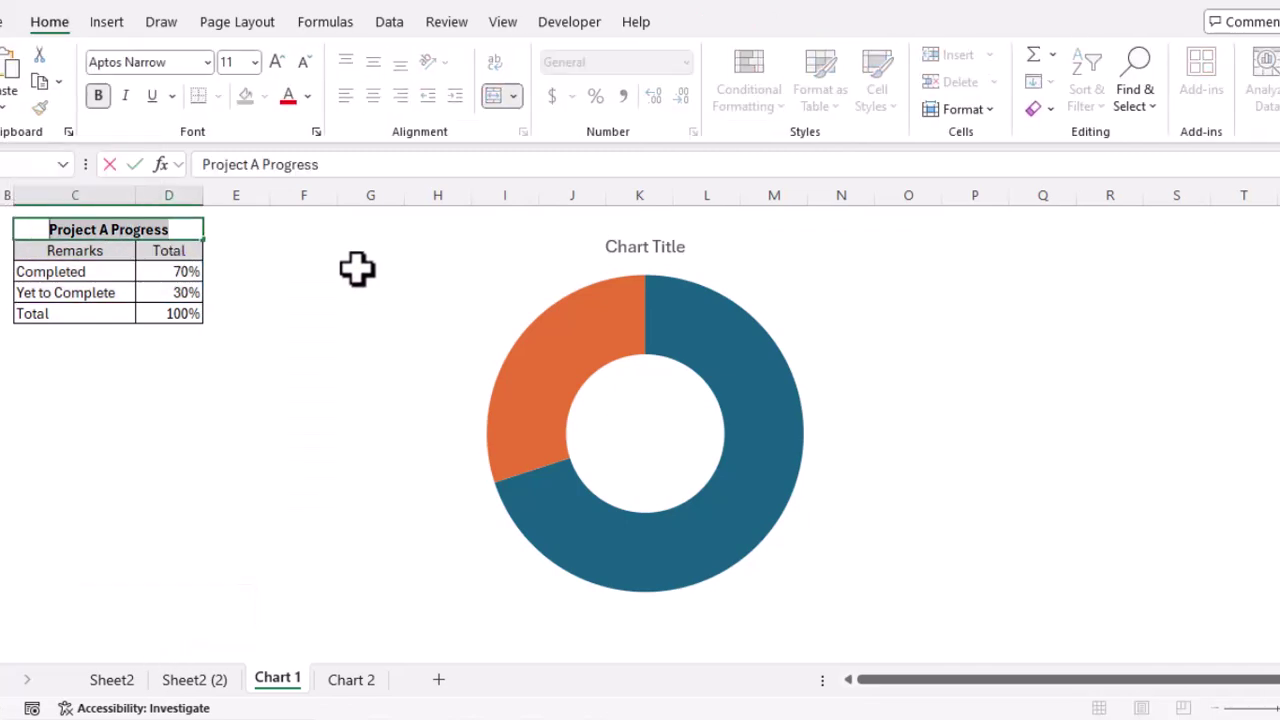
{"action": "key", "text": "Right"}
{"action": "double_click", "coordinate": [680, 246]}
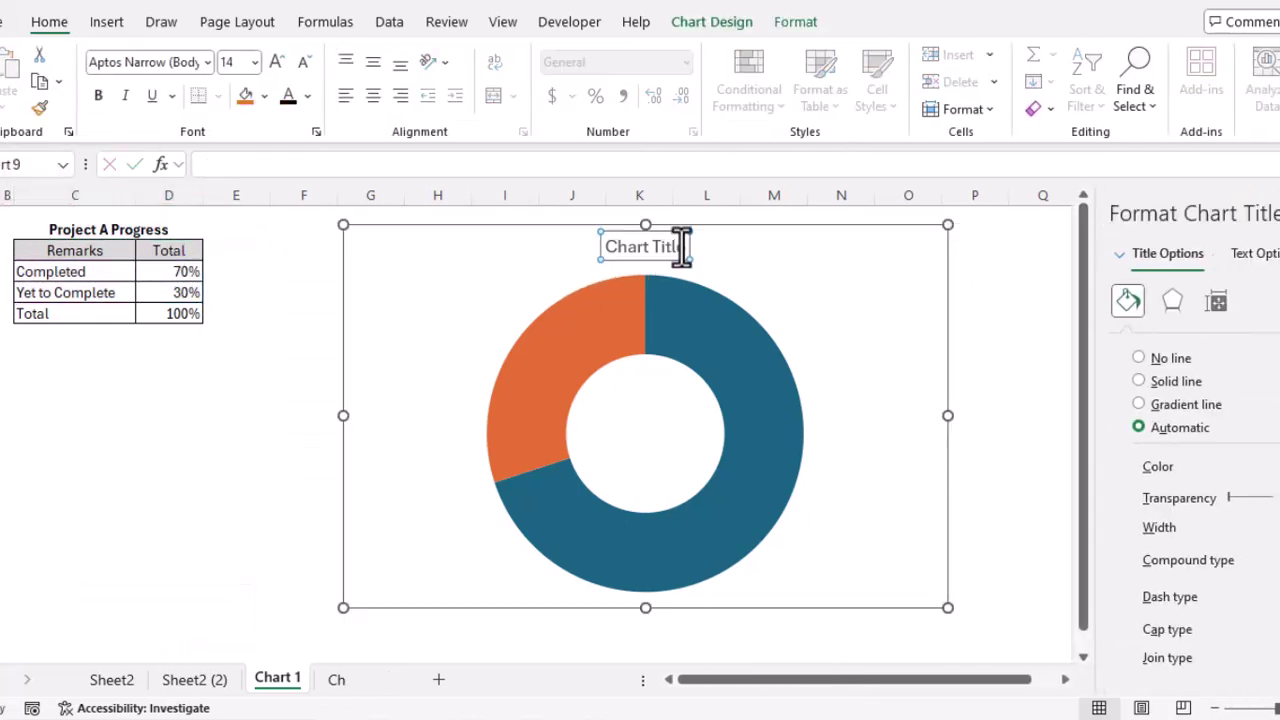
{"action": "left_click_drag", "start_coordinate": [684, 246], "coordinate": [592, 246]}
{"action": "type", "text": "Project A Progress"}
{"action": "left_click", "coordinate": [734, 271]}
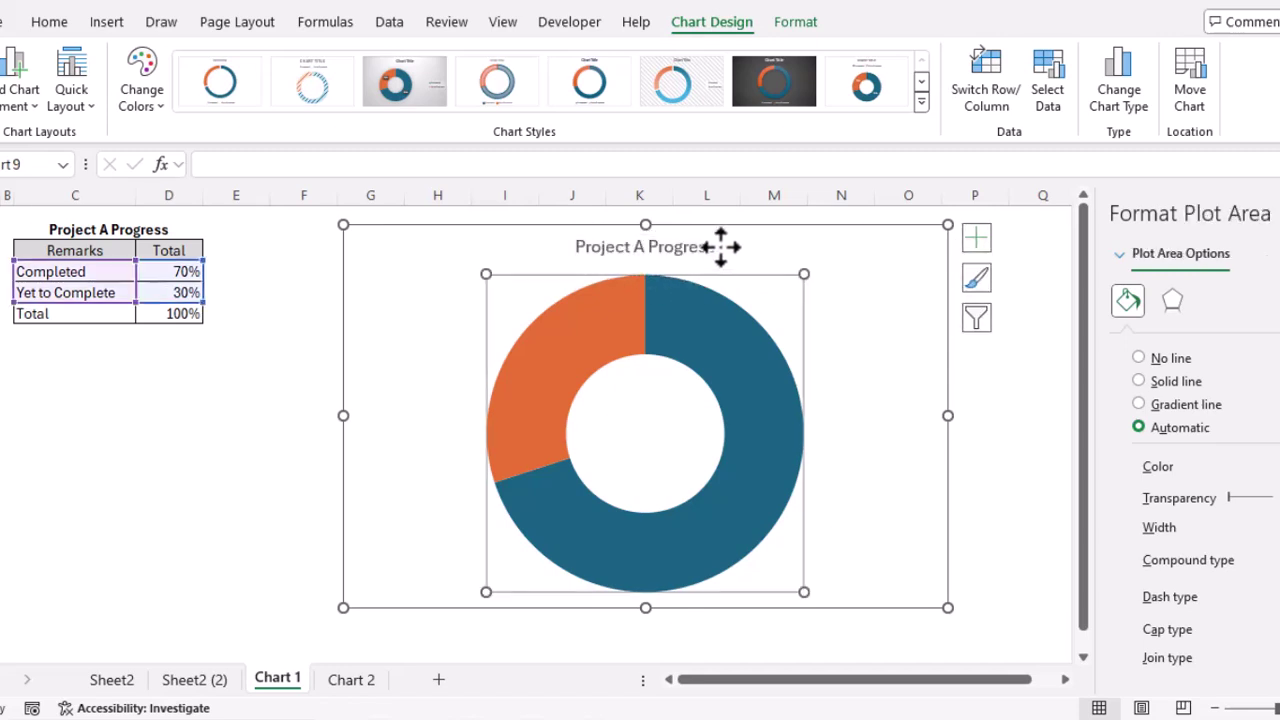
Step: Make the chart title black and bold, then select the orange slice alone
{"action": "left_click", "coordinate": [720, 249]}
{"action": "left_click", "coordinate": [52, 22]}
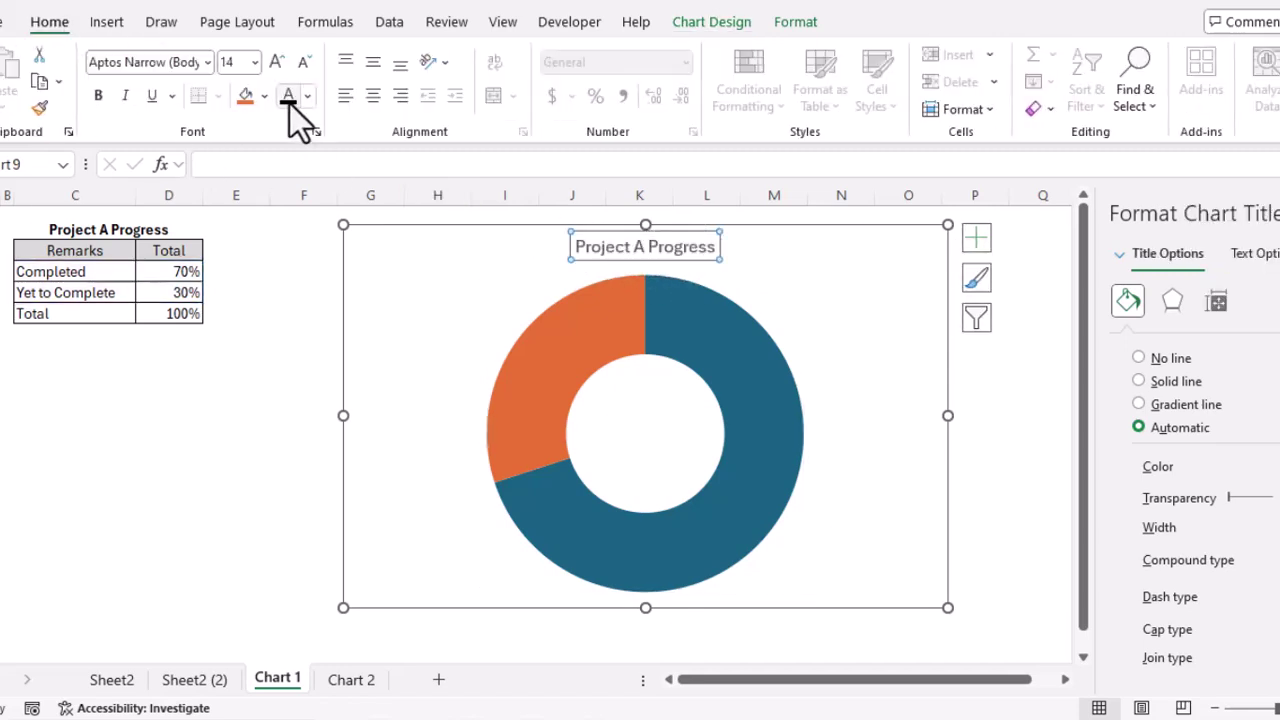
{"action": "left_click", "coordinate": [289, 99]}
{"action": "left_click", "coordinate": [98, 97]}
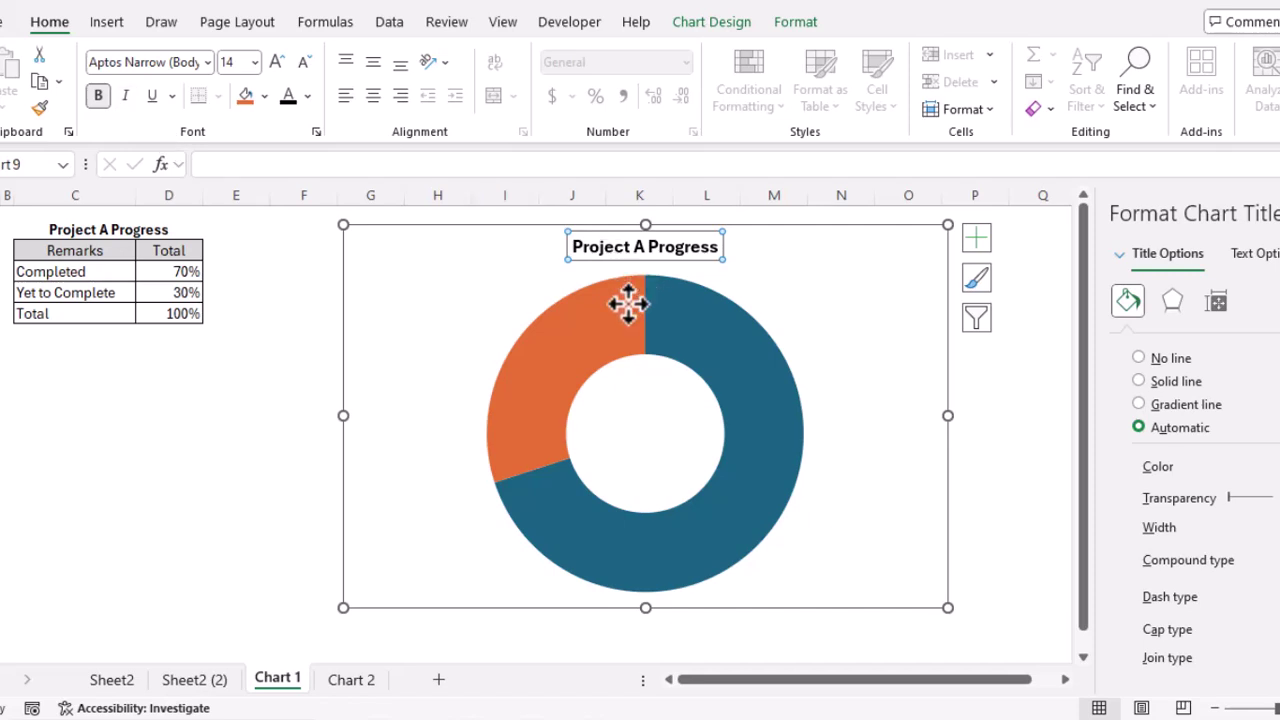
{"action": "left_click", "coordinate": [552, 395]}
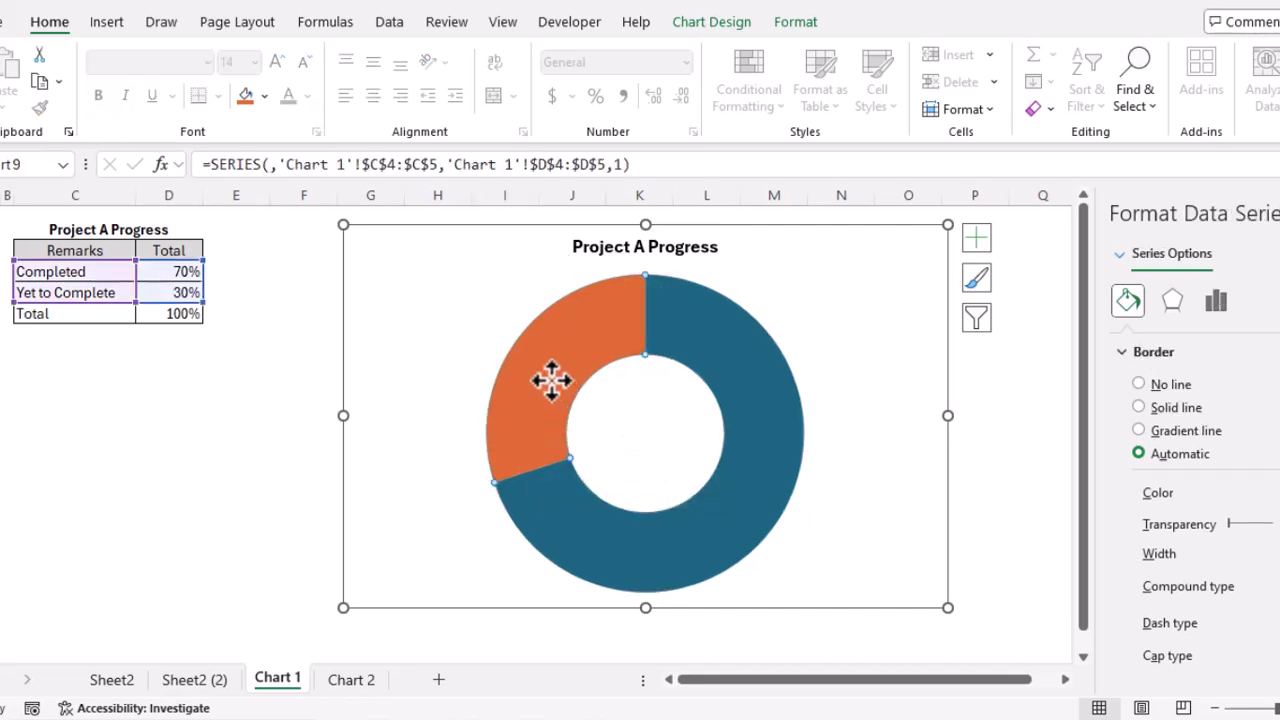
{"action": "left_click", "coordinate": [604, 337]}
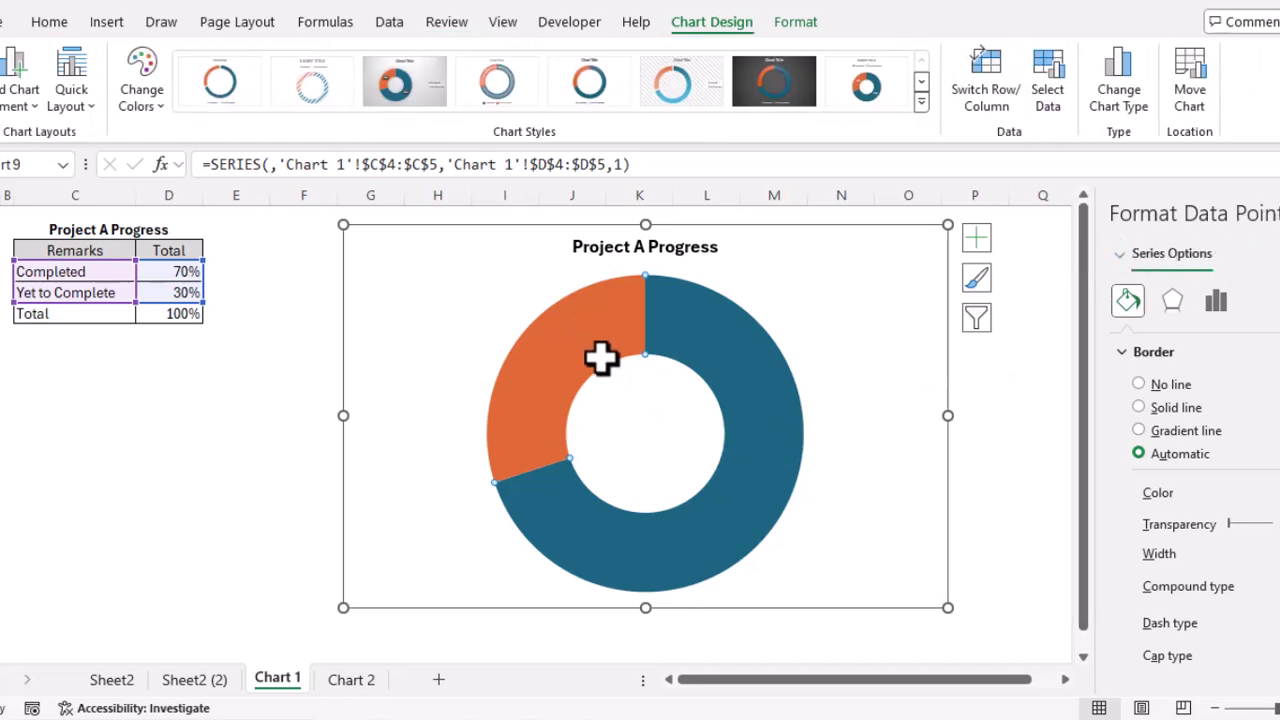
Step: Set the first slice angle to 100° and the doughnut hole size to 60%
{"action": "left_click", "coordinate": [1217, 309]}
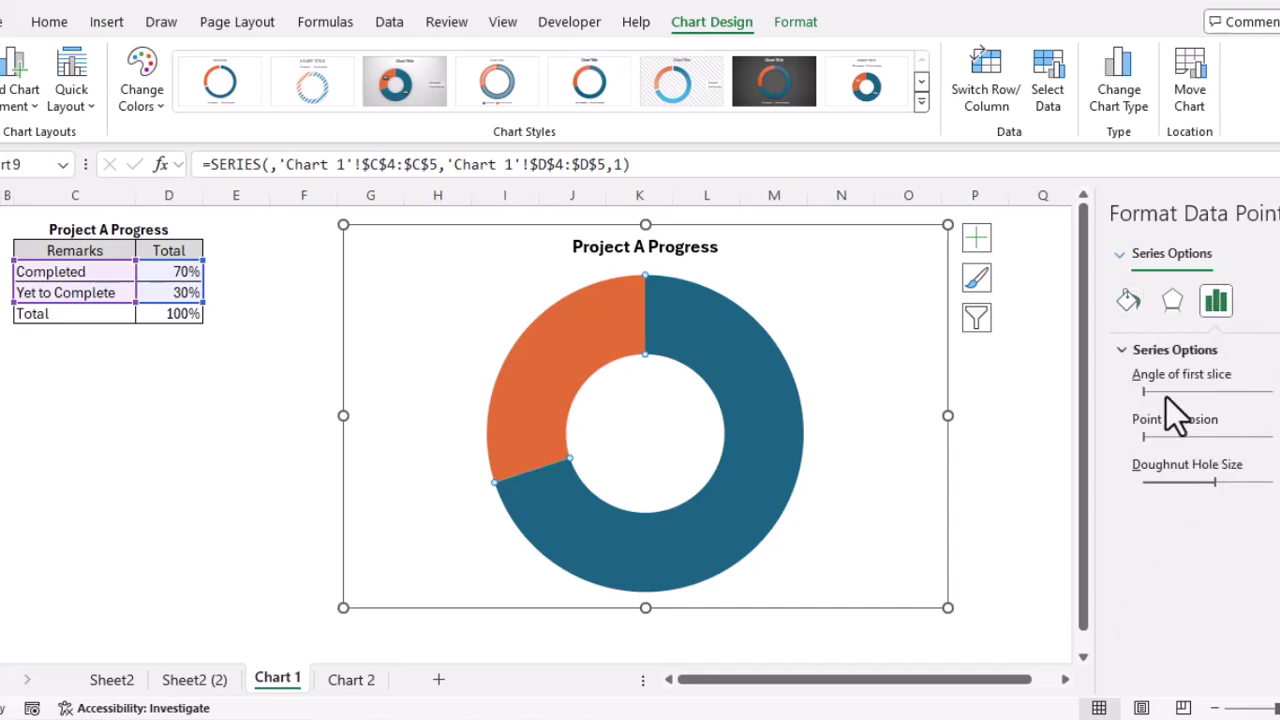
{"action": "left_click", "coordinate": [1193, 380]}
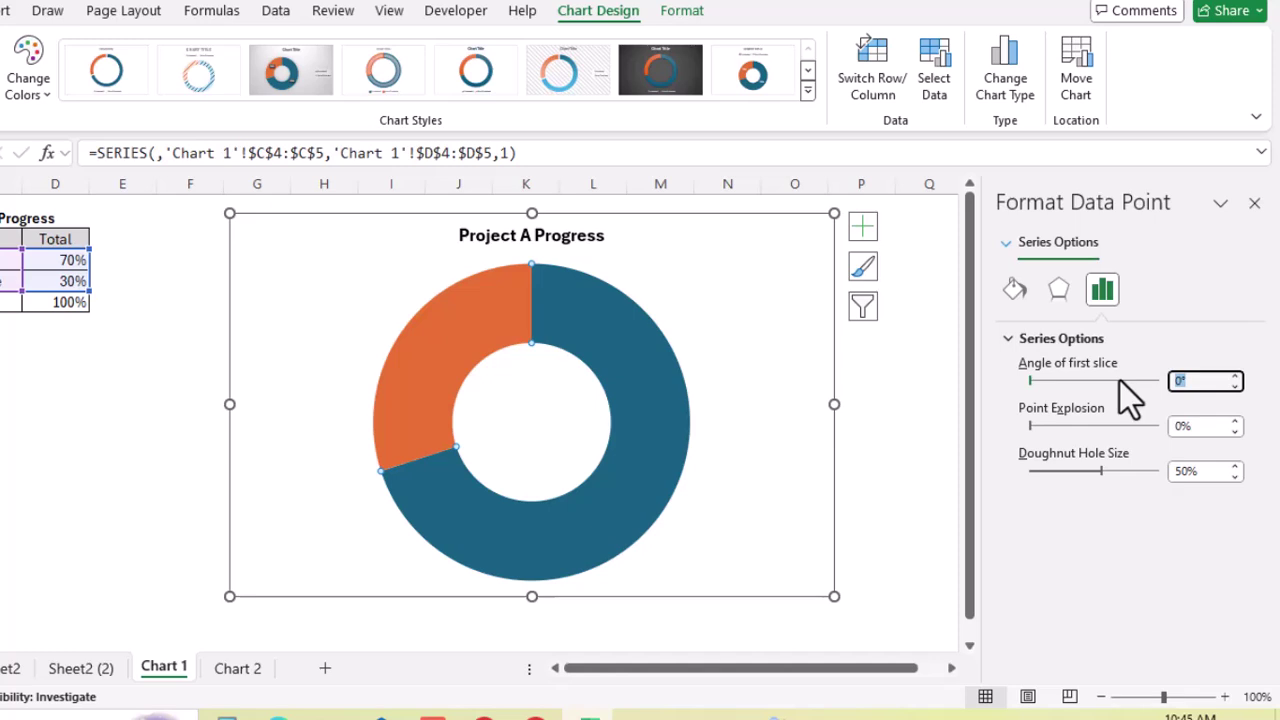
{"action": "type", "text": "100"}
{"action": "key", "text": "Return"}
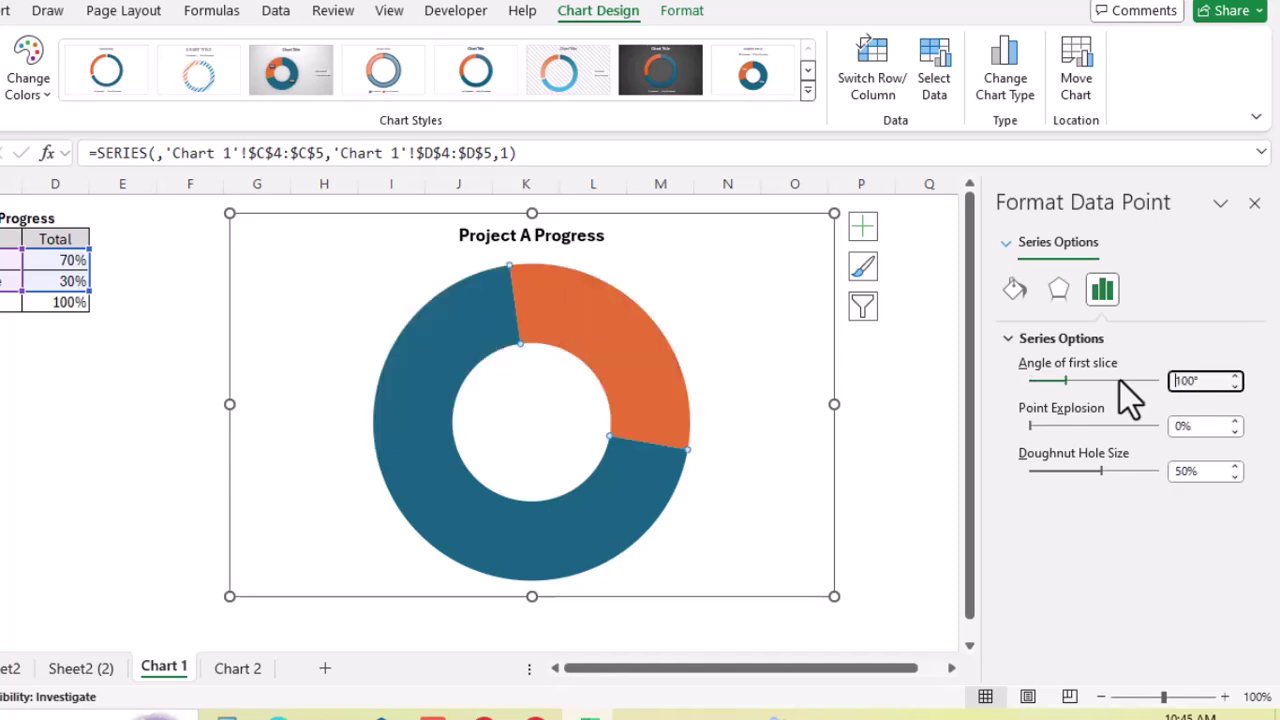
{"action": "left_click", "coordinate": [1190, 470]}
{"action": "type", "text": "60"}
{"action": "key", "text": "Return"}
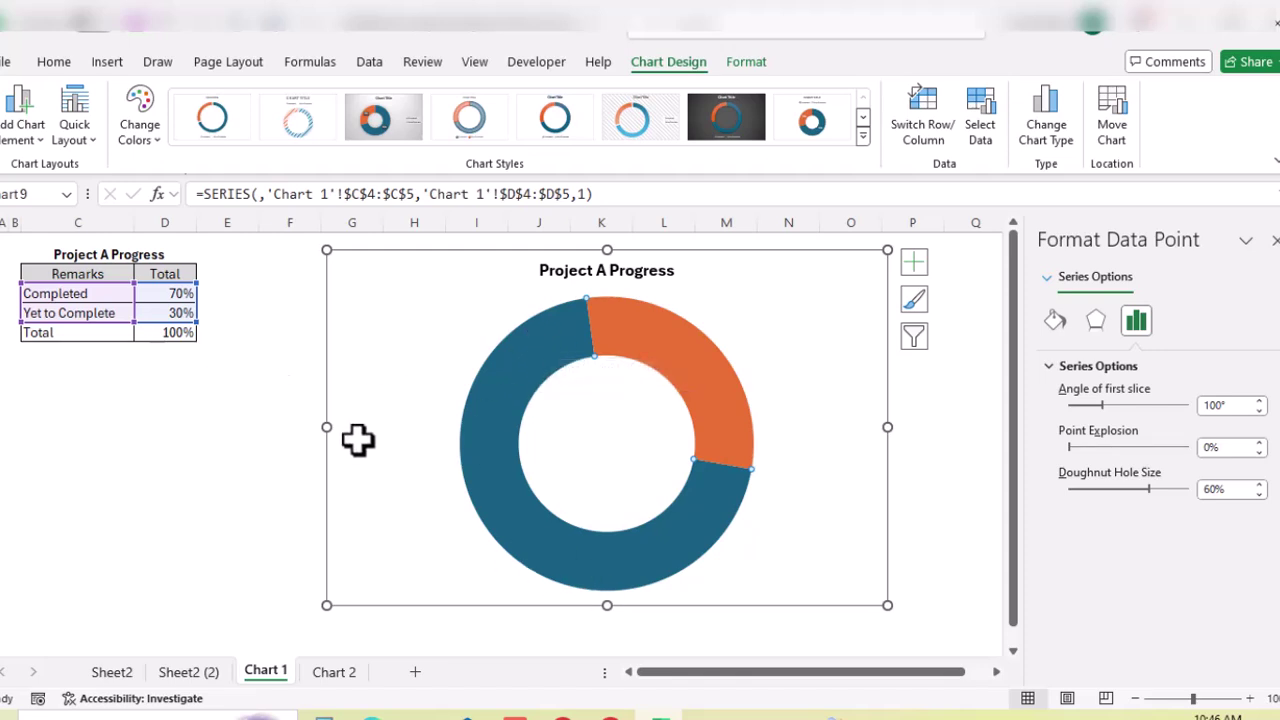
Step: Fill the Completed slice green and give it a thin 0.75 pt dark outline
{"action": "left_click", "coordinate": [1052, 325]}
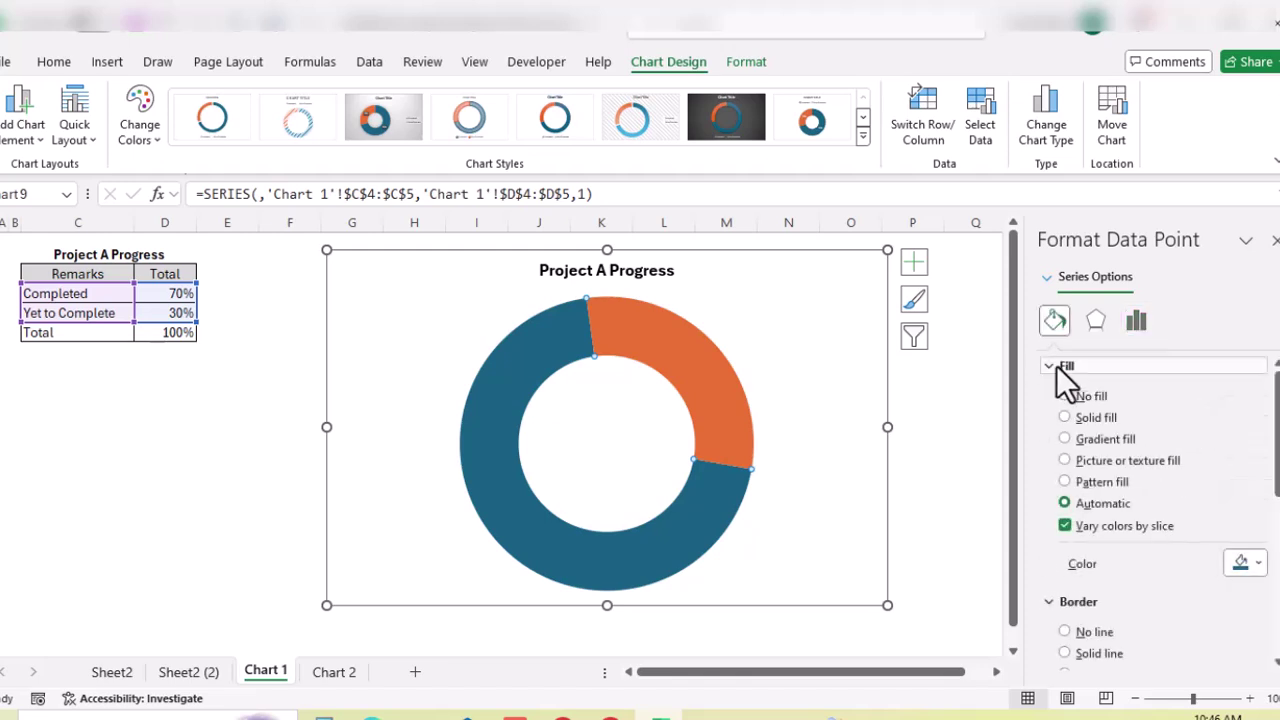
{"action": "scroll", "coordinate": [1057, 400], "scroll_direction": "down", "scroll_amount": 2}
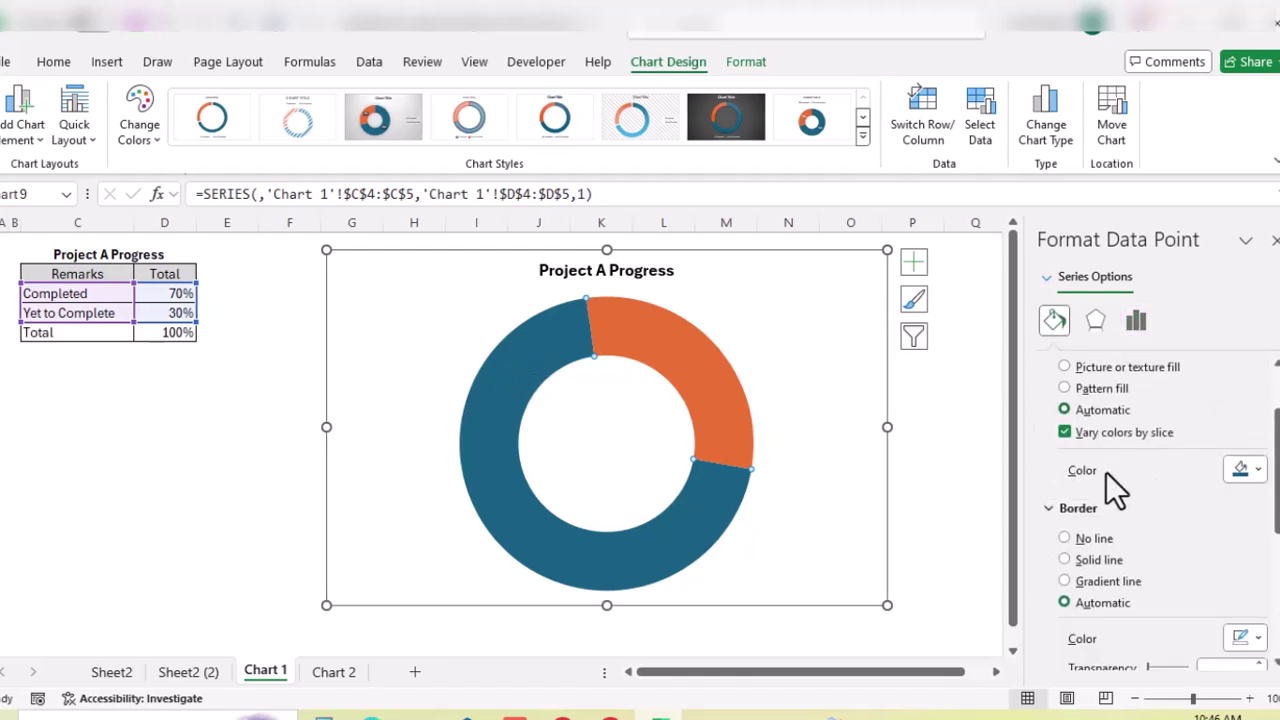
{"action": "left_click", "coordinate": [1250, 472]}
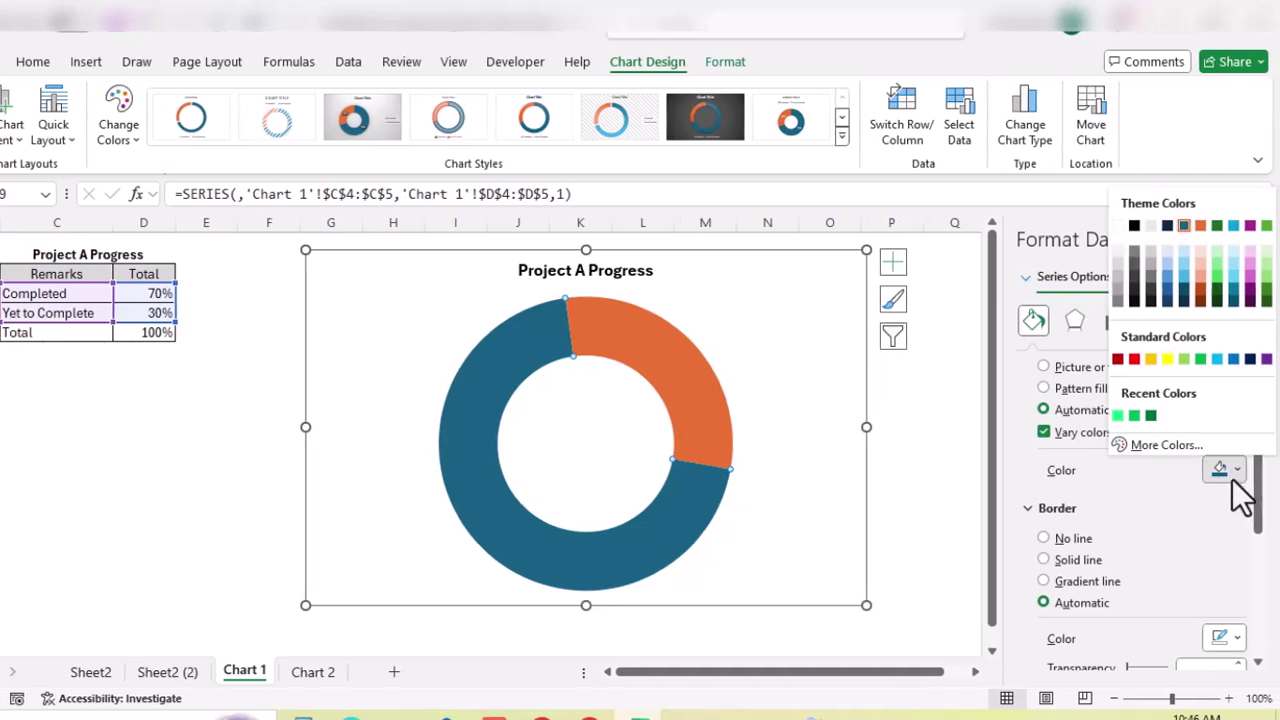
{"action": "left_click", "coordinate": [1201, 359]}
{"action": "scroll", "coordinate": [1180, 500], "scroll_direction": "down", "scroll_amount": 1}
{"action": "scroll", "coordinate": [1180, 498], "scroll_direction": "down", "scroll_amount": 2}
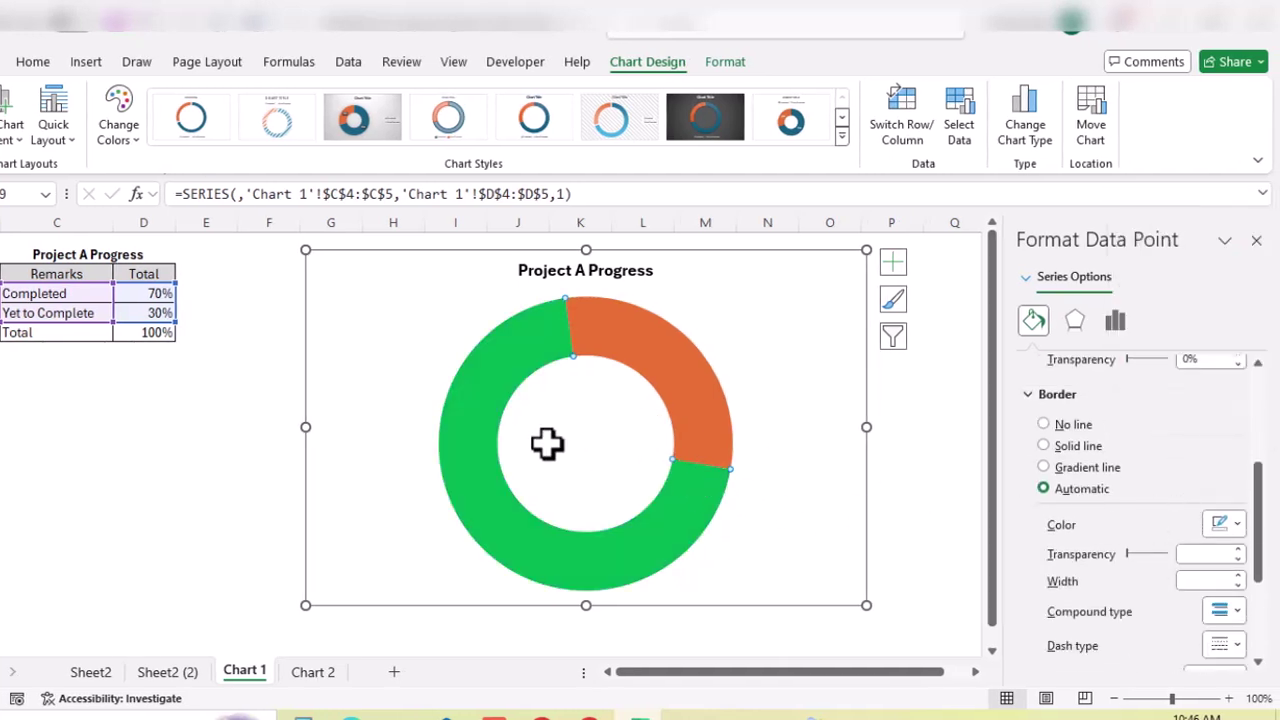
{"action": "left_click", "coordinate": [1225, 524]}
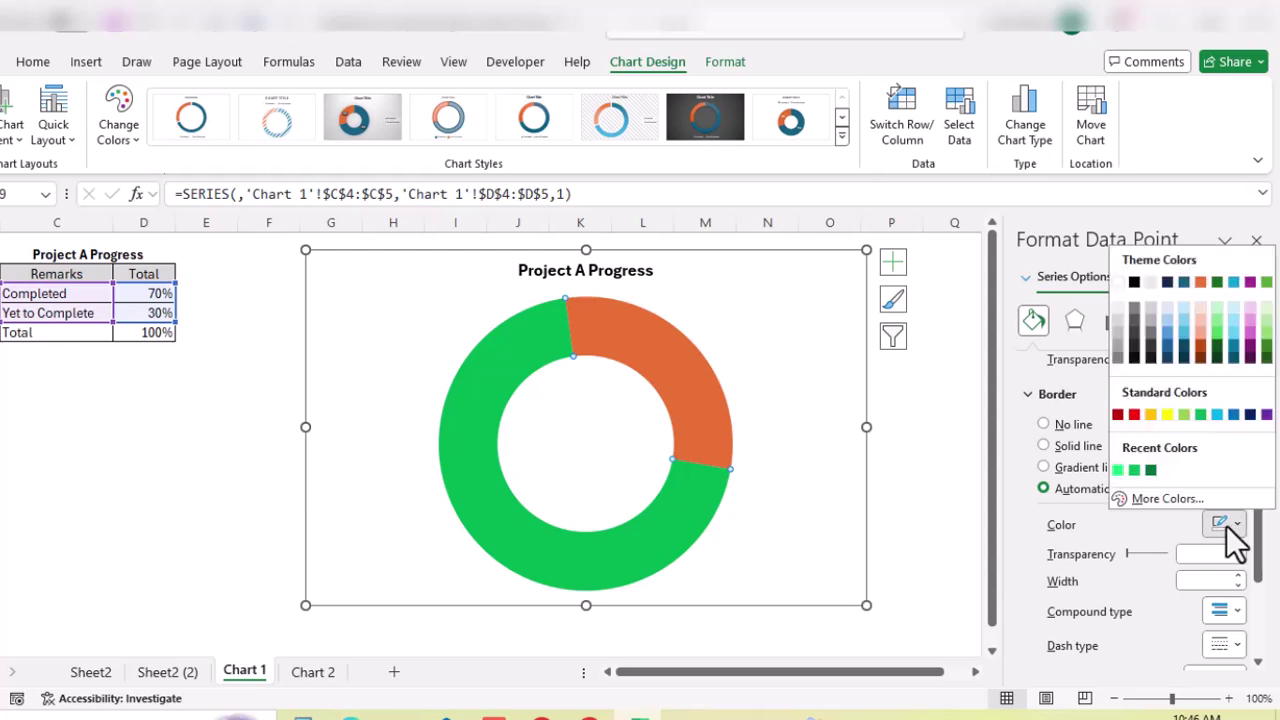
{"action": "left_click", "coordinate": [1135, 358]}
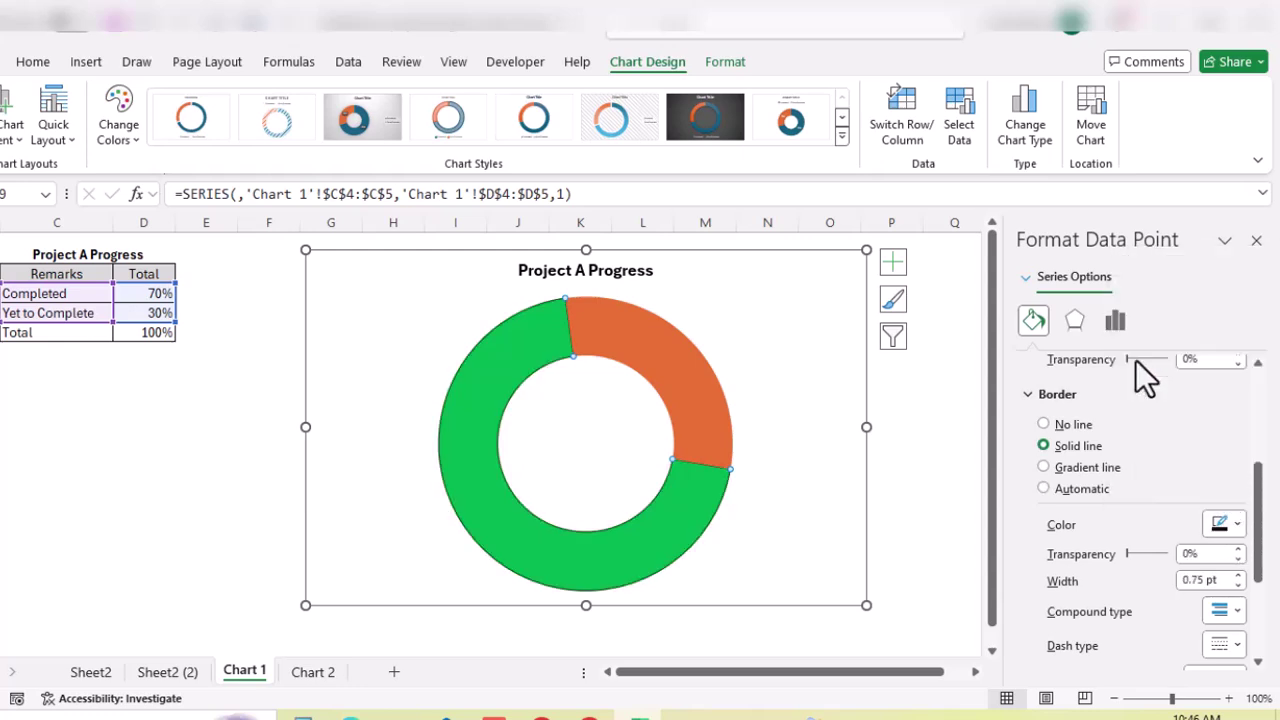
{"action": "left_click", "coordinate": [846, 403]}
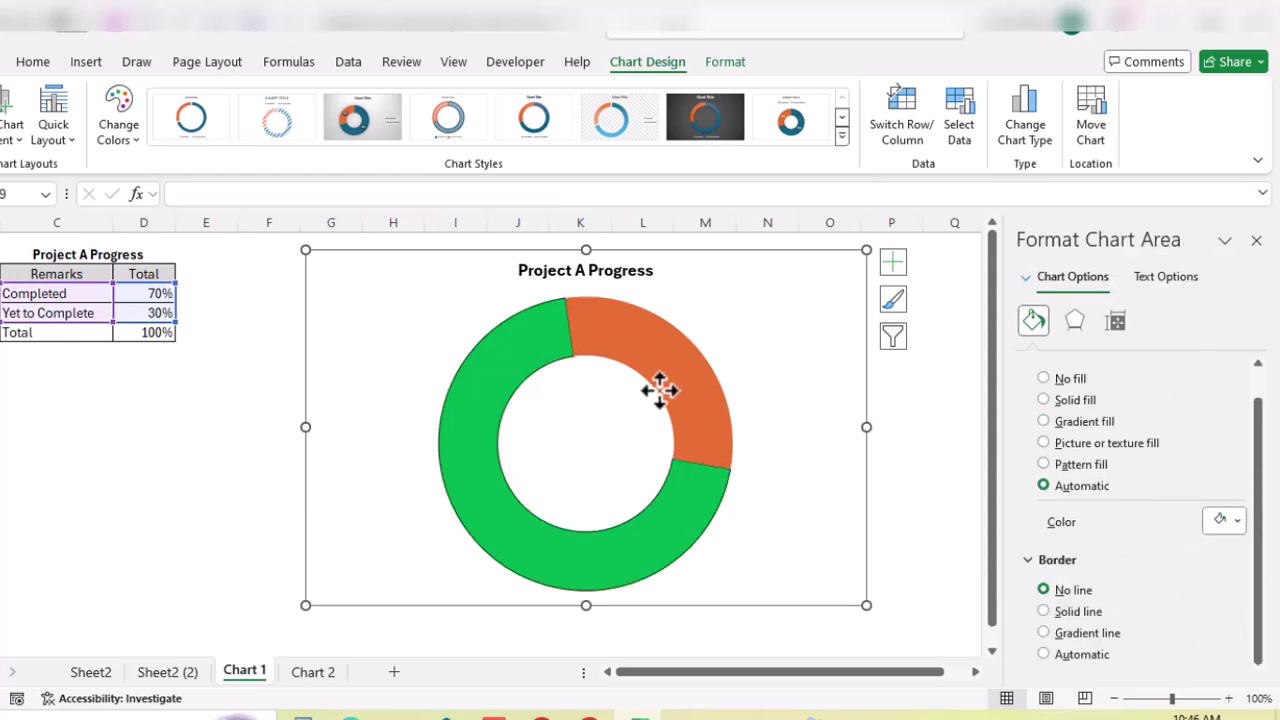
{"action": "left_click", "coordinate": [645, 341]}
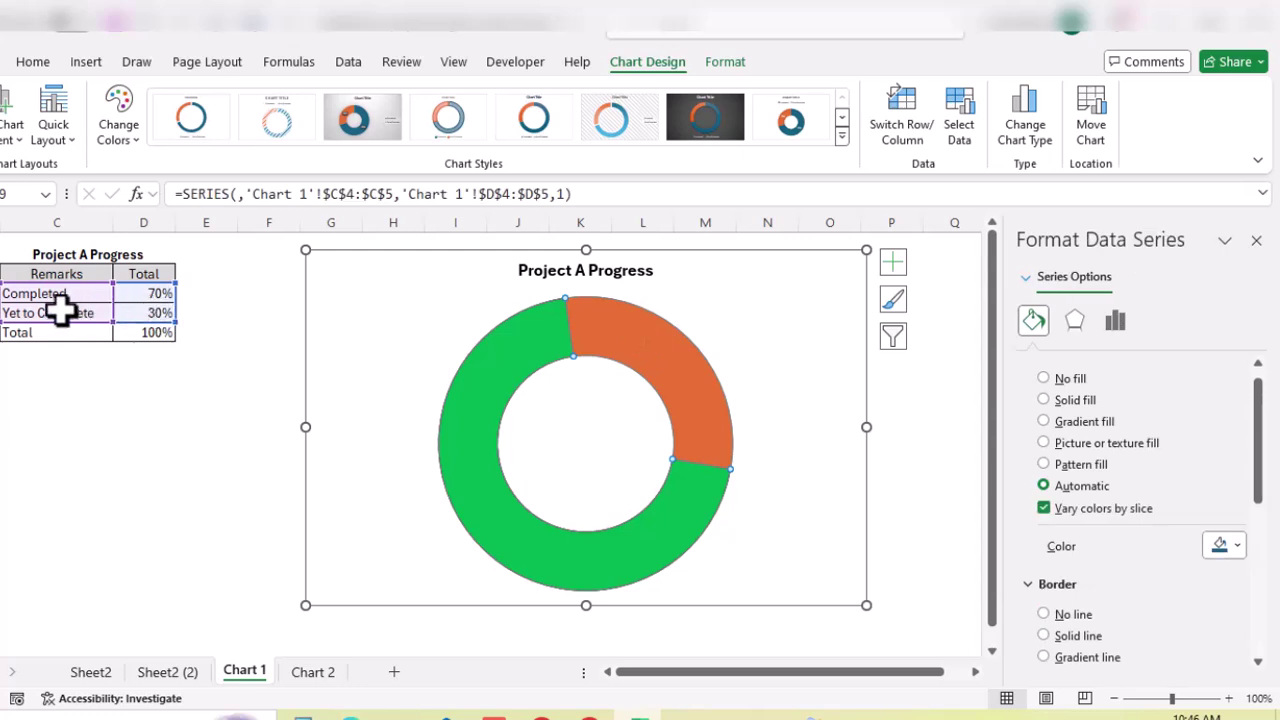
Step: Fill the Yet to Complete slice standard red with a dark grey outline
{"action": "left_click", "coordinate": [629, 345]}
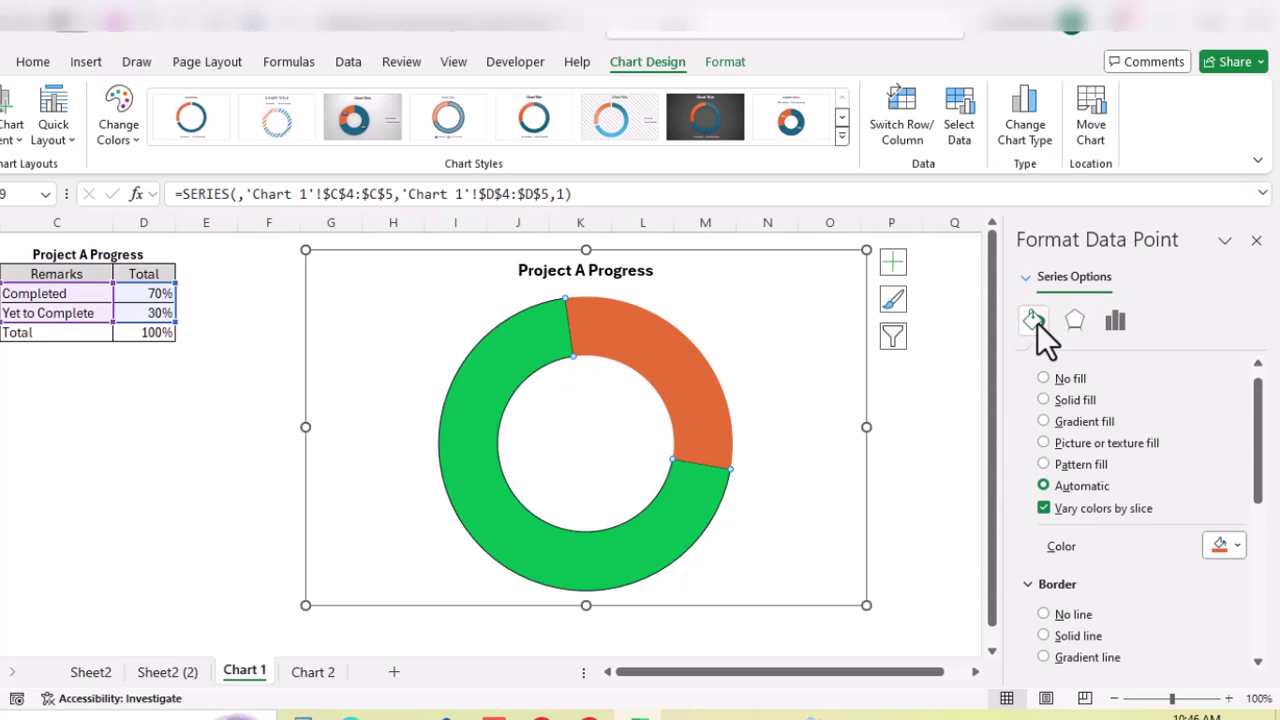
{"action": "left_click", "coordinate": [1236, 545]}
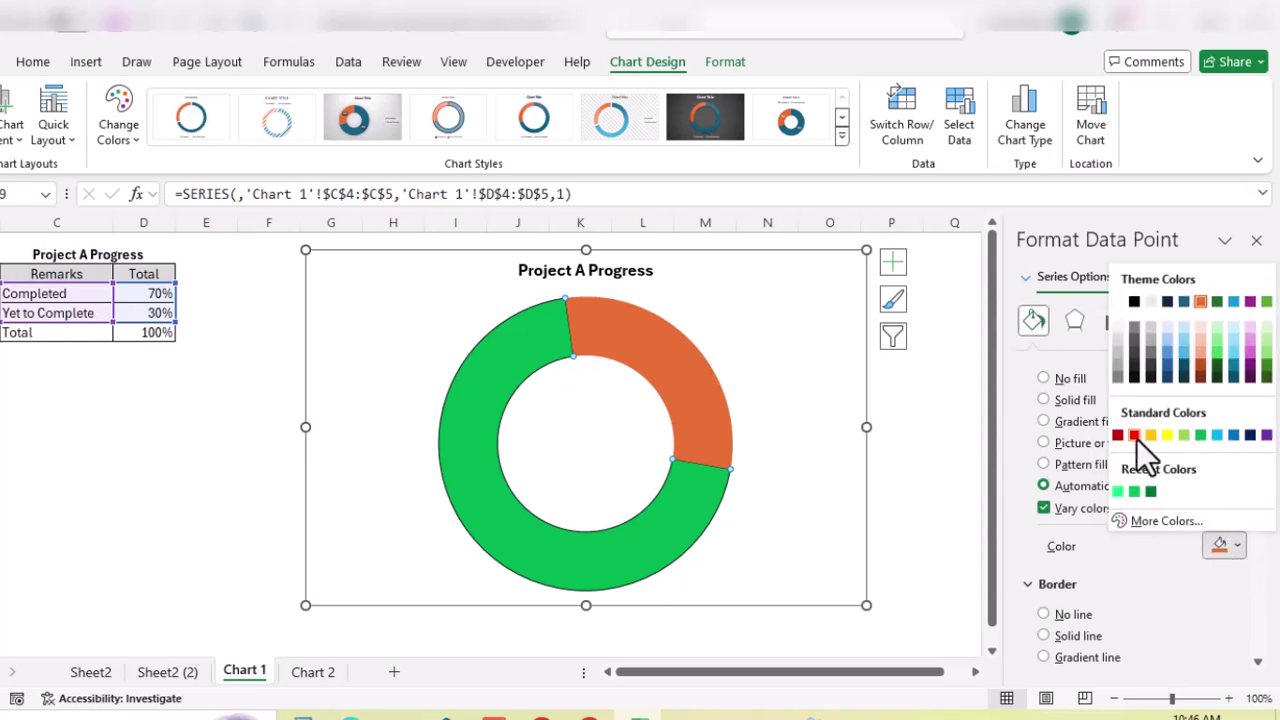
{"action": "left_click", "coordinate": [1135, 434]}
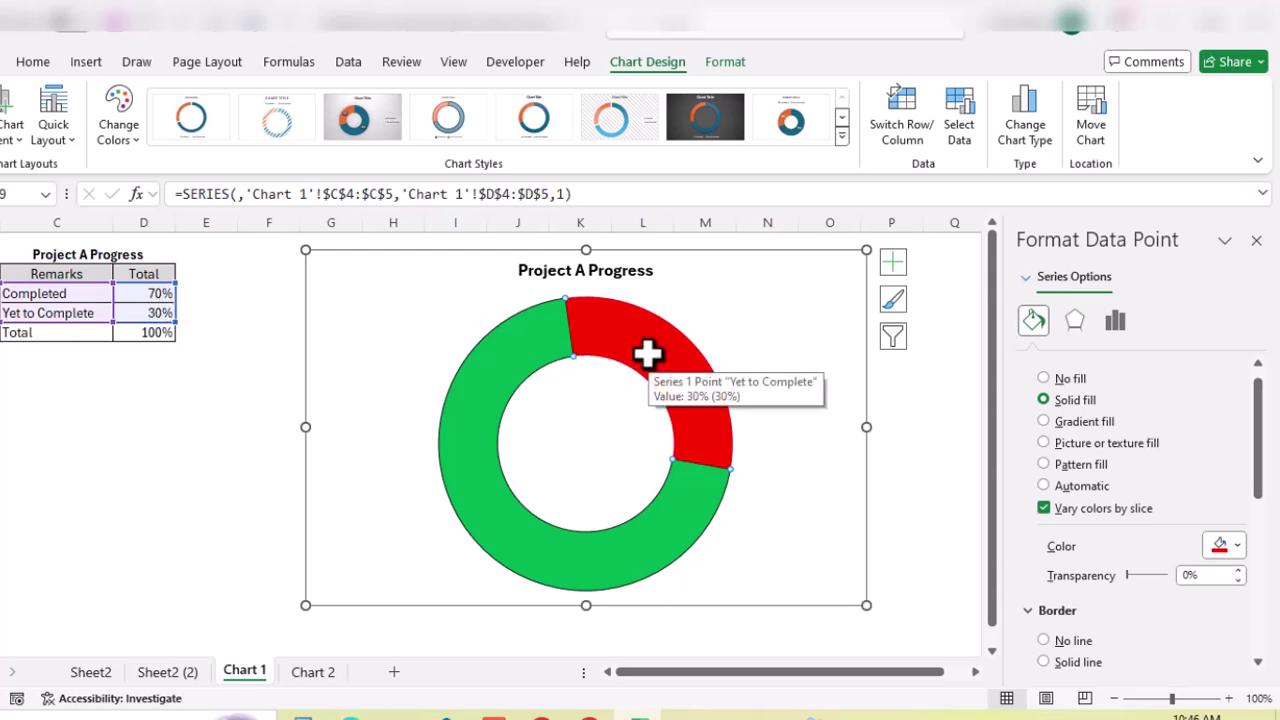
{"action": "scroll", "coordinate": [1201, 504], "scroll_direction": "down", "scroll_amount": 5}
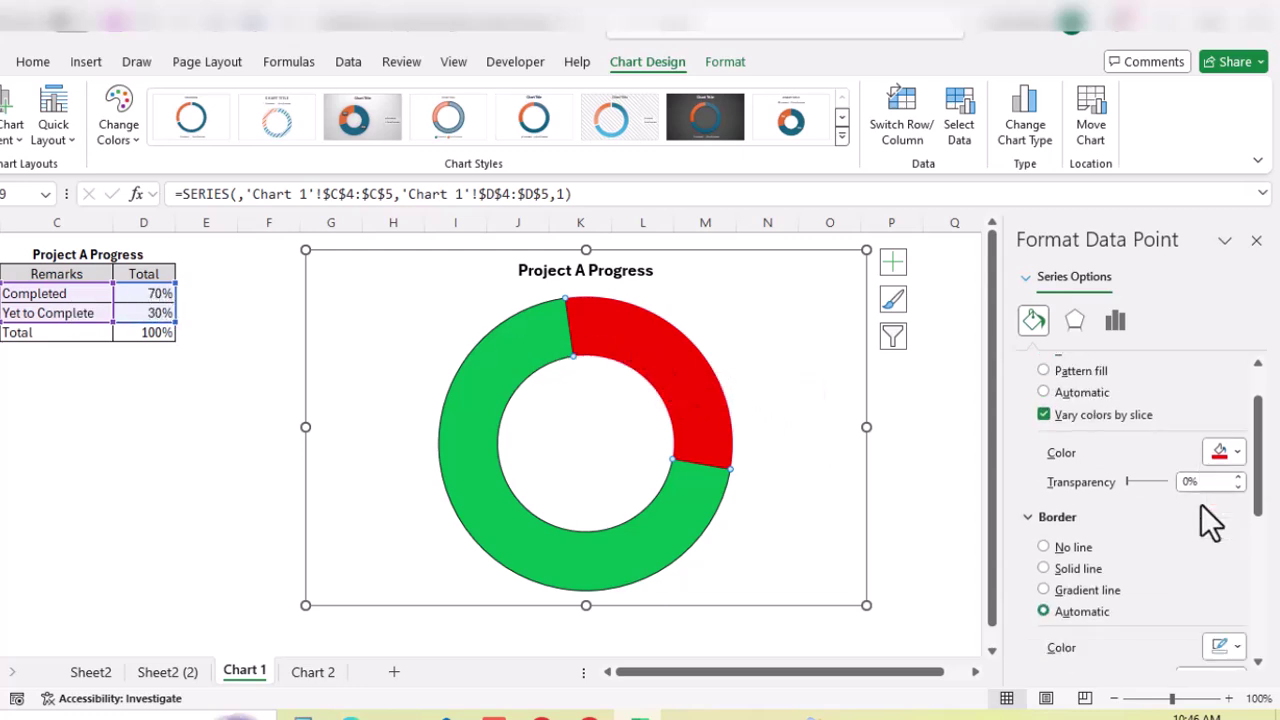
{"action": "left_click", "coordinate": [1224, 508]}
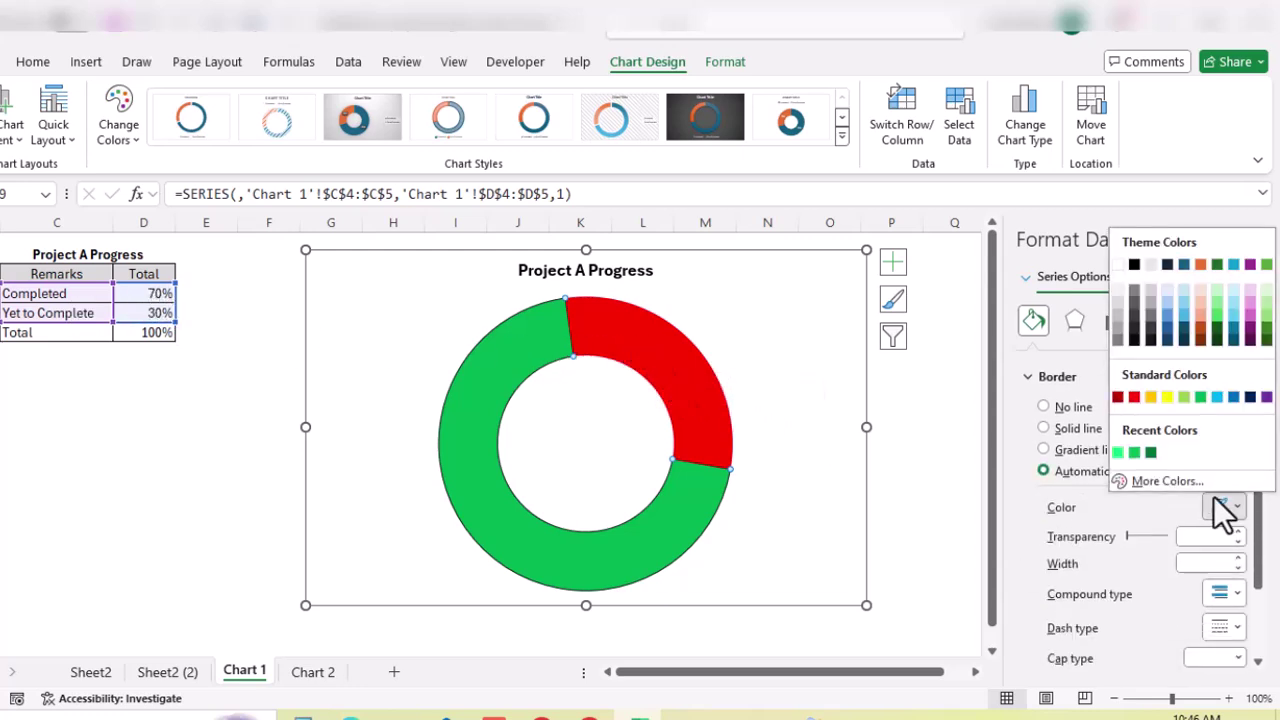
{"action": "left_click", "coordinate": [1131, 340]}
{"action": "left_click", "coordinate": [575, 458]}
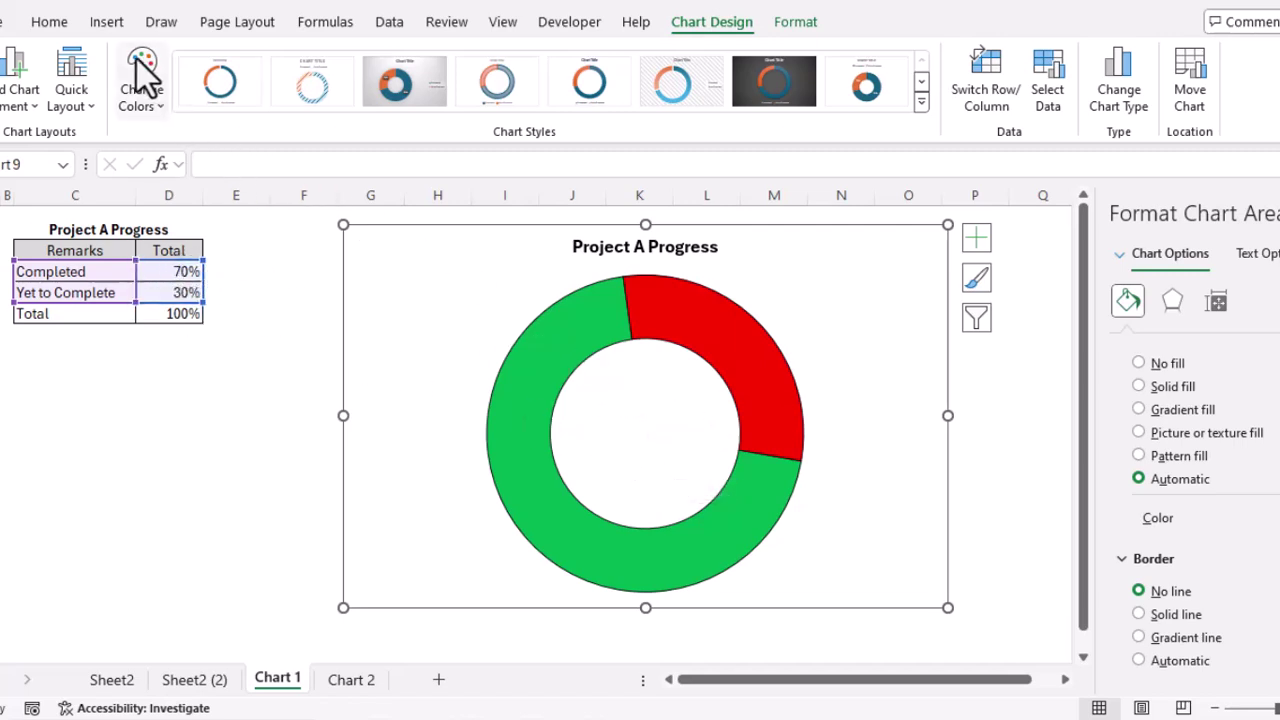
Step: Draw a Text Box shape from Insert > Shapes inside the doughnut hole
{"action": "left_click", "coordinate": [107, 24]}
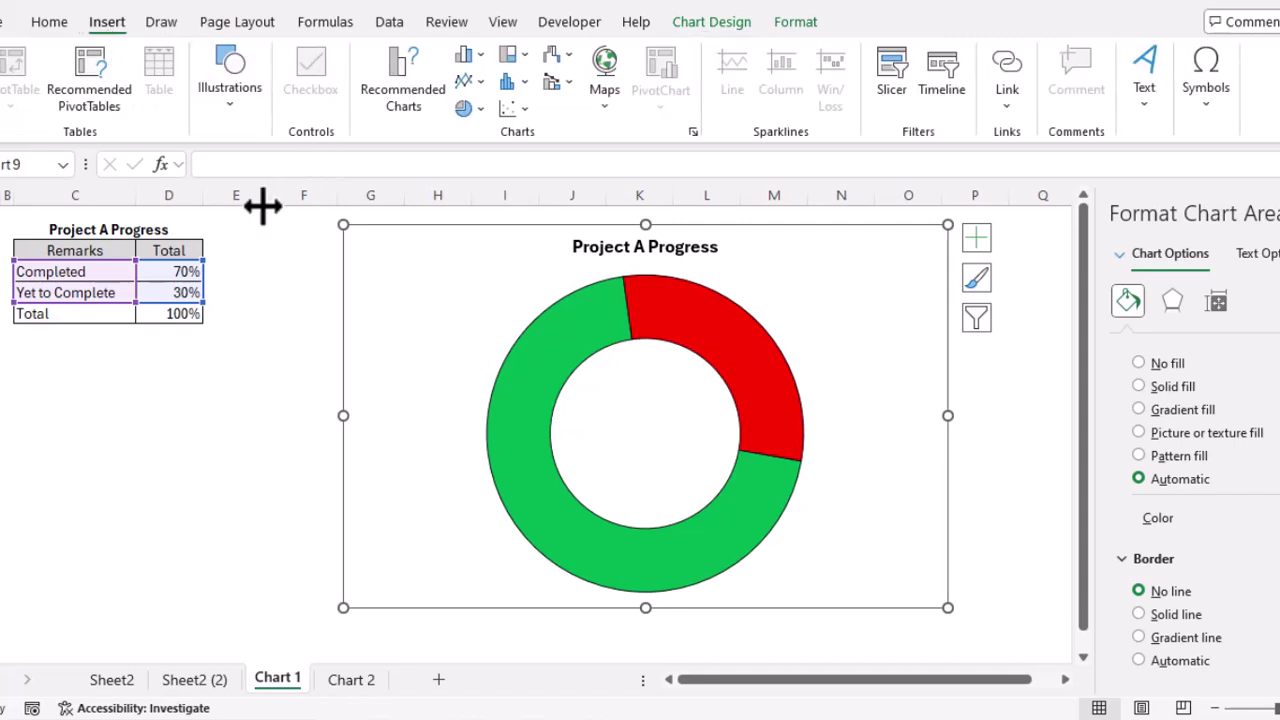
{"action": "left_click", "coordinate": [240, 251]}
{"action": "left_click", "coordinate": [230, 104]}
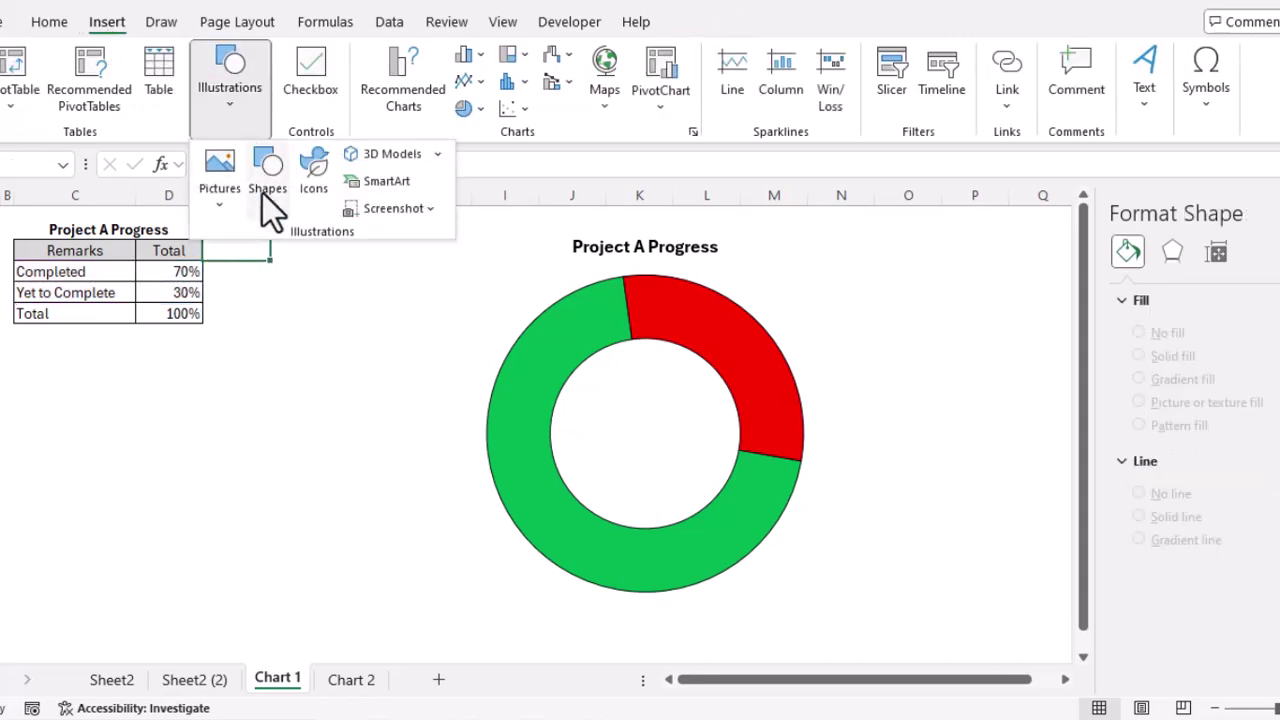
{"action": "left_click", "coordinate": [272, 205]}
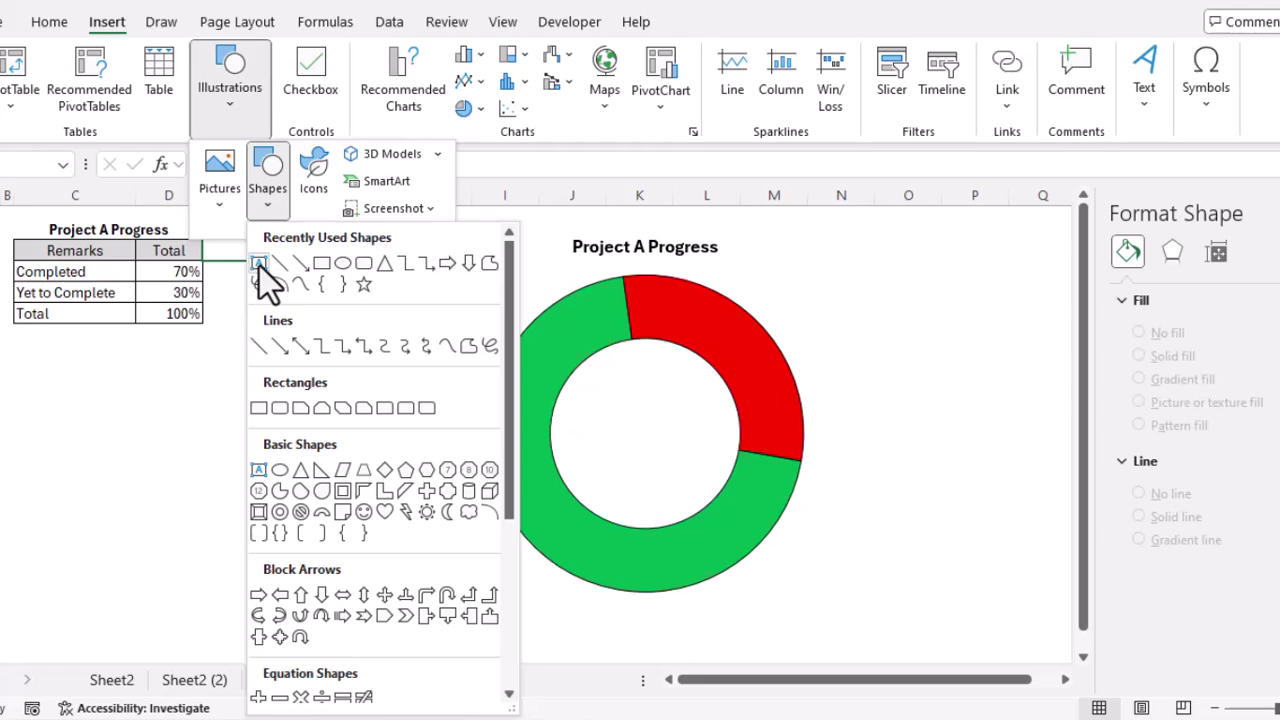
{"action": "left_click", "coordinate": [259, 266]}
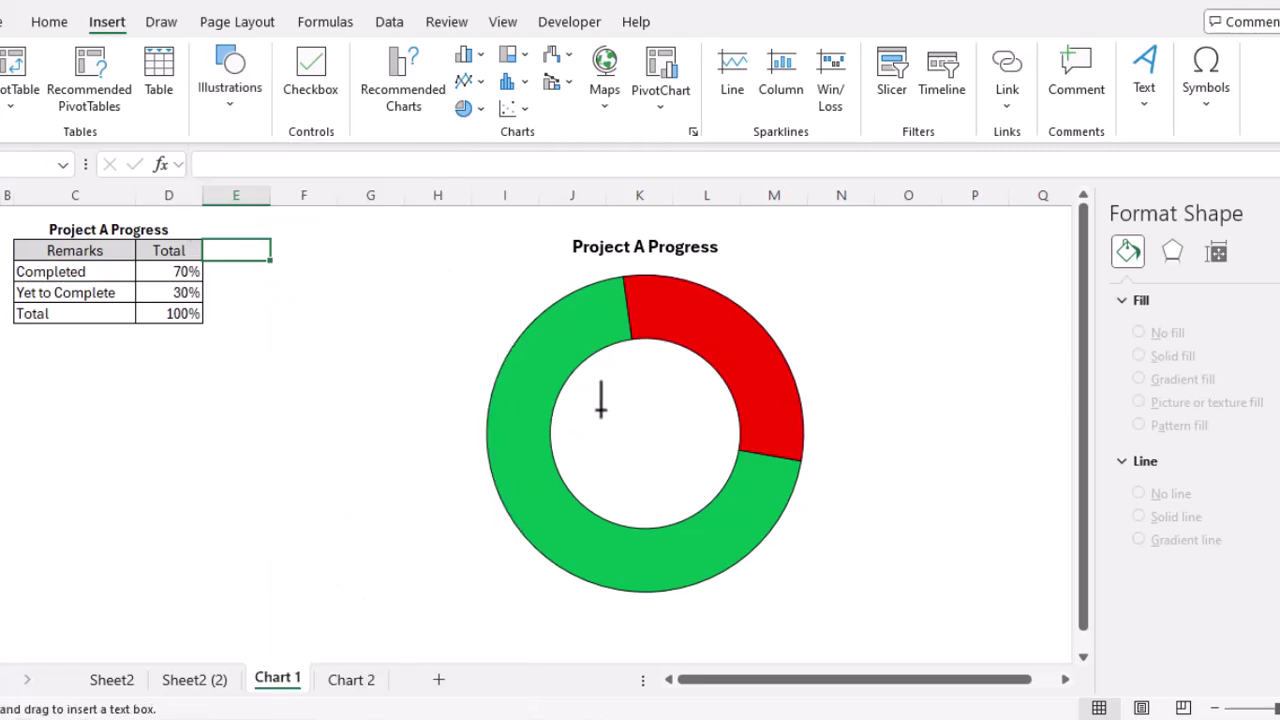
{"action": "left_click_drag", "start_coordinate": [590, 418], "coordinate": [721, 472]}
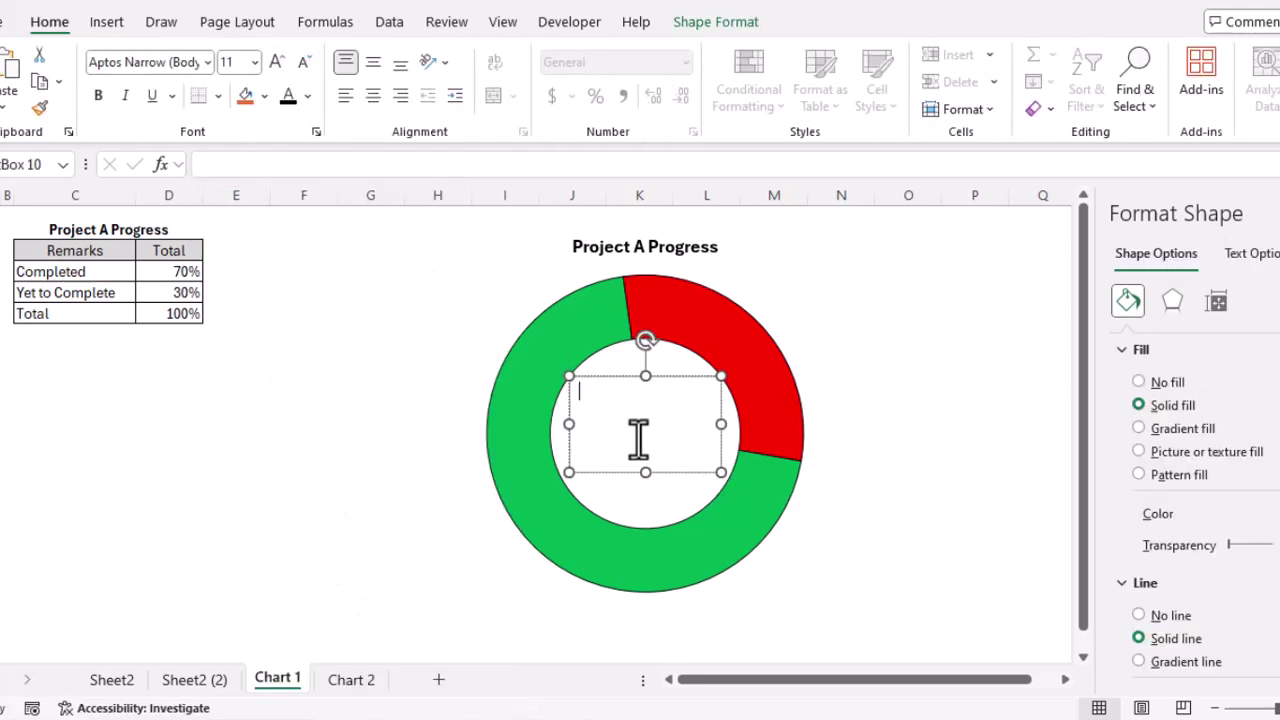
Step: Link the text box to cell D4 by formula so it displays 70%
{"action": "left_click", "coordinate": [258, 166]}
{"action": "type", "text": "="}
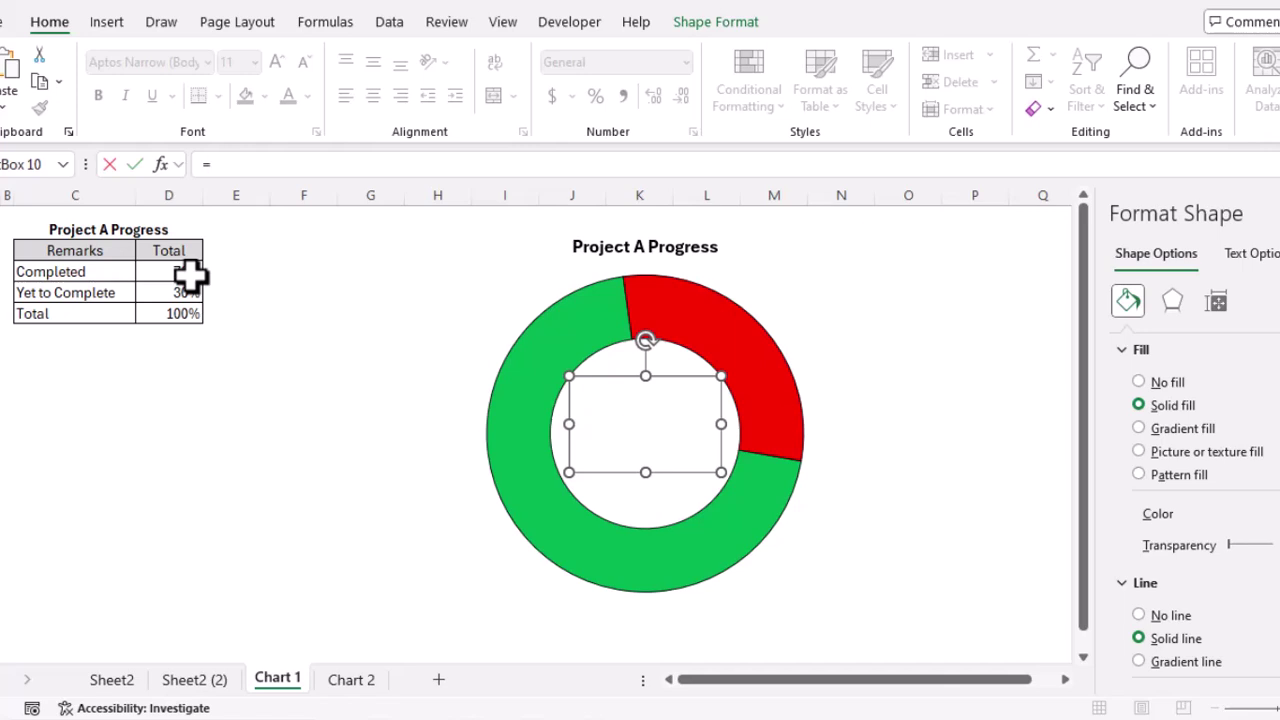
{"action": "left_click", "coordinate": [188, 272]}
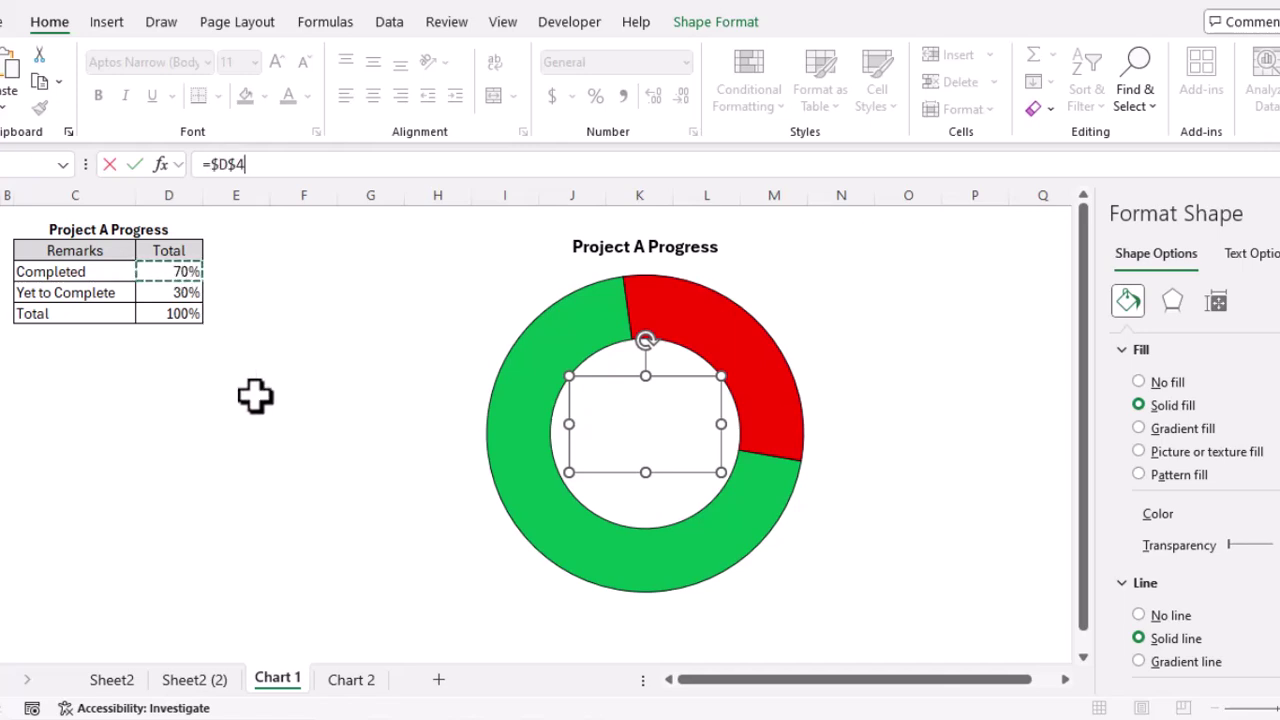
{"action": "key", "text": "Return"}
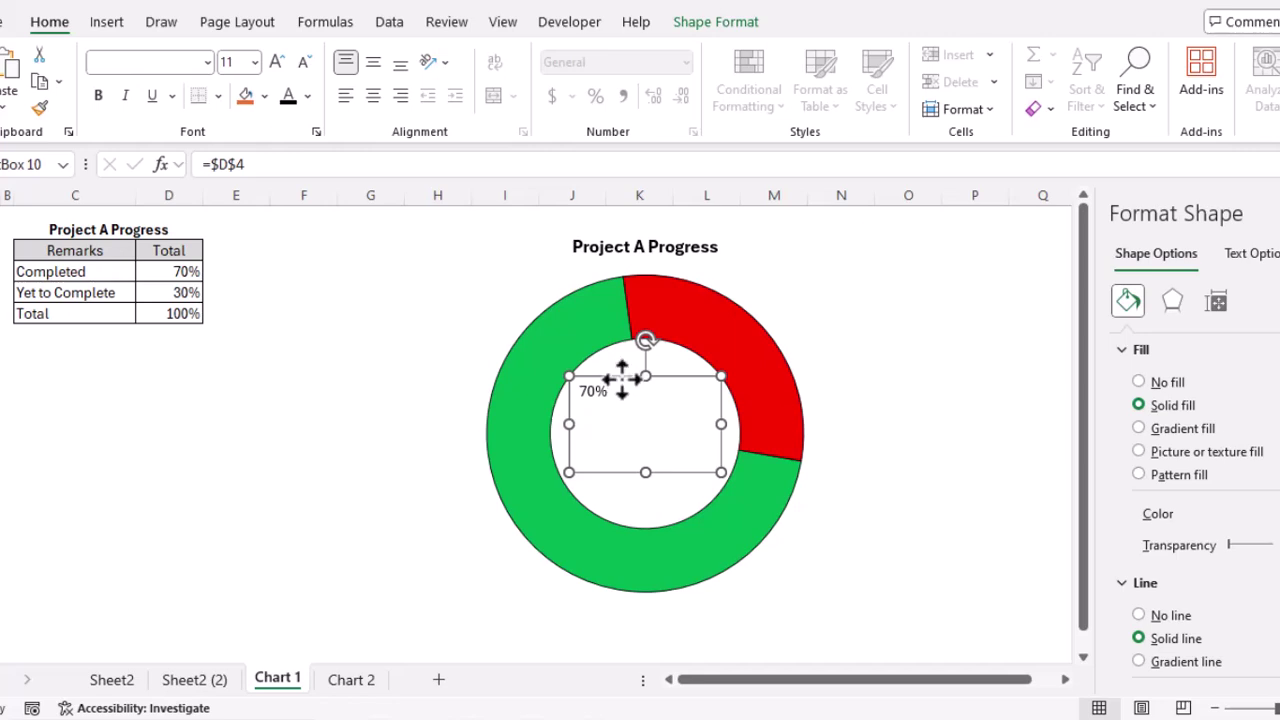
Step: Set the 70% label's font to Baguet Script at 36 pt
{"action": "left_click", "coordinate": [209, 63]}
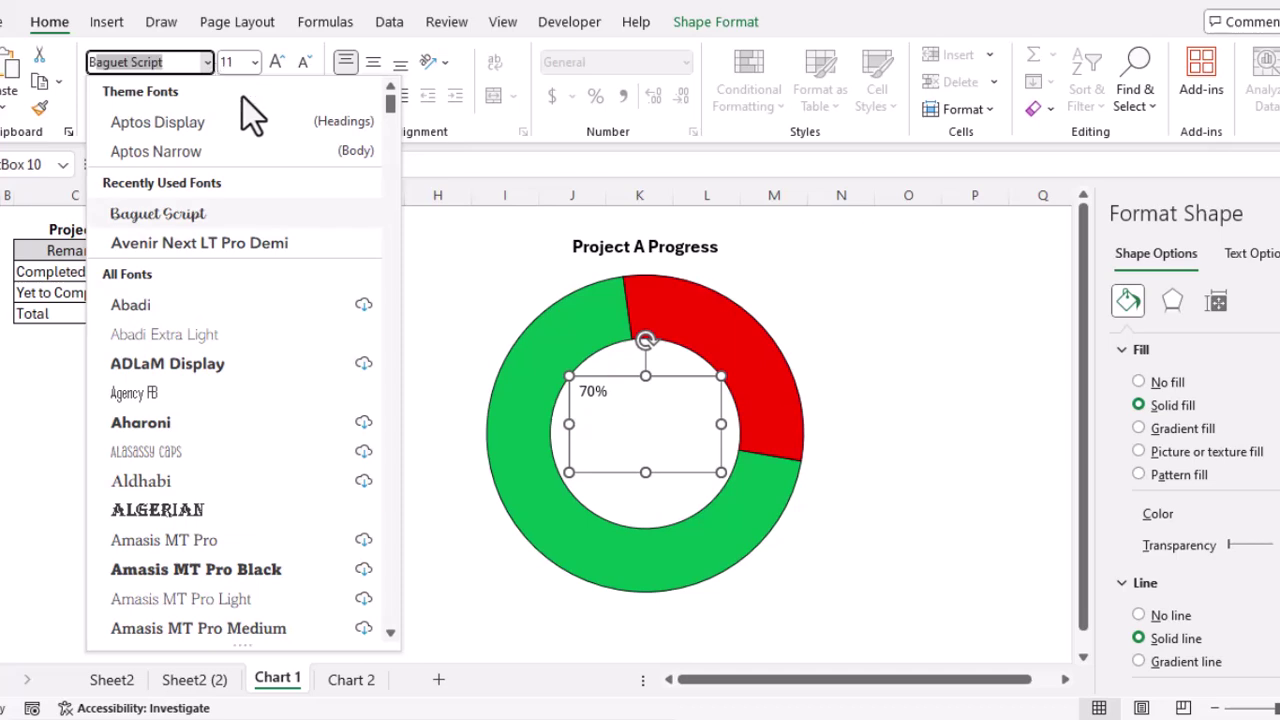
{"action": "key", "text": "Escape"}
{"action": "key", "text": "Escape"}
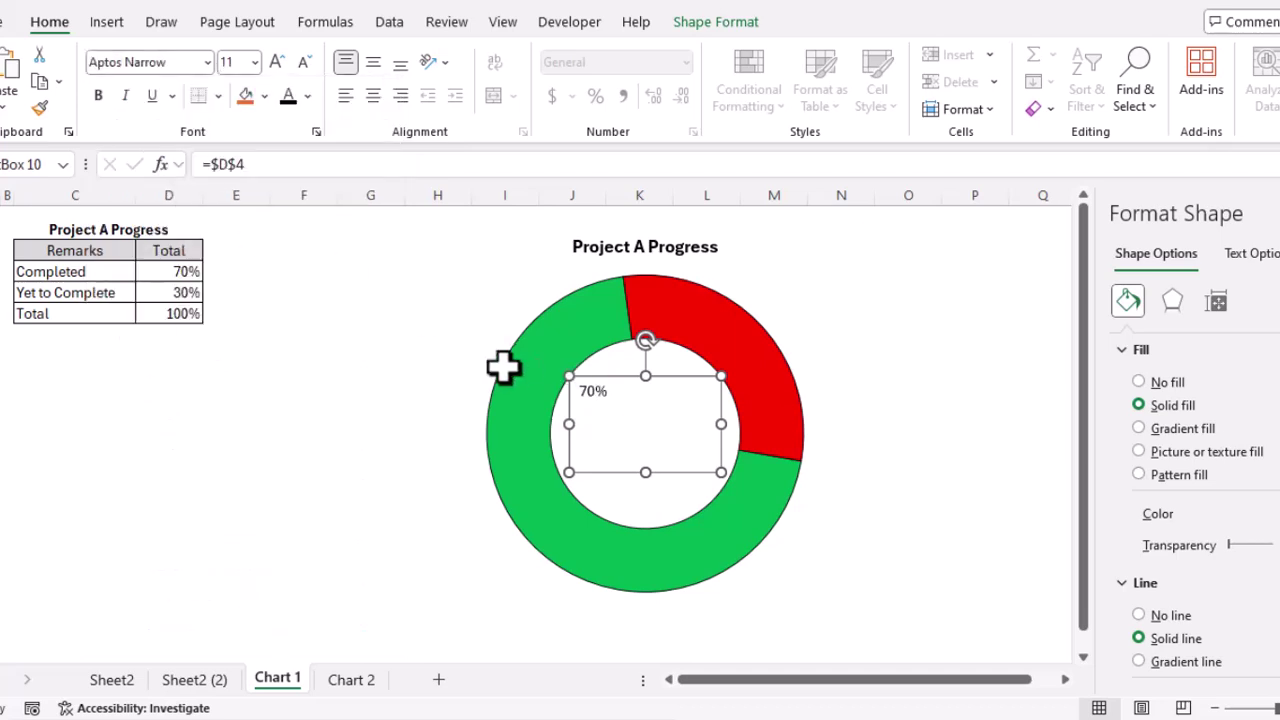
{"action": "left_click", "coordinate": [205, 64]}
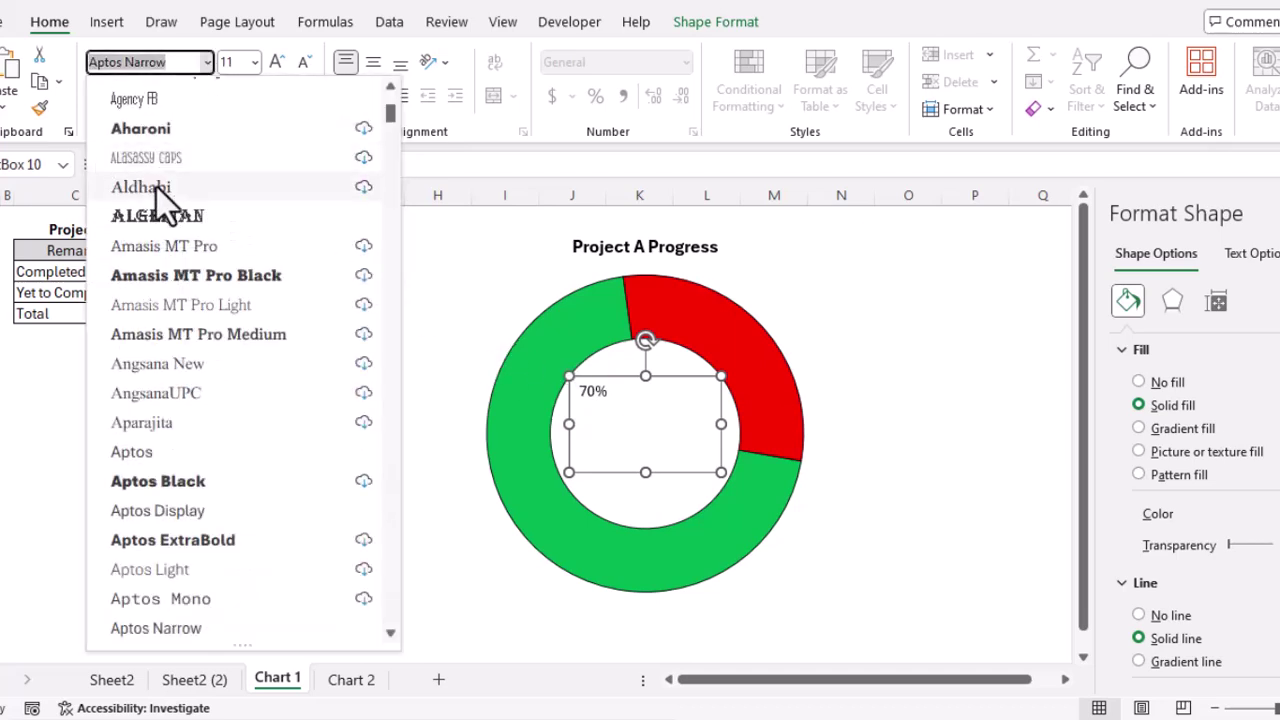
{"action": "left_click", "coordinate": [166, 124]}
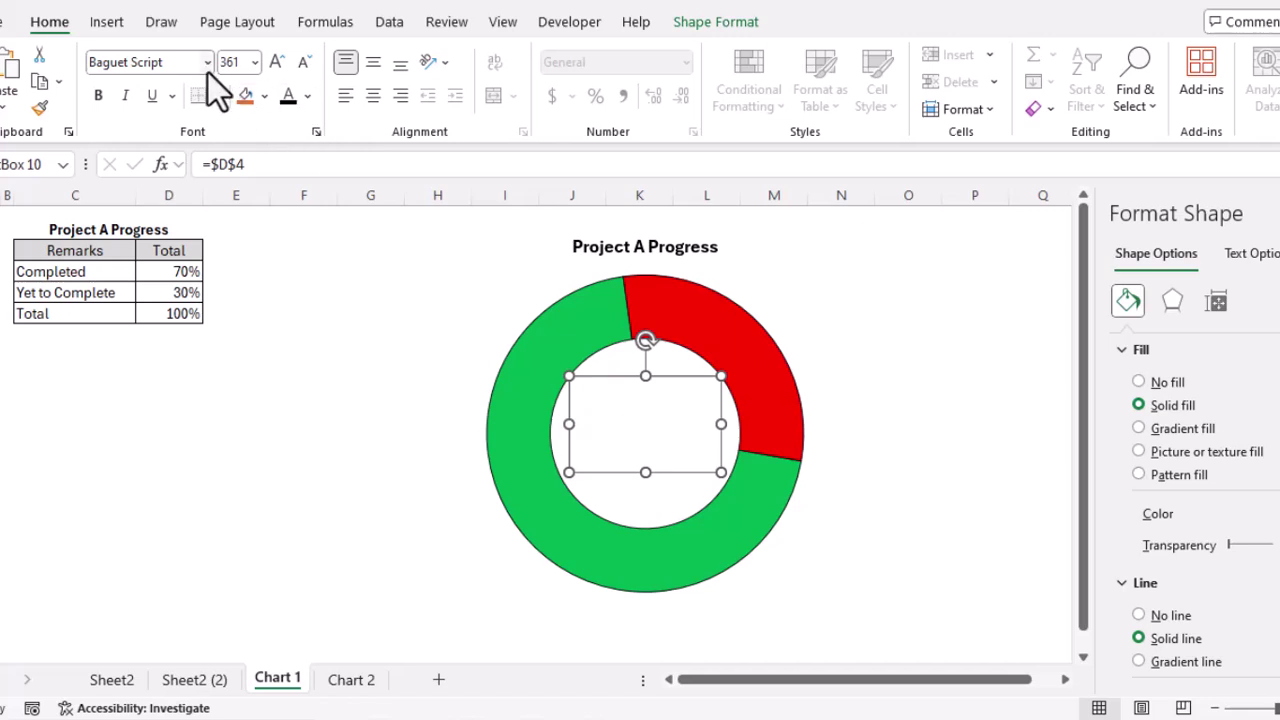
{"action": "left_click", "coordinate": [238, 68]}
{"action": "type", "text": "36"}
{"action": "key", "text": "Return"}
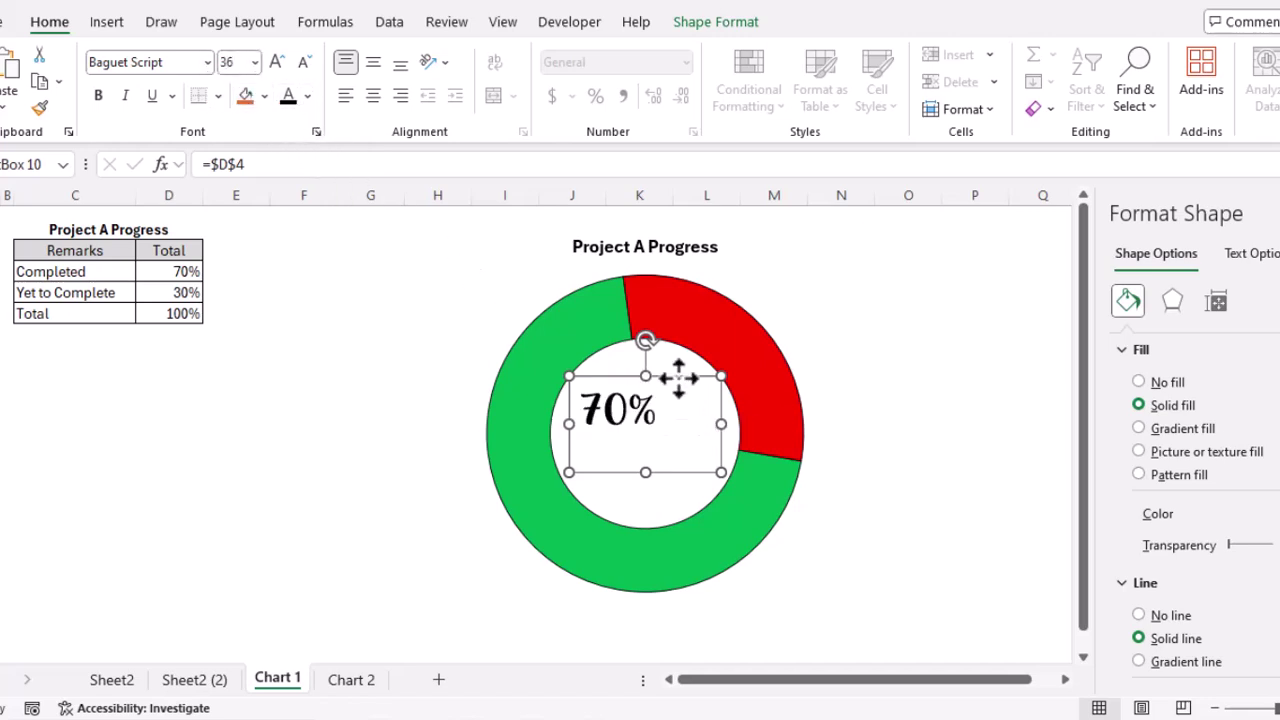
Step: Nudge the 70% text box toward the centre of the doughnut hole
{"action": "left_click_drag", "start_coordinate": [678, 378], "coordinate": [685, 384]}
{"action": "left_click", "coordinate": [783, 433]}
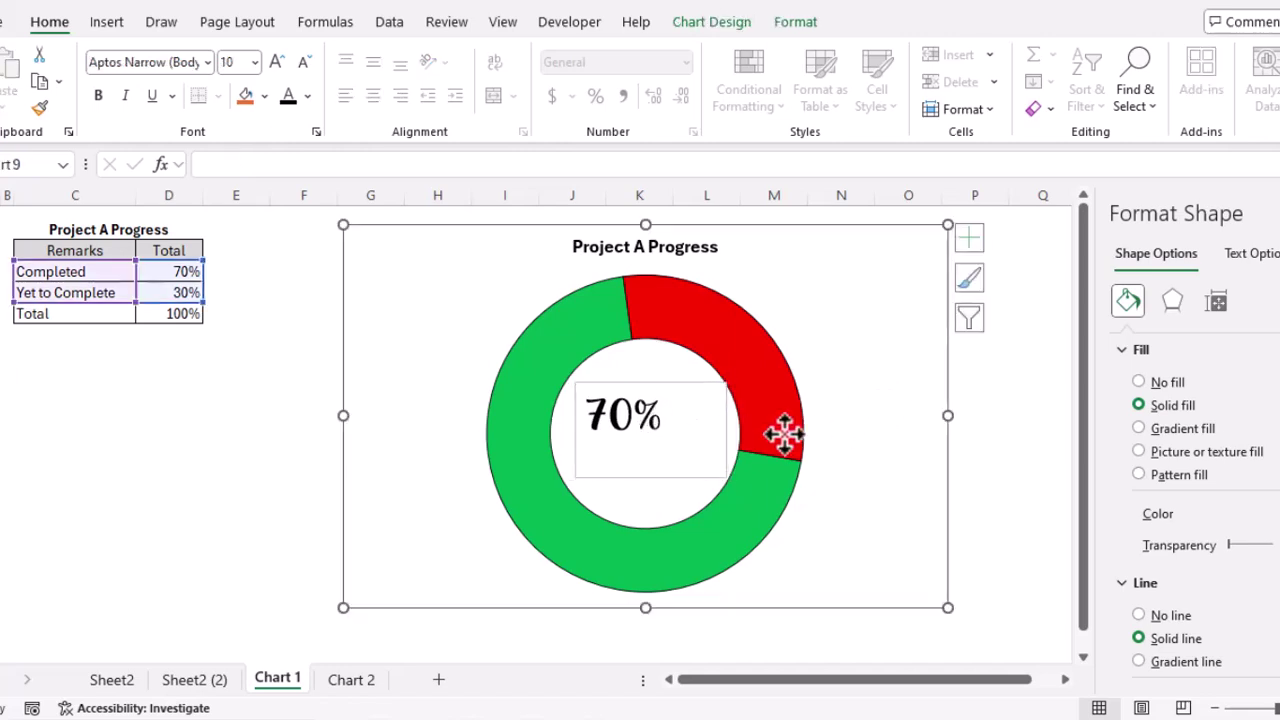
{"action": "left_click", "coordinate": [694, 414]}
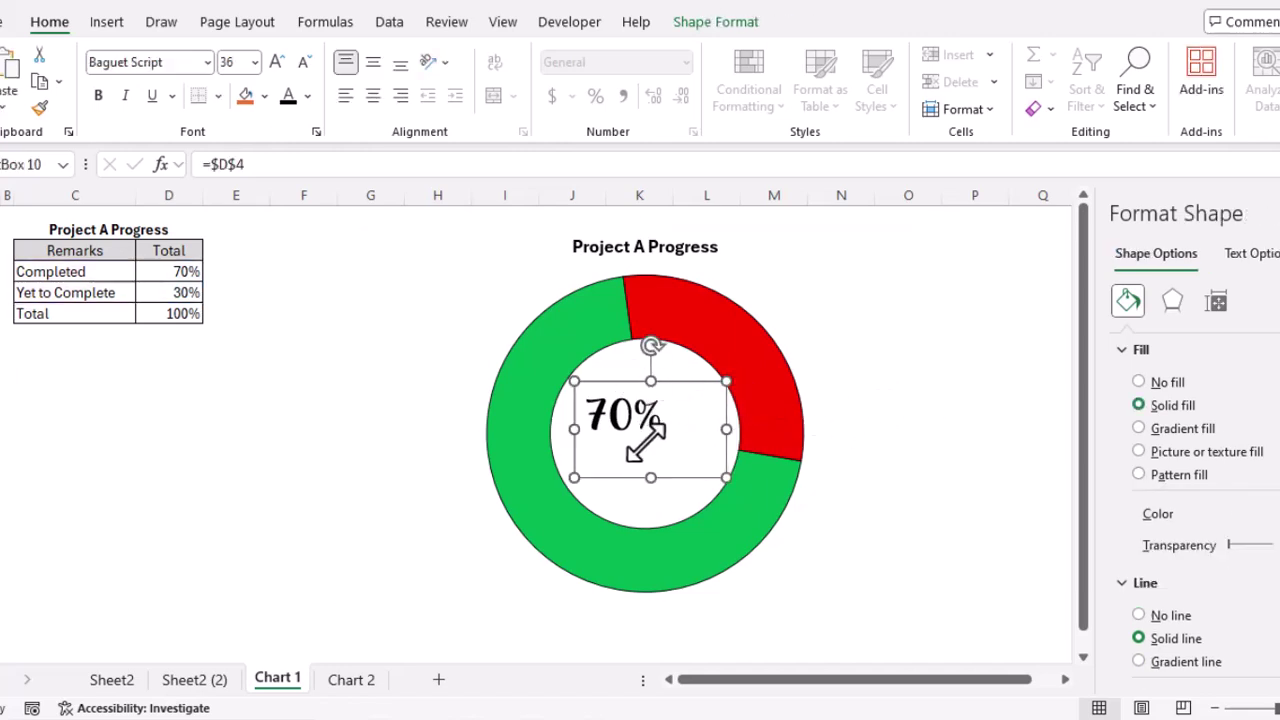
Step: Give the 70% label box No Fill and No Outline
{"action": "left_click", "coordinate": [716, 21]}
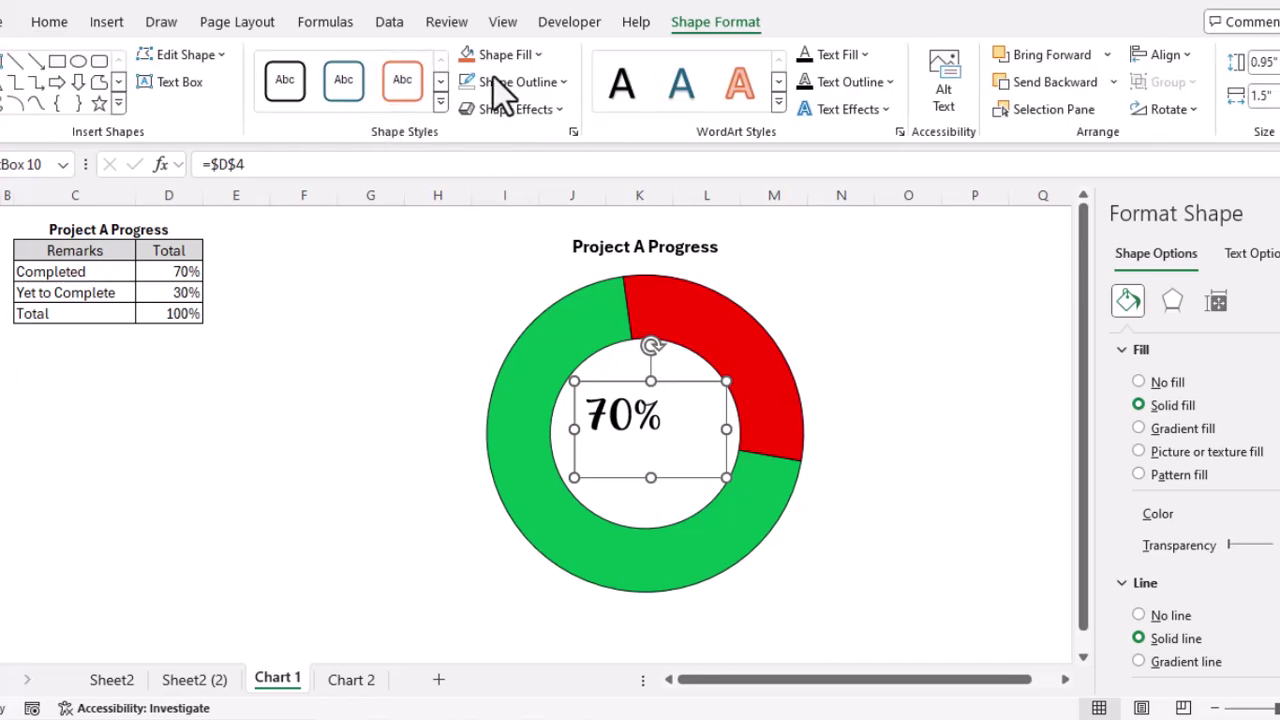
{"action": "left_click", "coordinate": [540, 59]}
{"action": "left_click", "coordinate": [538, 383]}
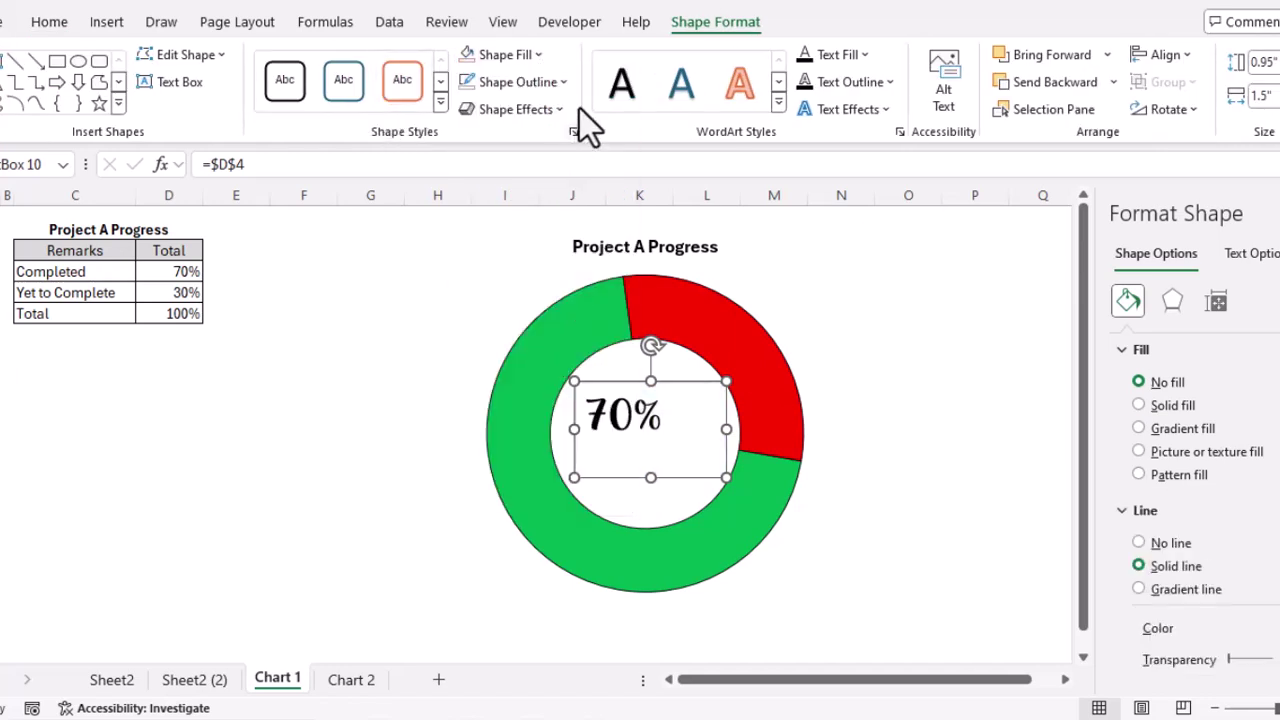
{"action": "left_click", "coordinate": [561, 88]}
{"action": "left_click", "coordinate": [537, 410]}
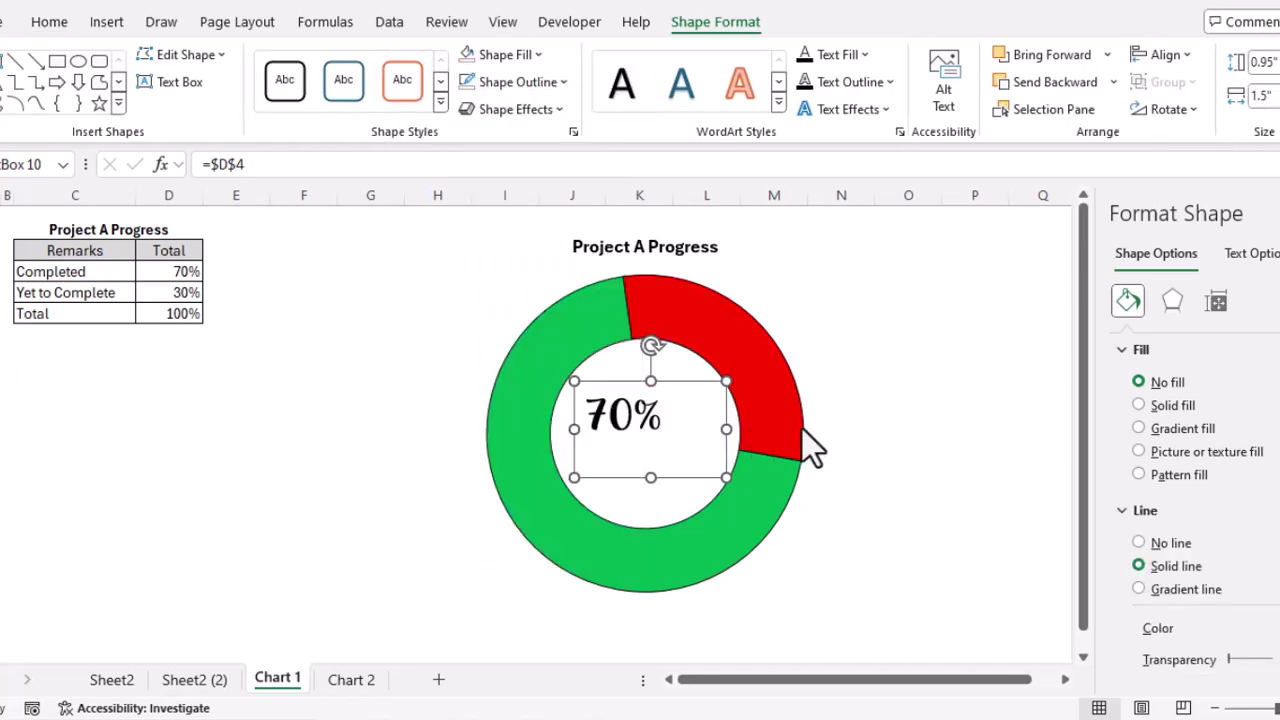
Step: Enlarge the 70% label to 48 pt in three steps and centre it in the hole
{"action": "left_click", "coordinate": [706, 423]}
{"action": "left_click", "coordinate": [691, 386]}
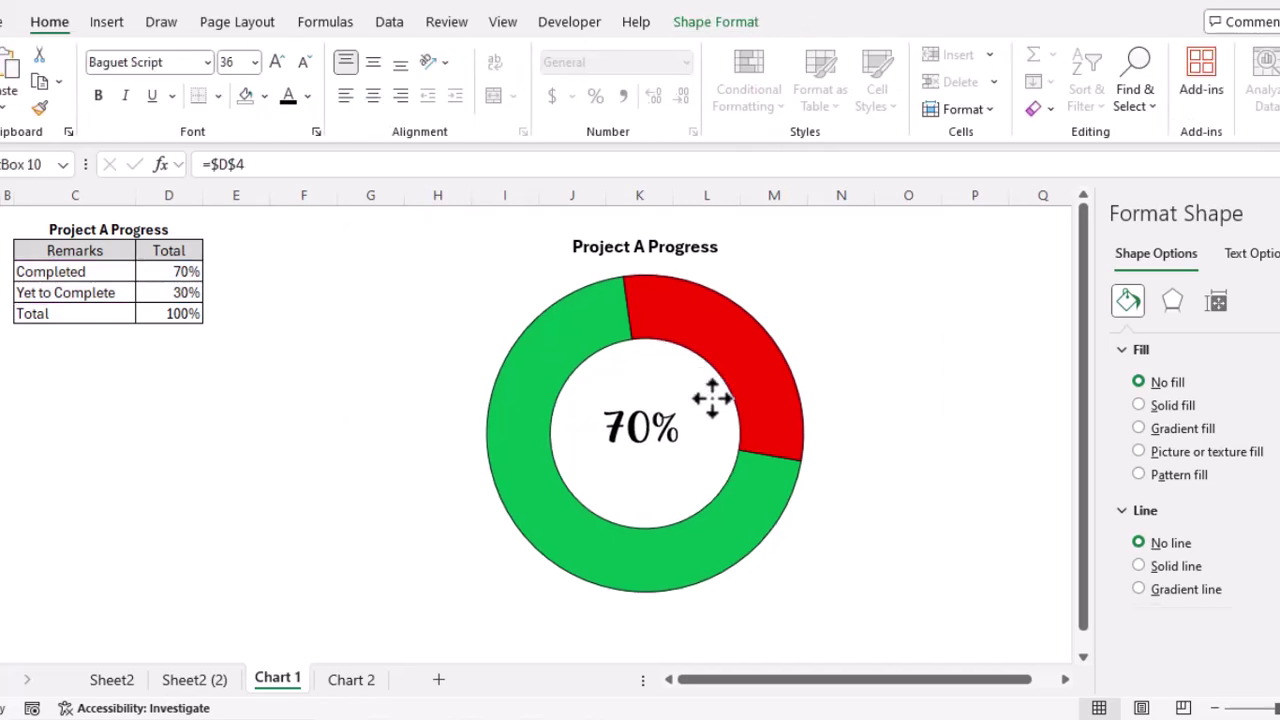
{"action": "left_click", "coordinate": [712, 398]}
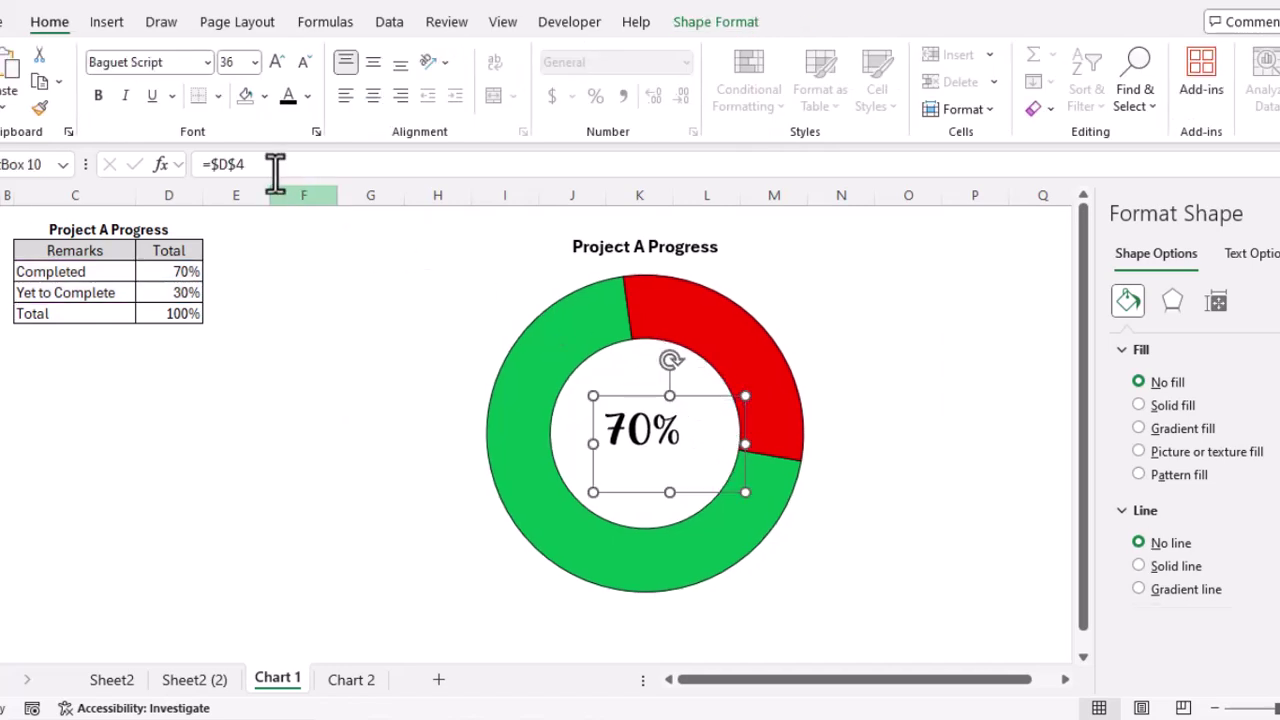
{"action": "left_click", "coordinate": [276, 65]}
{"action": "left_click", "coordinate": [276, 65]}
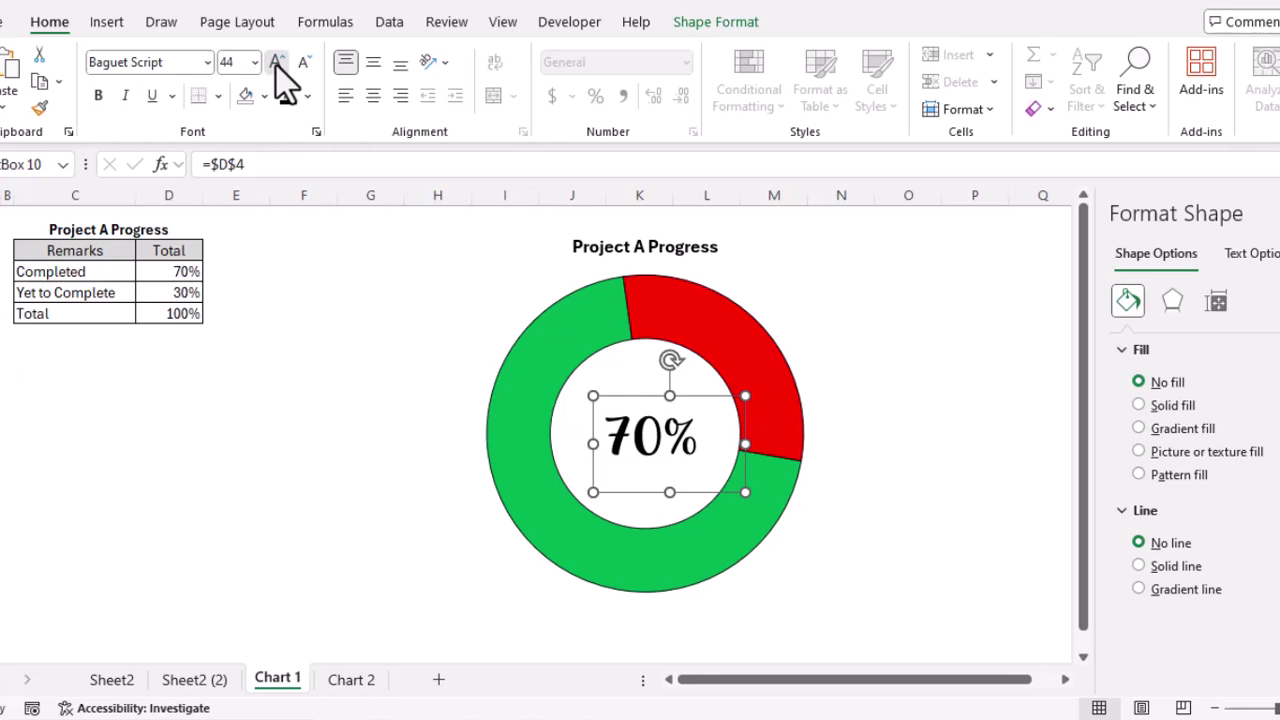
{"action": "left_click", "coordinate": [276, 65]}
{"action": "mouse_move", "coordinate": [628, 393]}
{"action": "left_mouse_down"}
{"action": "mouse_move", "coordinate": [606, 370]}
{"action": "mouse_move", "coordinate": [625, 383]}
{"action": "left_mouse_up"}
{"action": "left_click", "coordinate": [434, 409]}
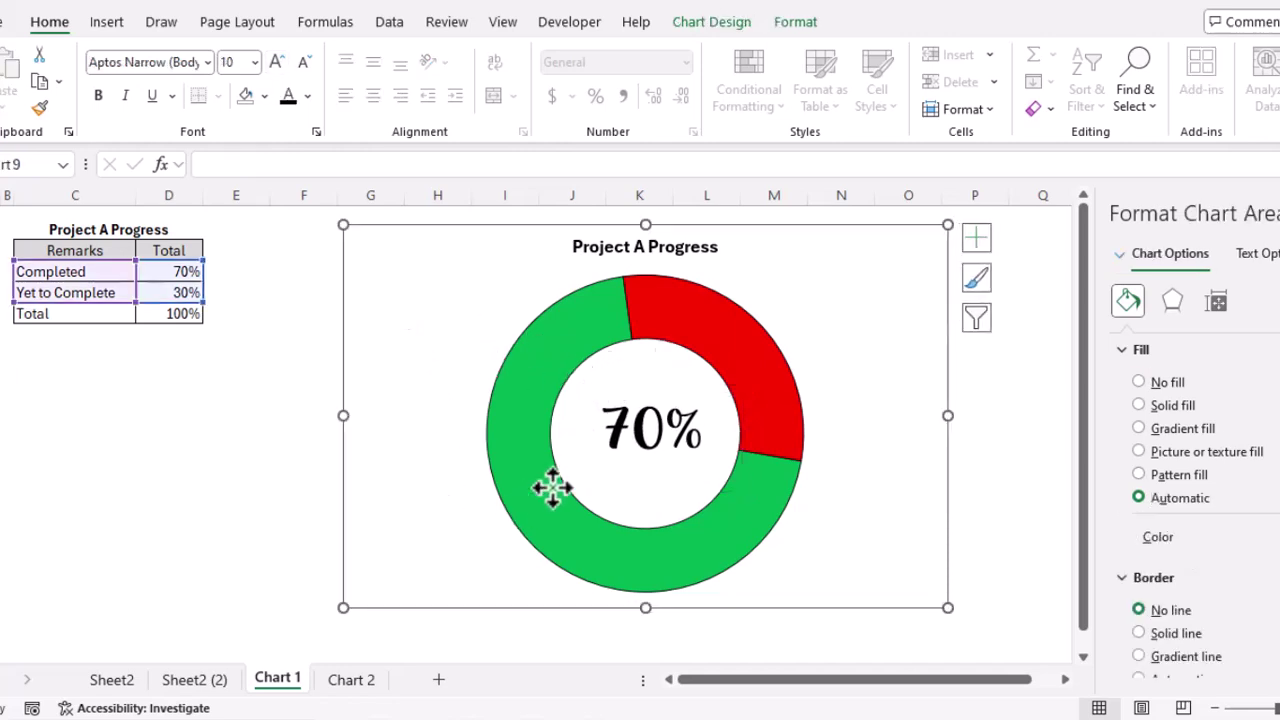
Step: Test the gauge by entering 85% and then 35% as Completed in D4
{"action": "left_click", "coordinate": [192, 270]}
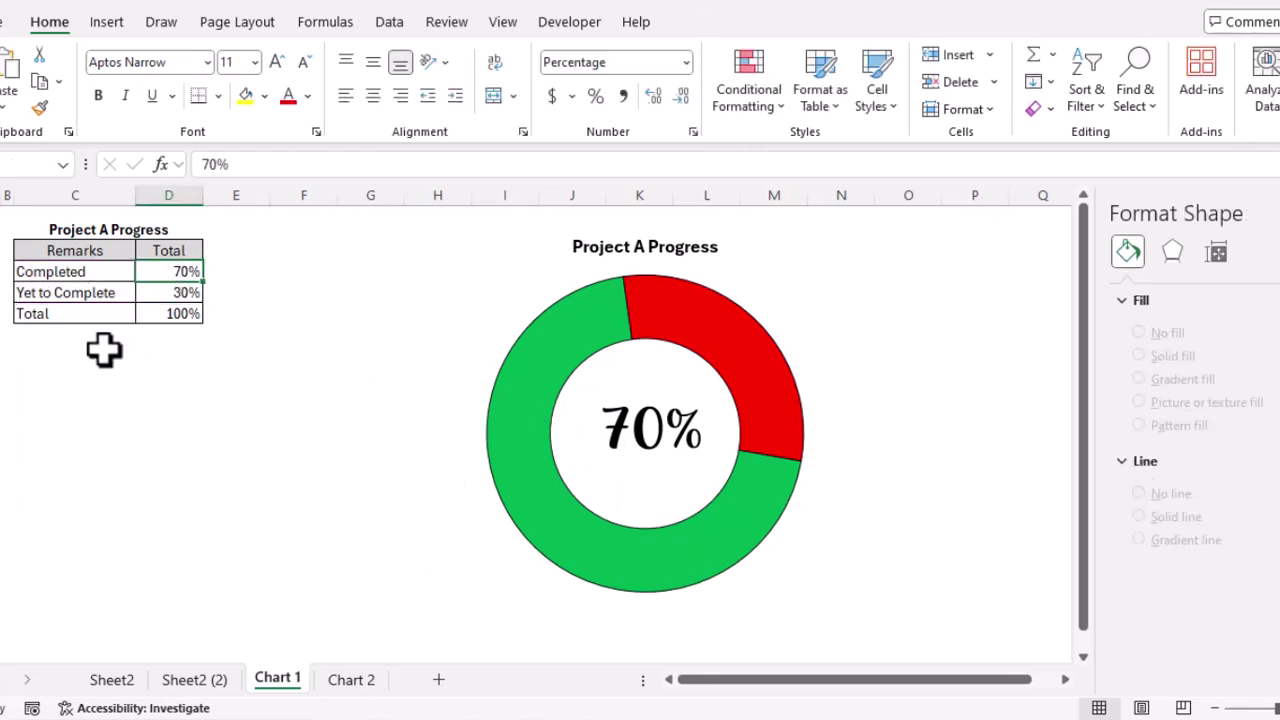
{"action": "type", "text": "85"}
{"action": "key", "text": "Return"}
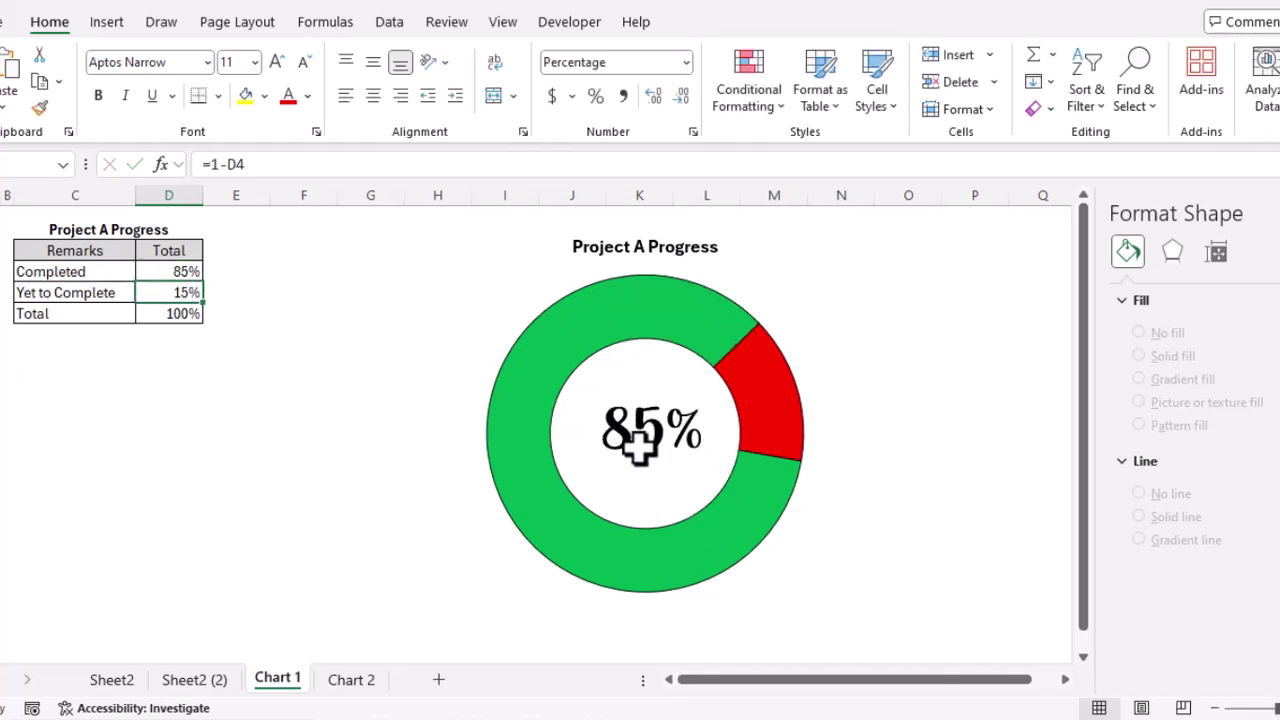
{"action": "mouse_move", "coordinate": [734, 543]}
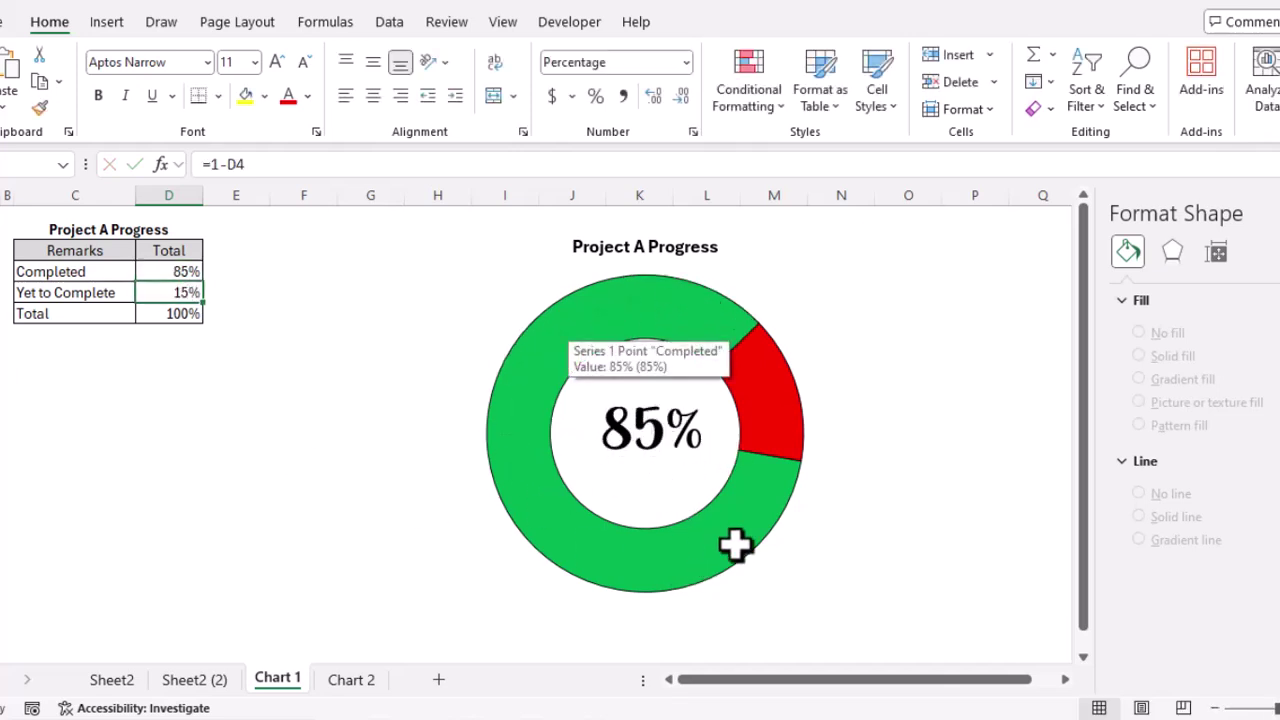
{"action": "left_click", "coordinate": [181, 274]}
{"action": "type", "text": "35"}
{"action": "key", "text": "Return"}
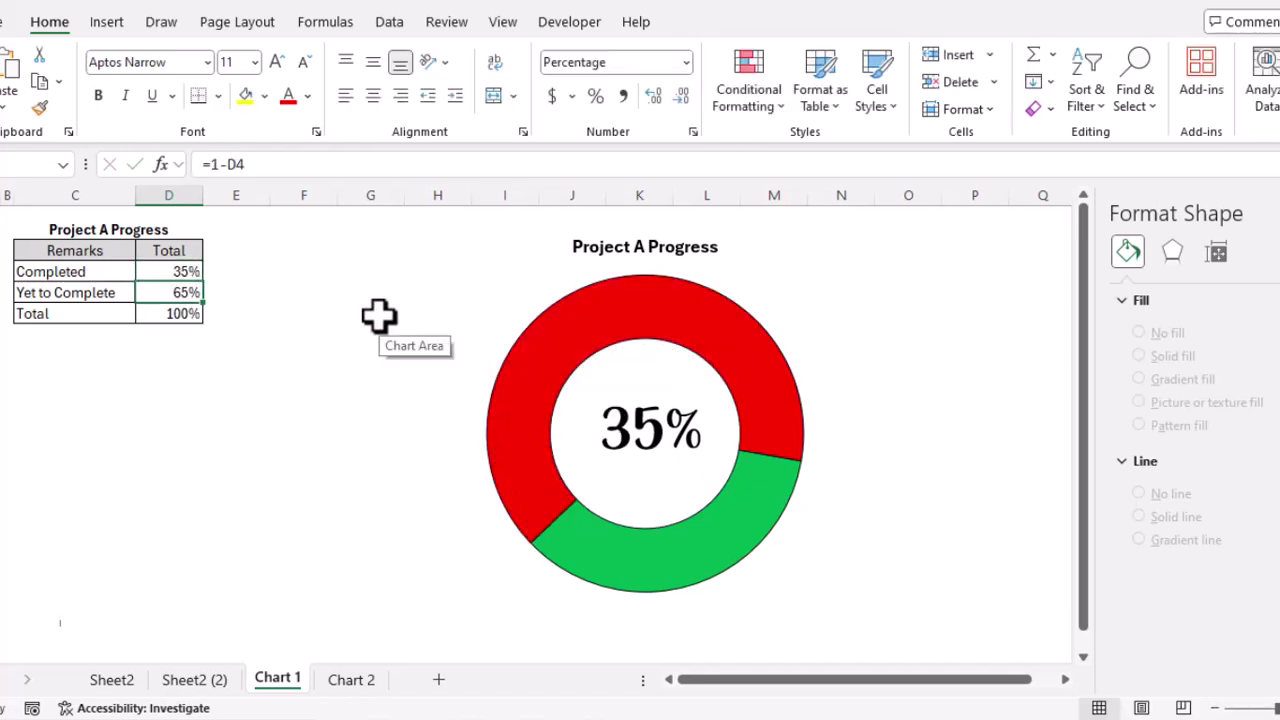
Step: Set Completed in D4 to 55% and check the chart updates
{"action": "key", "text": "Up"}
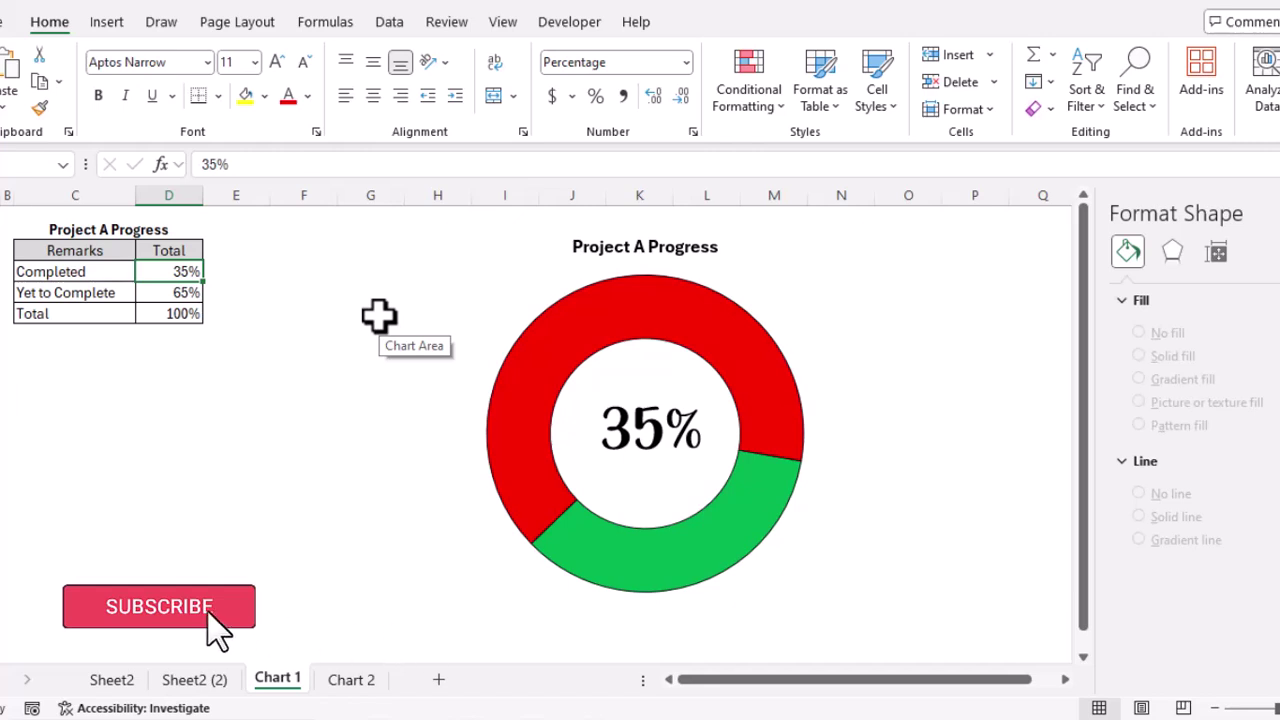
{"action": "type", "text": "55"}
{"action": "key", "text": "Return"}
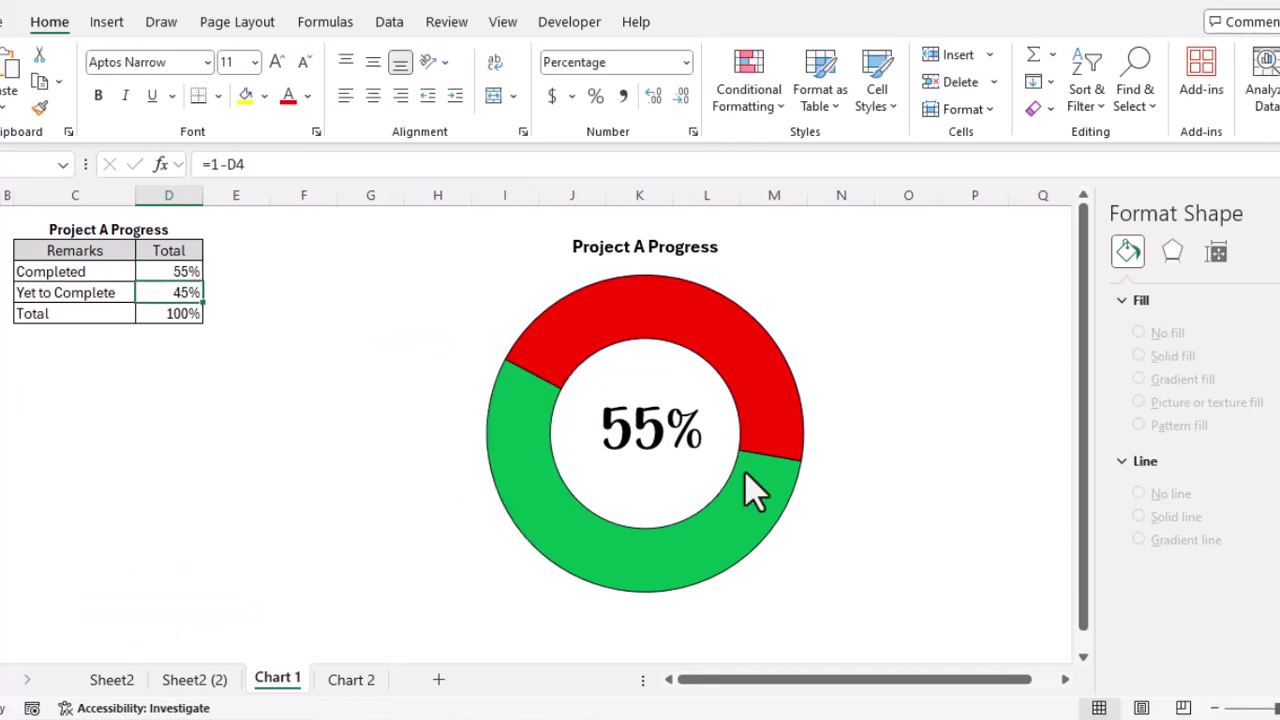
{"action": "left_click", "coordinate": [849, 439]}
{"action": "left_click", "coordinate": [697, 645]}
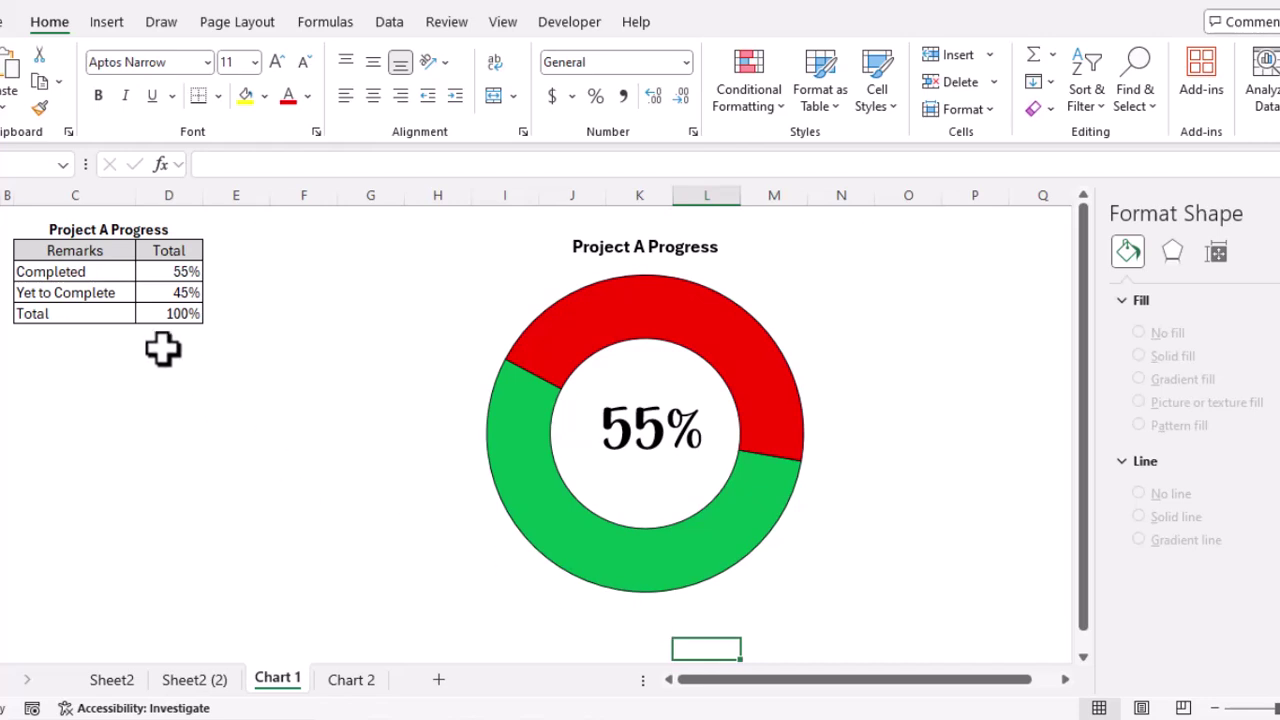
Step: On the Chart 2 sheet, select the Project B data from Completed through Total
{"action": "left_click", "coordinate": [351, 680]}
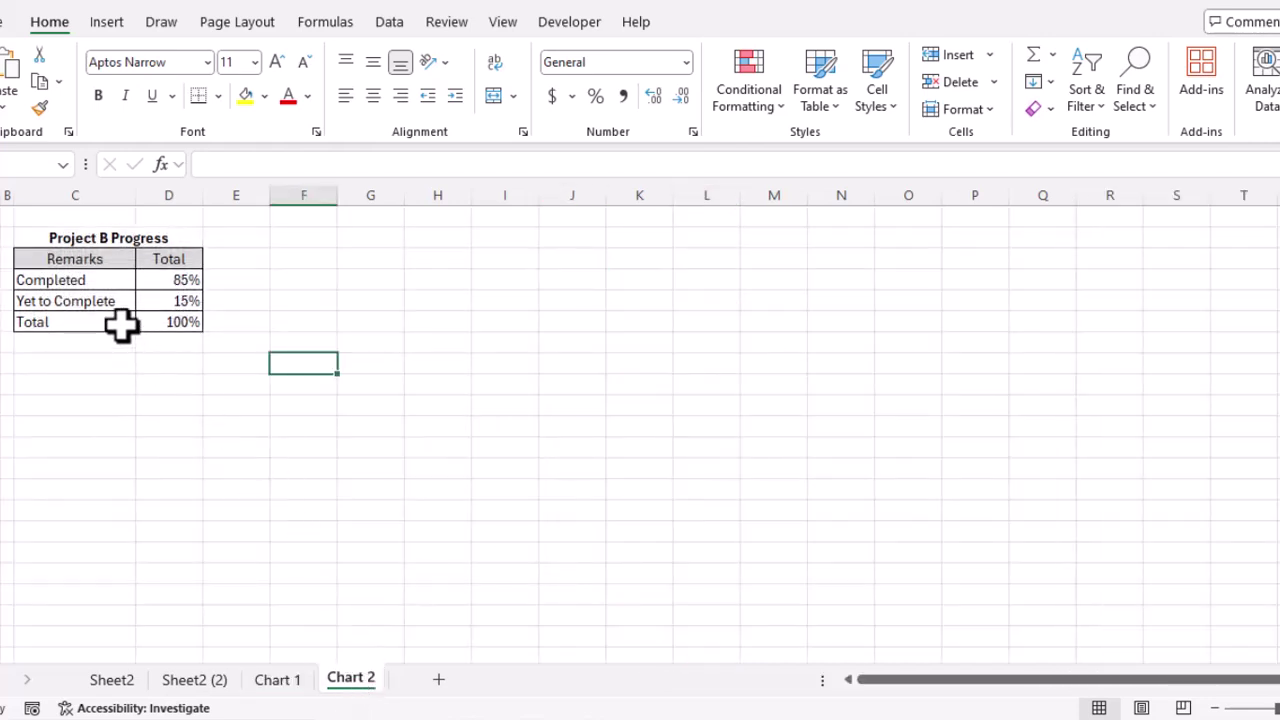
{"action": "left_click_drag", "start_coordinate": [63, 260], "coordinate": [171, 334]}
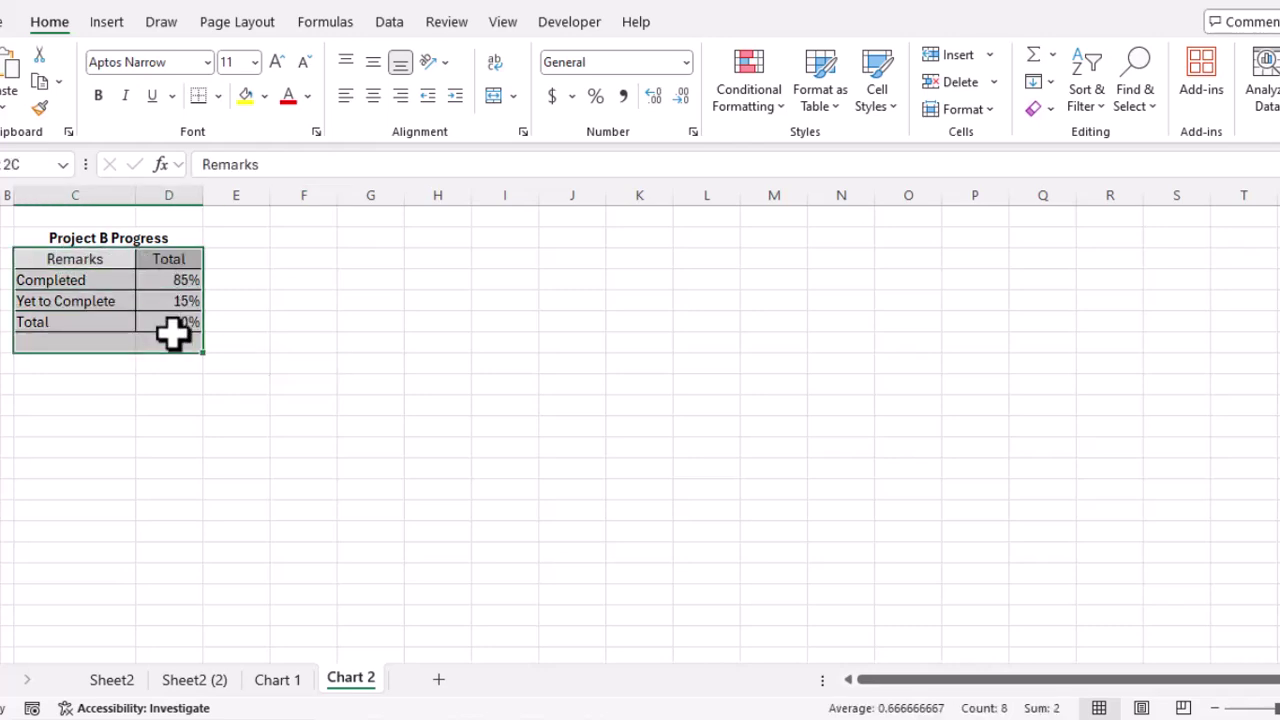
{"action": "left_click", "coordinate": [106, 234]}
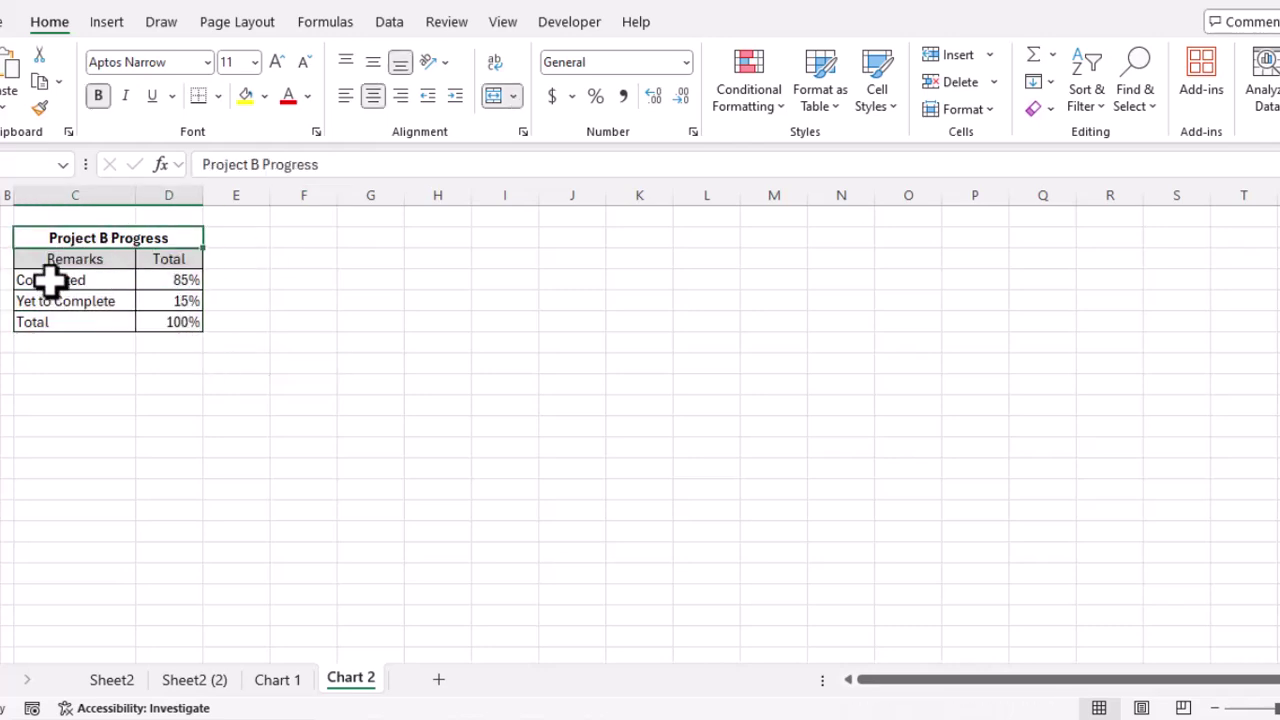
{"action": "left_click_drag", "start_coordinate": [49, 279], "coordinate": [177, 279]}
{"action": "left_click_drag", "start_coordinate": [91, 304], "coordinate": [171, 298]}
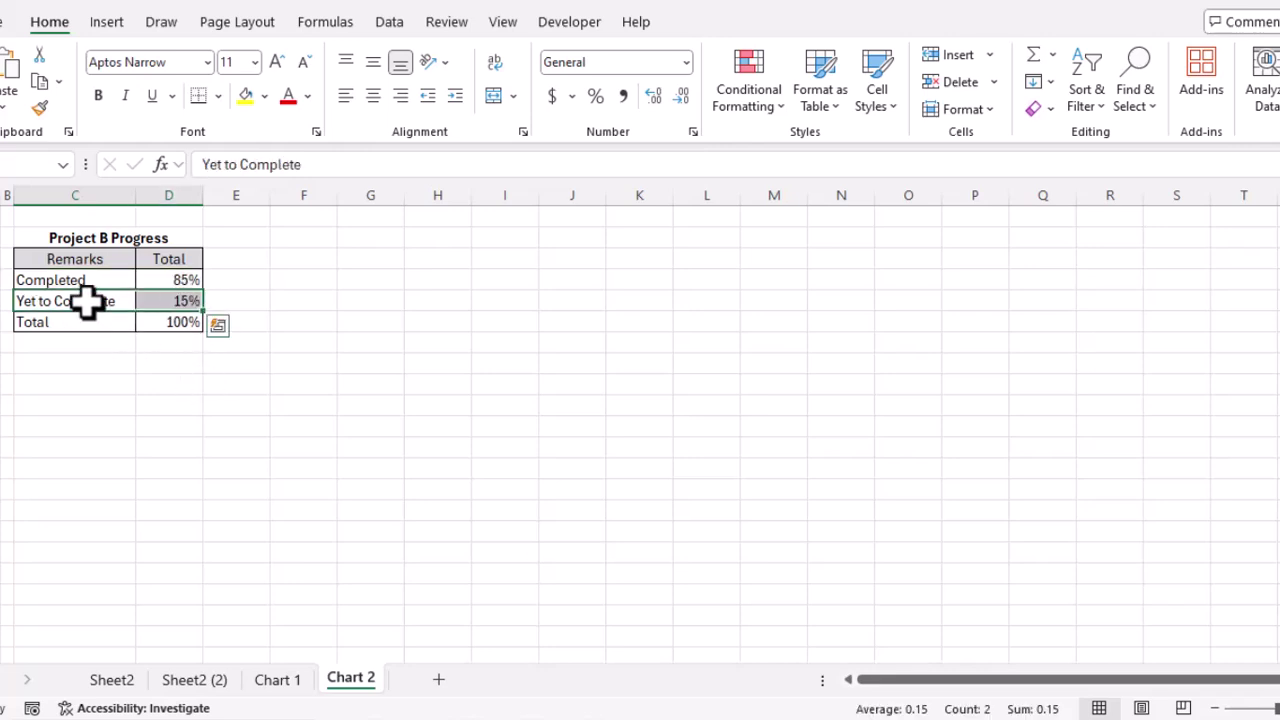
{"action": "left_click_drag", "start_coordinate": [80, 324], "coordinate": [157, 326]}
{"action": "left_click", "coordinate": [186, 410]}
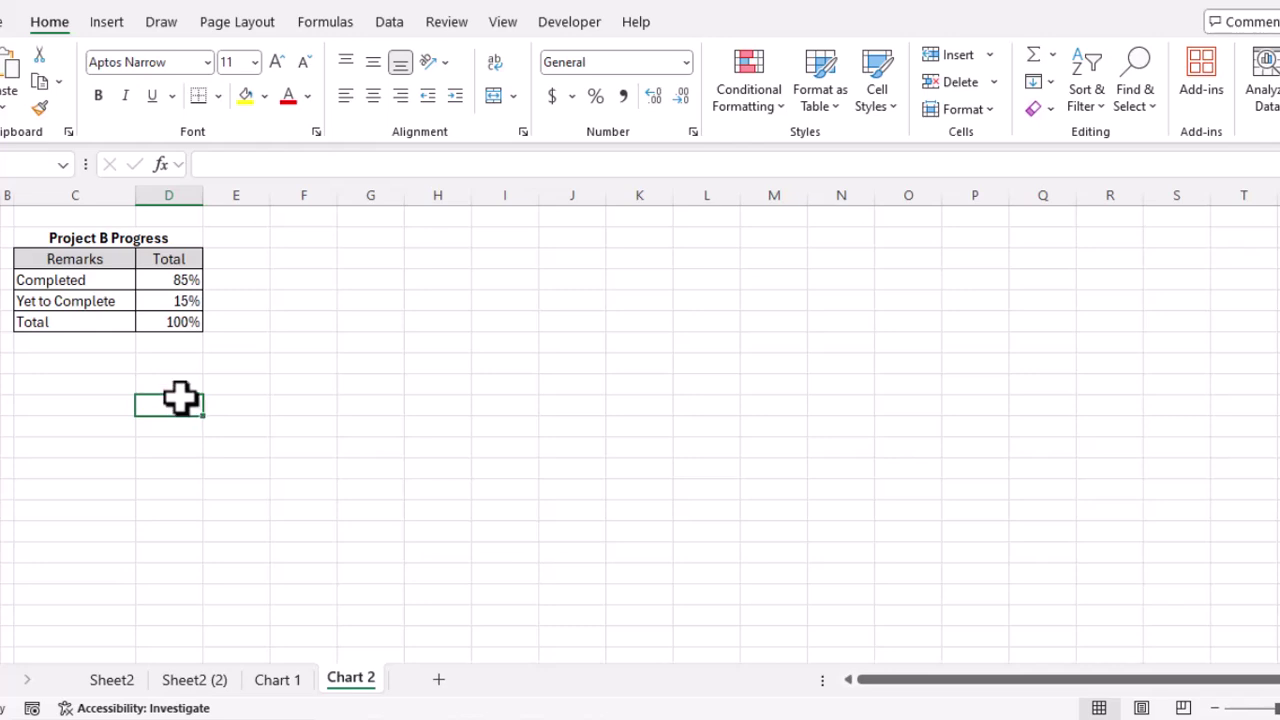
{"action": "left_click_drag", "start_coordinate": [88, 280], "coordinate": [174, 314]}
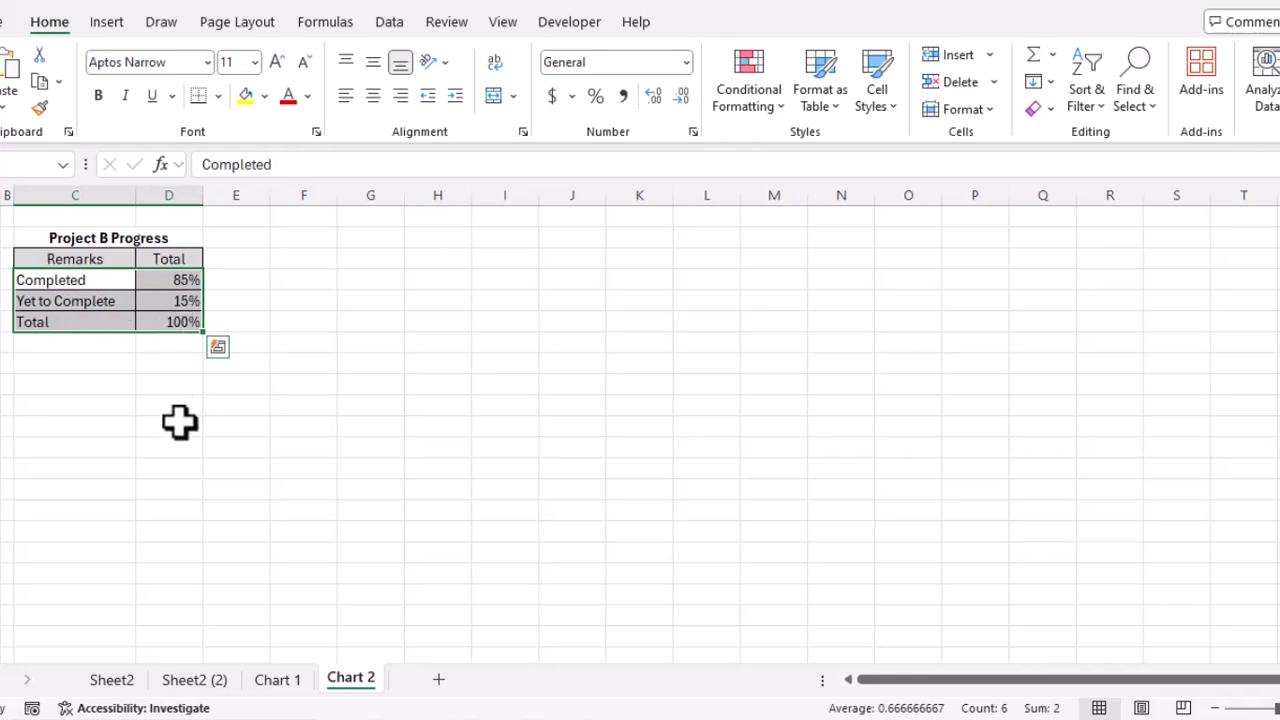
Step: Insert a chart from the data with Alt+F1, change it to Doughnut, then return to Chart 1
{"action": "key", "text": "alt+F1"}
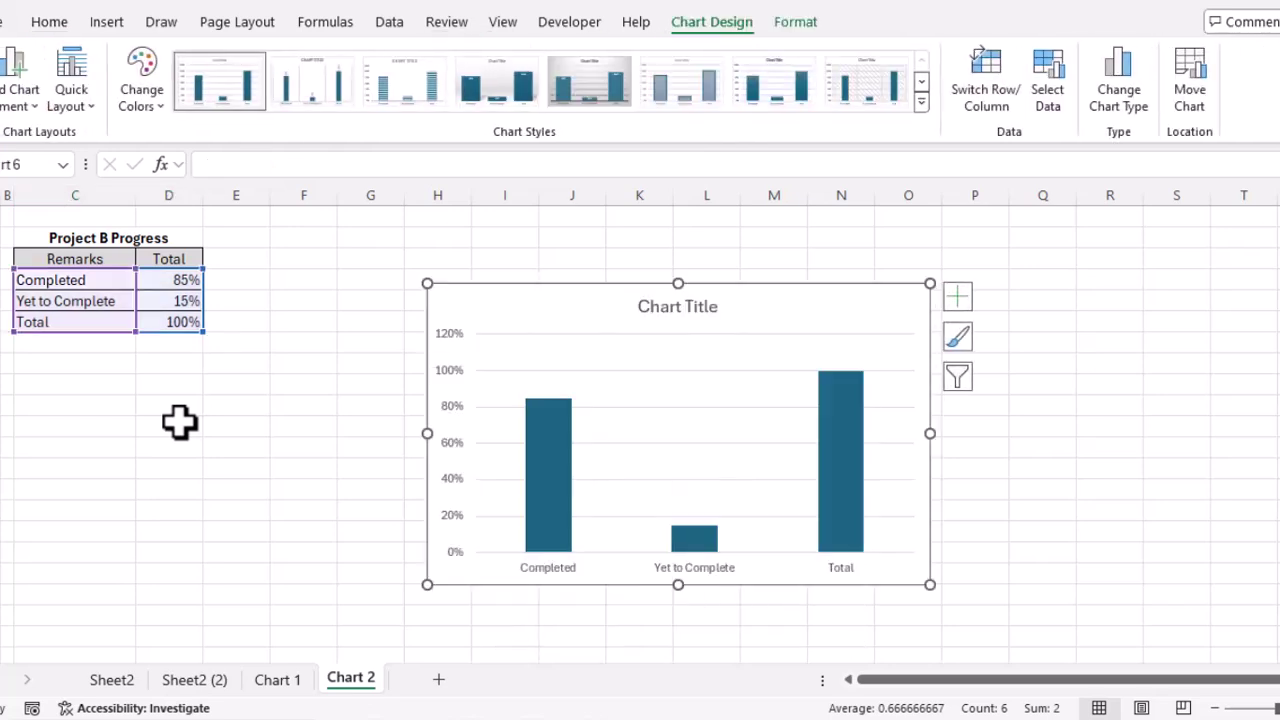
{"action": "left_click_drag", "start_coordinate": [561, 306], "coordinate": [517, 264]}
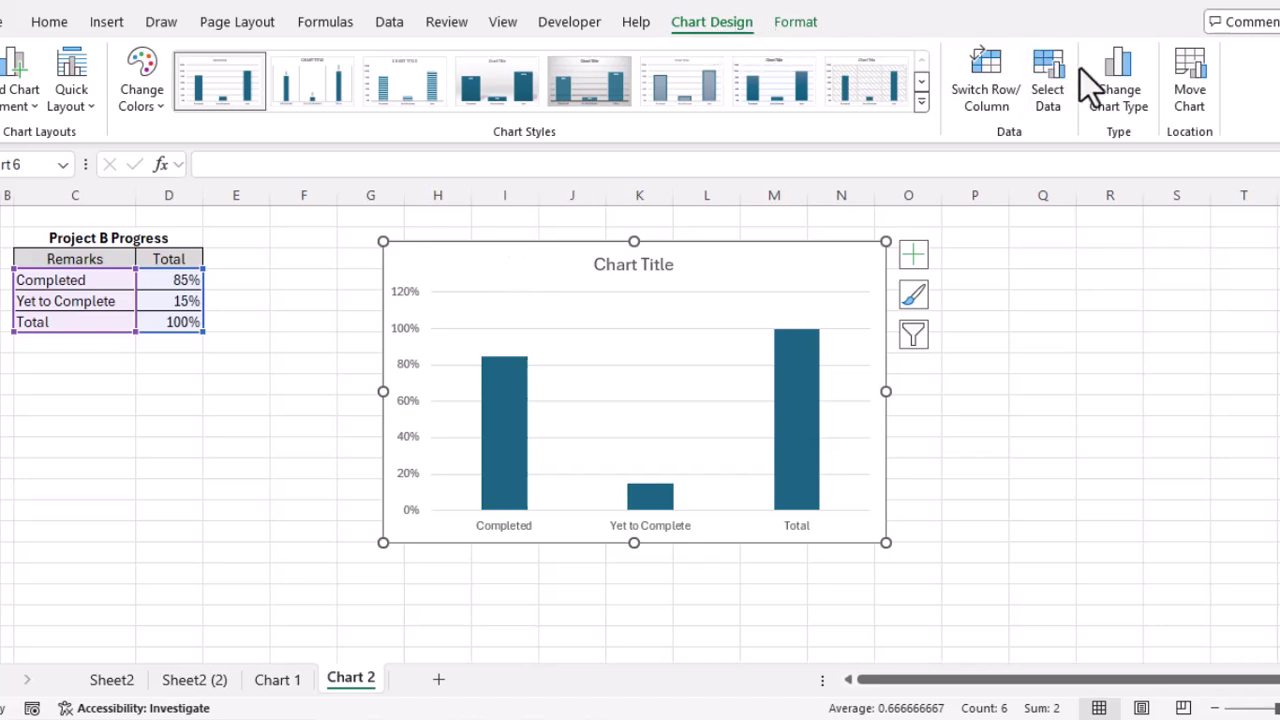
{"action": "left_click", "coordinate": [1123, 66]}
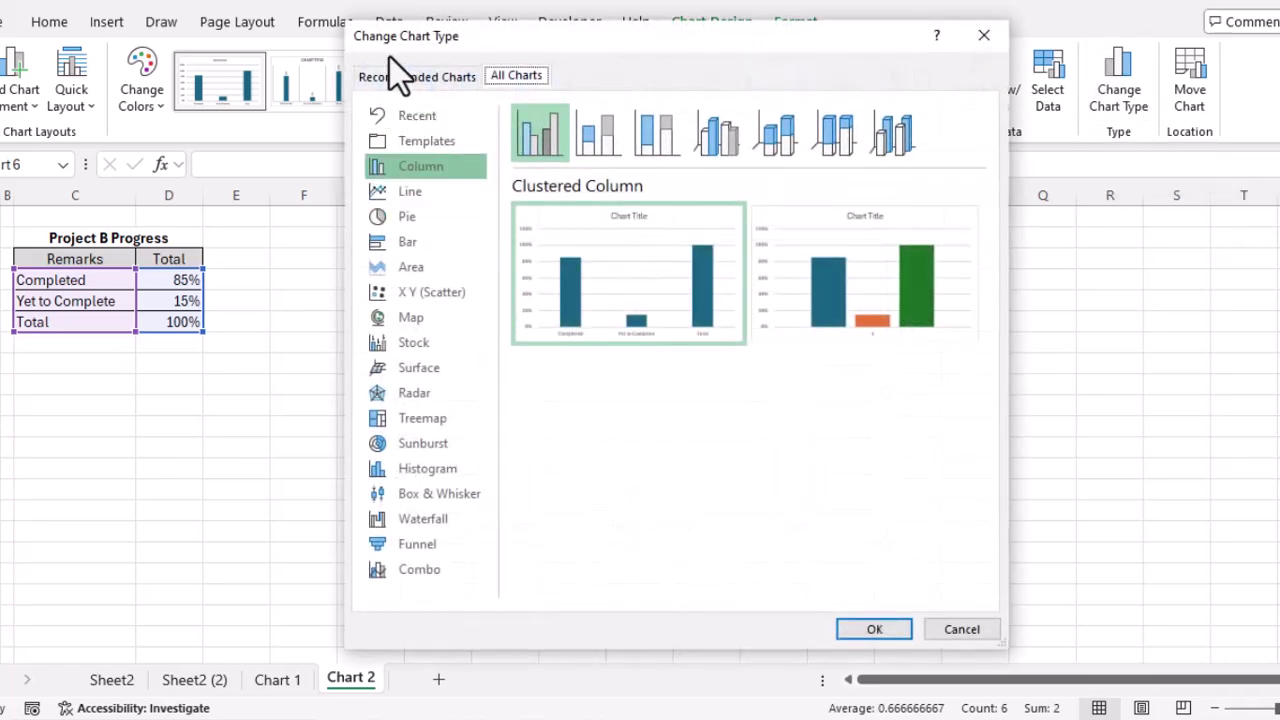
{"action": "left_click", "coordinate": [439, 219]}
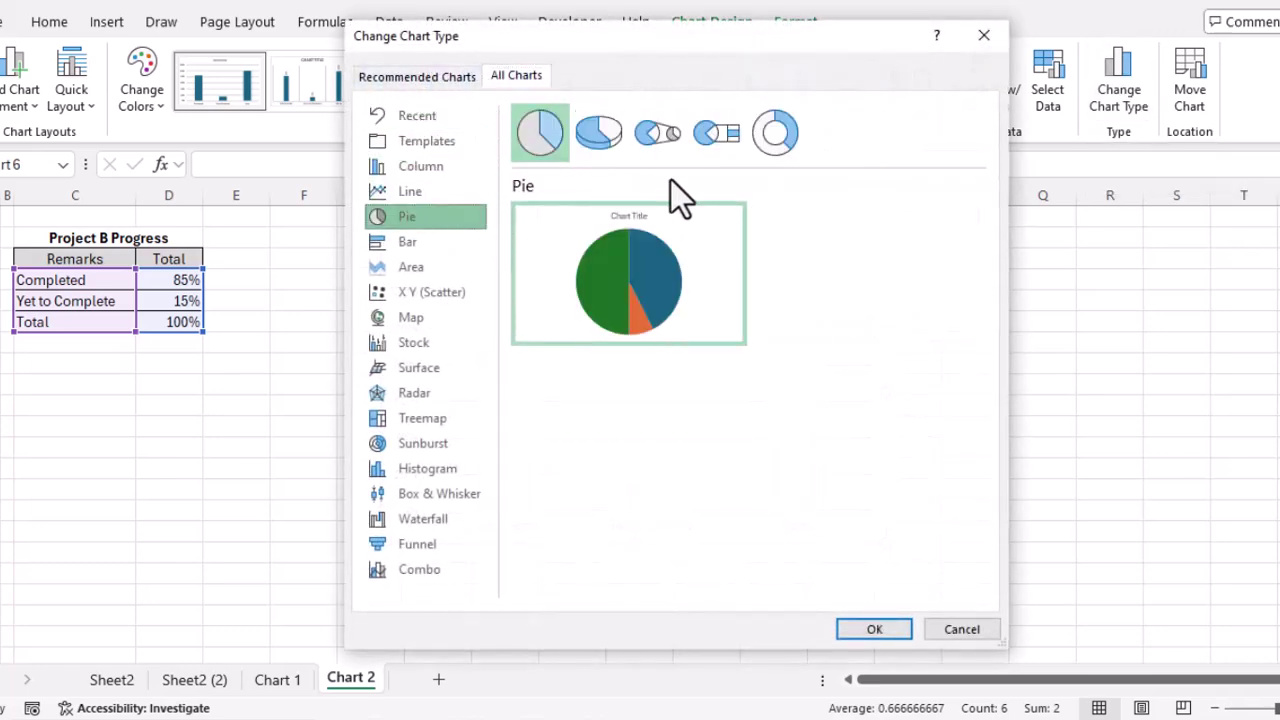
{"action": "left_click", "coordinate": [780, 140]}
{"action": "left_click", "coordinate": [874, 629]}
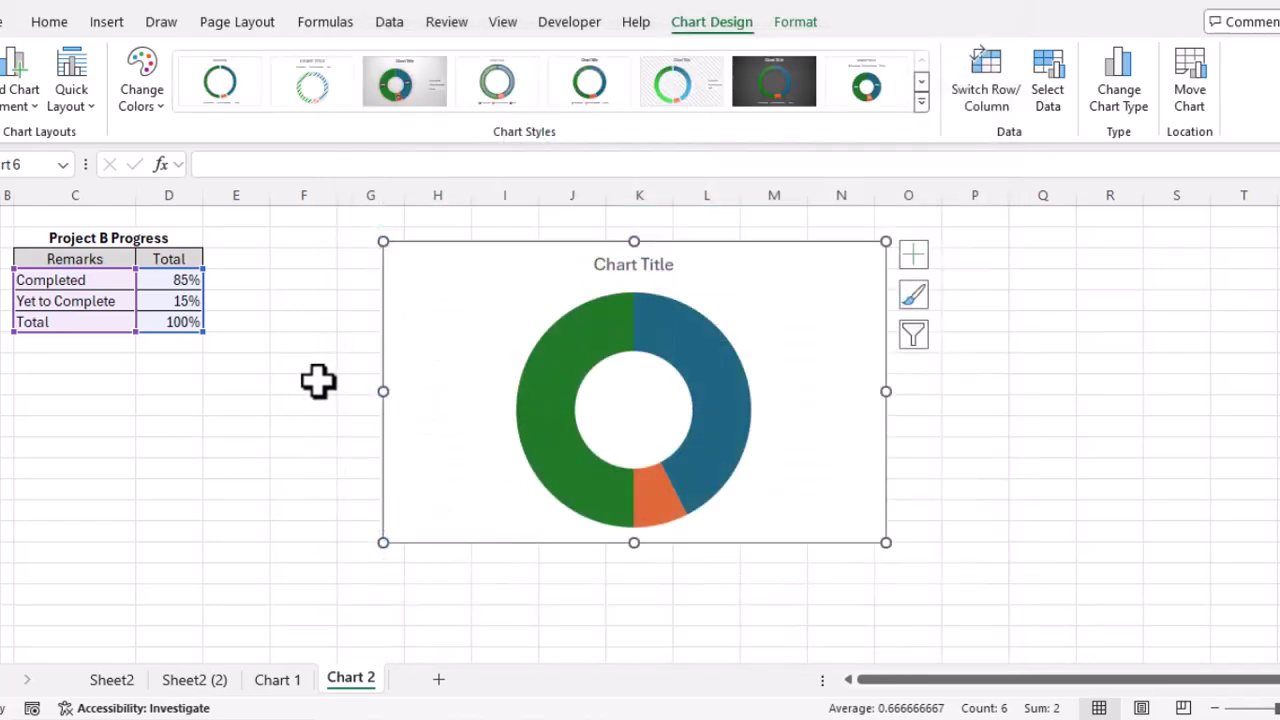
{"action": "left_click", "coordinate": [278, 680]}
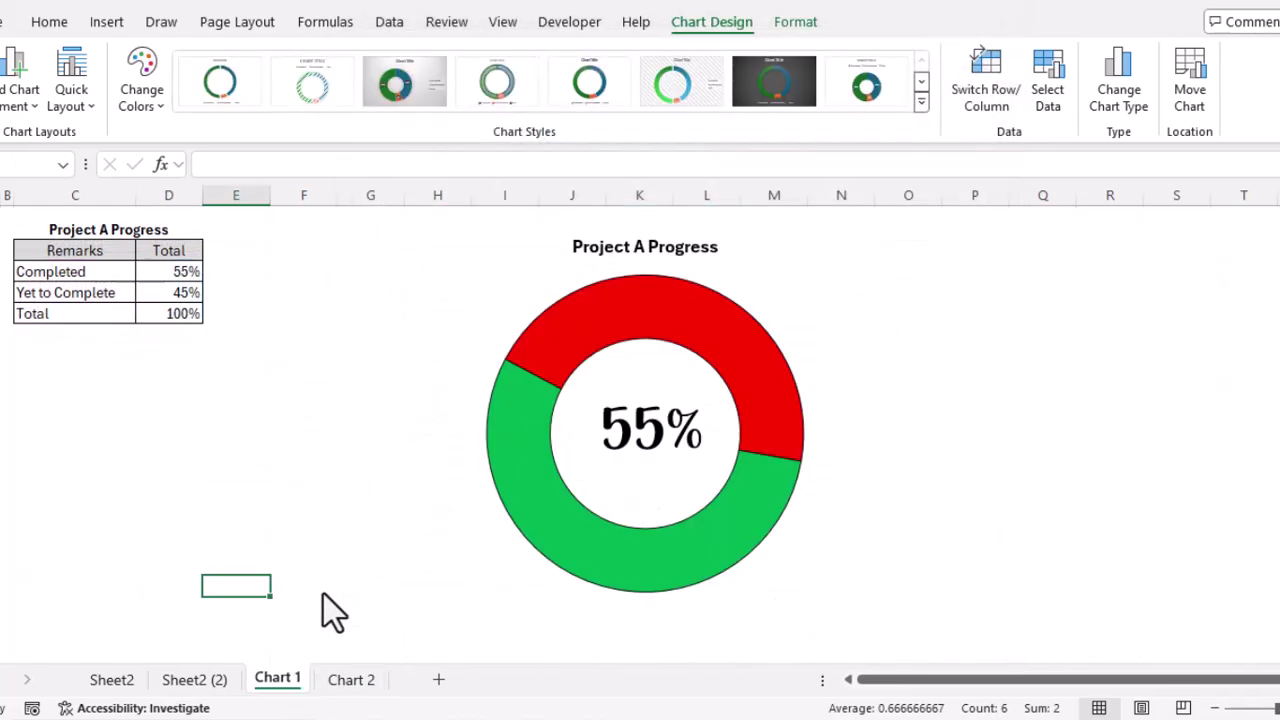
Step: Back on Chart 2, hide the sheet gridlines
{"action": "left_click", "coordinate": [365, 683]}
{"action": "key", "text": "Escape"}
{"action": "left_click", "coordinate": [503, 21]}
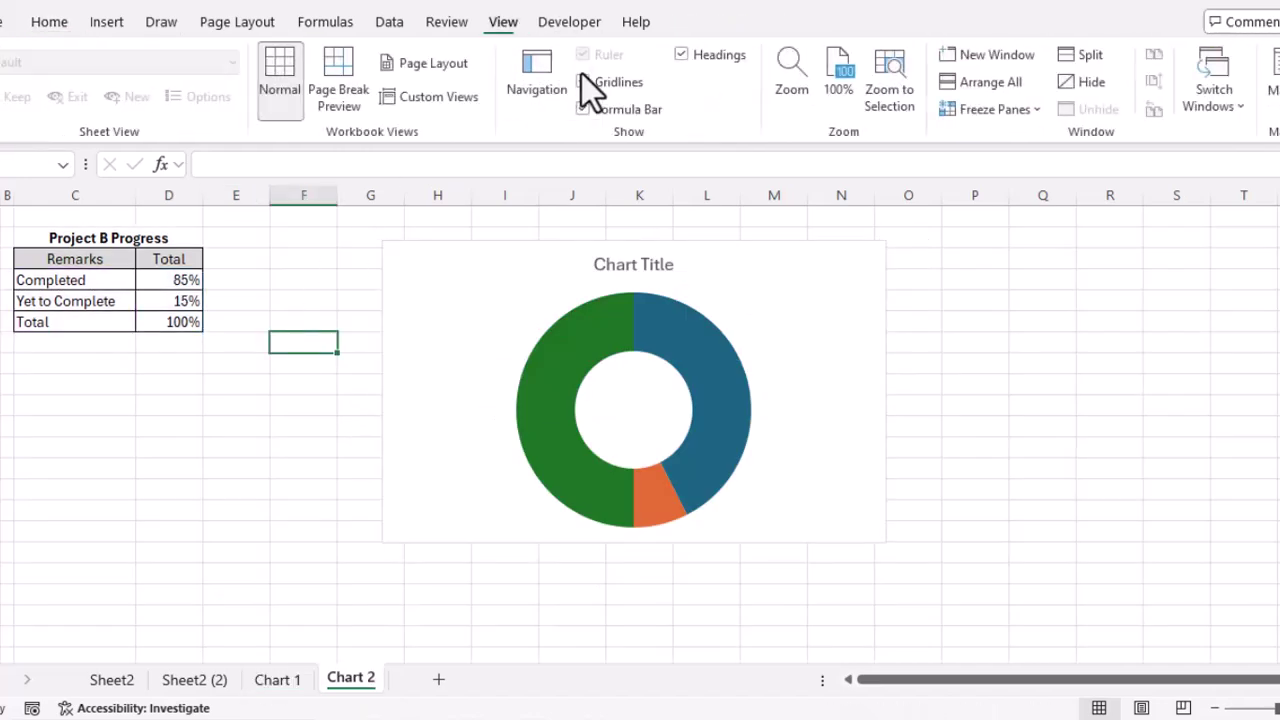
{"action": "left_click", "coordinate": [586, 82]}
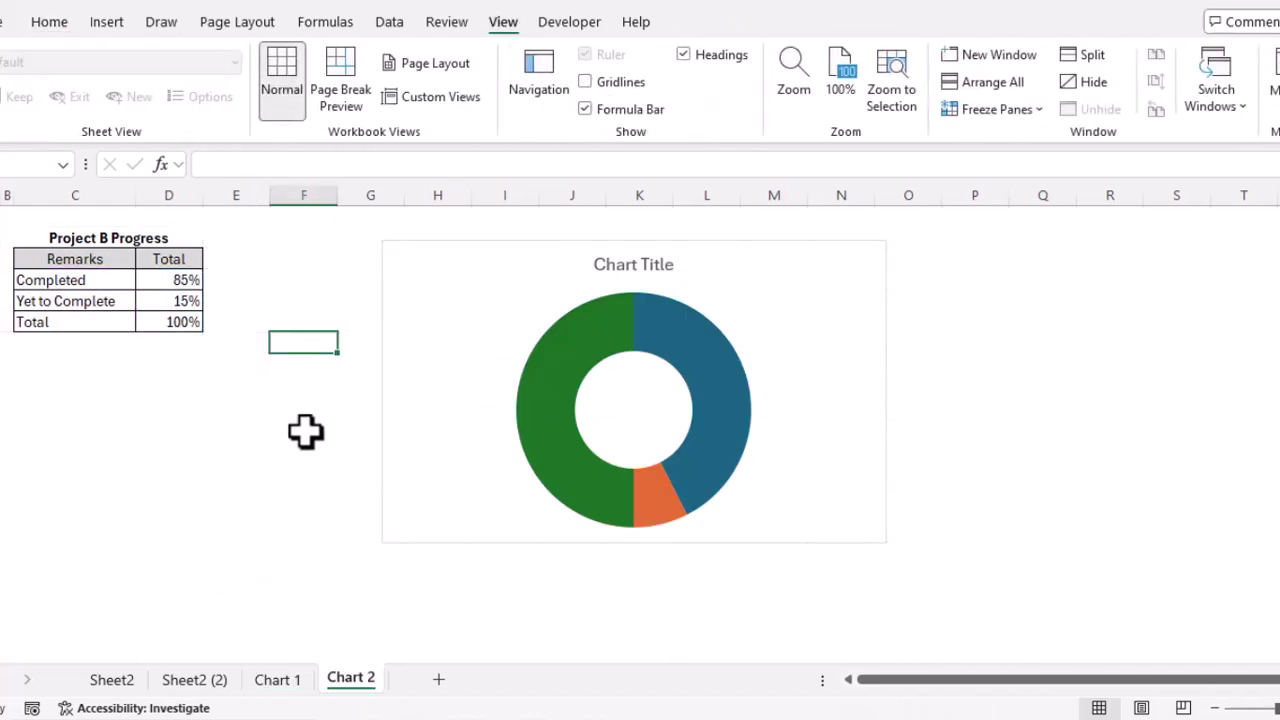
Step: Remove the Project B chart's border and enlarge the chart
{"action": "left_click", "coordinate": [424, 322]}
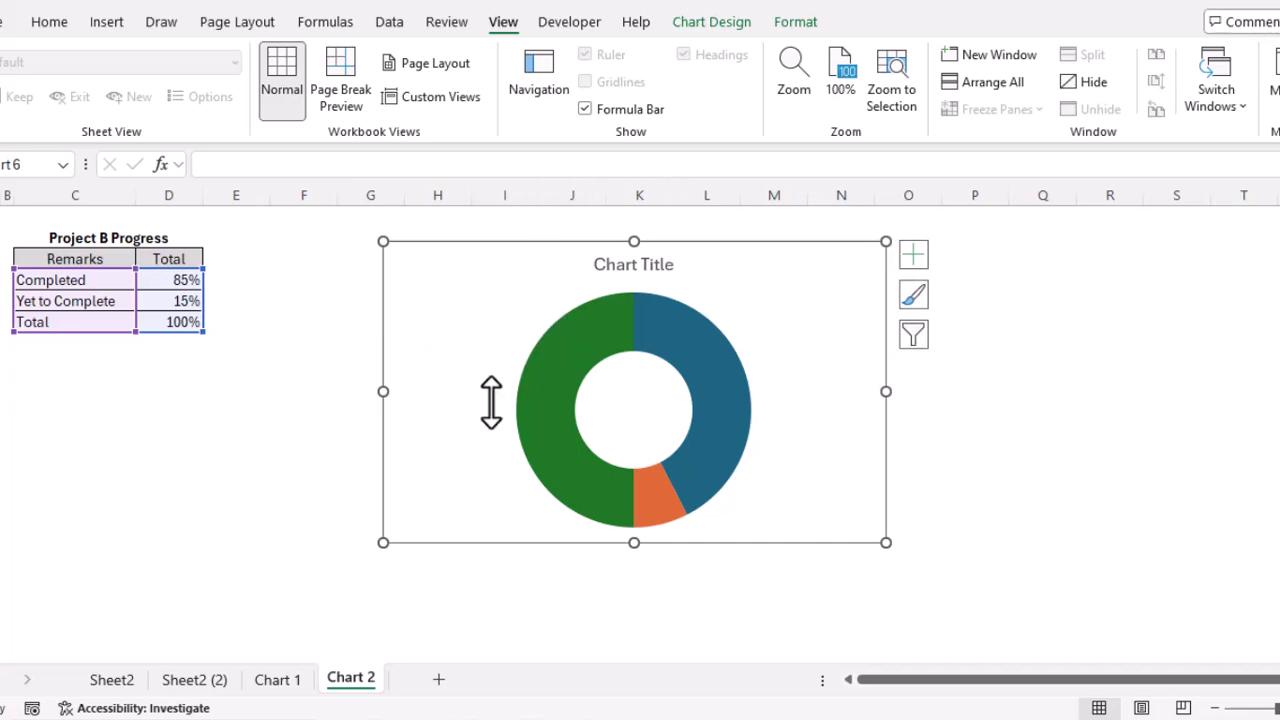
{"action": "left_click", "coordinate": [781, 28]}
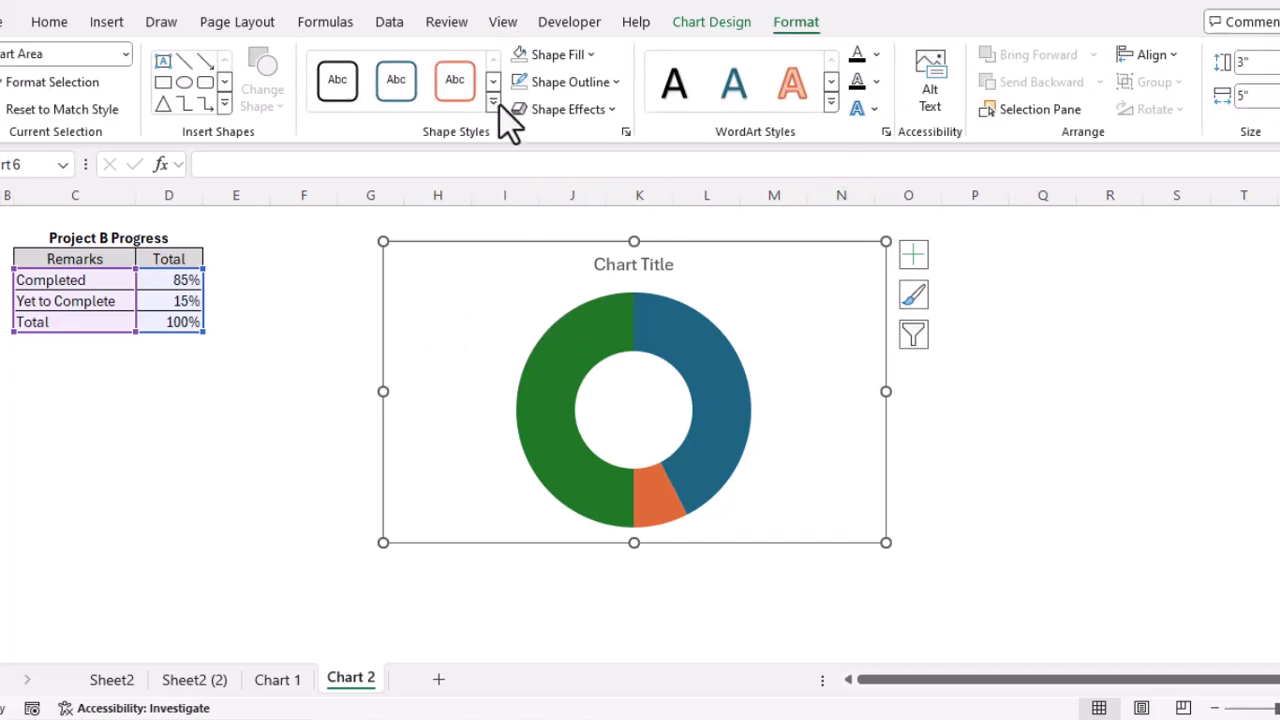
{"action": "left_click", "coordinate": [589, 82]}
{"action": "left_click", "coordinate": [564, 417]}
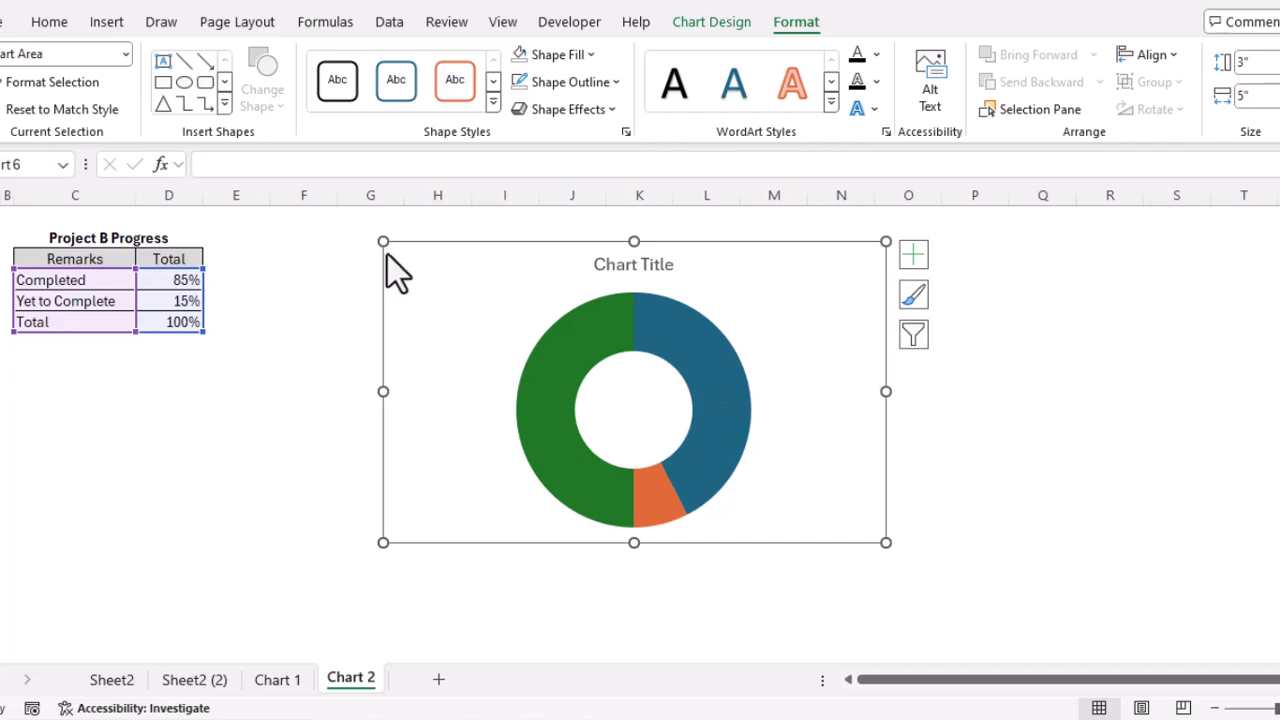
{"action": "left_click_drag", "start_coordinate": [383, 241], "coordinate": [363, 218]}
{"action": "left_click_drag", "start_coordinate": [883, 540], "coordinate": [948, 642]}
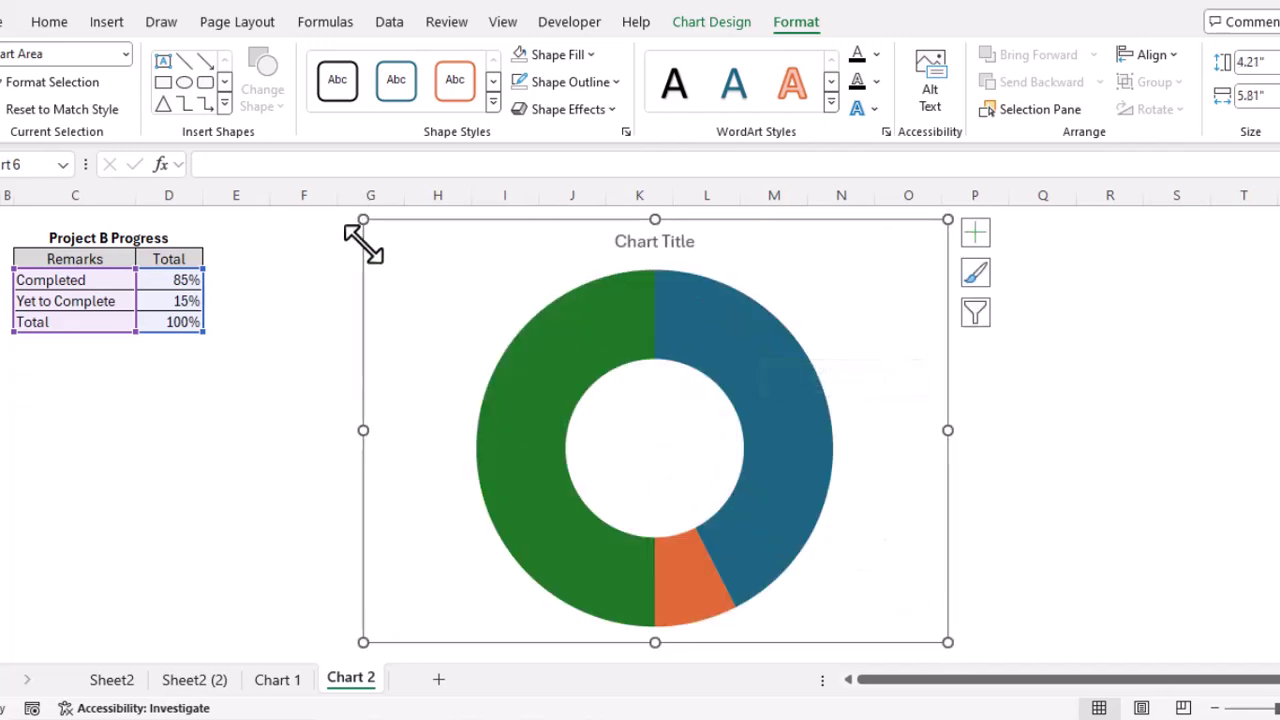
Step: Retitle the chart 'Project B Progress' and make the title bold
{"action": "left_click", "coordinate": [182, 246]}
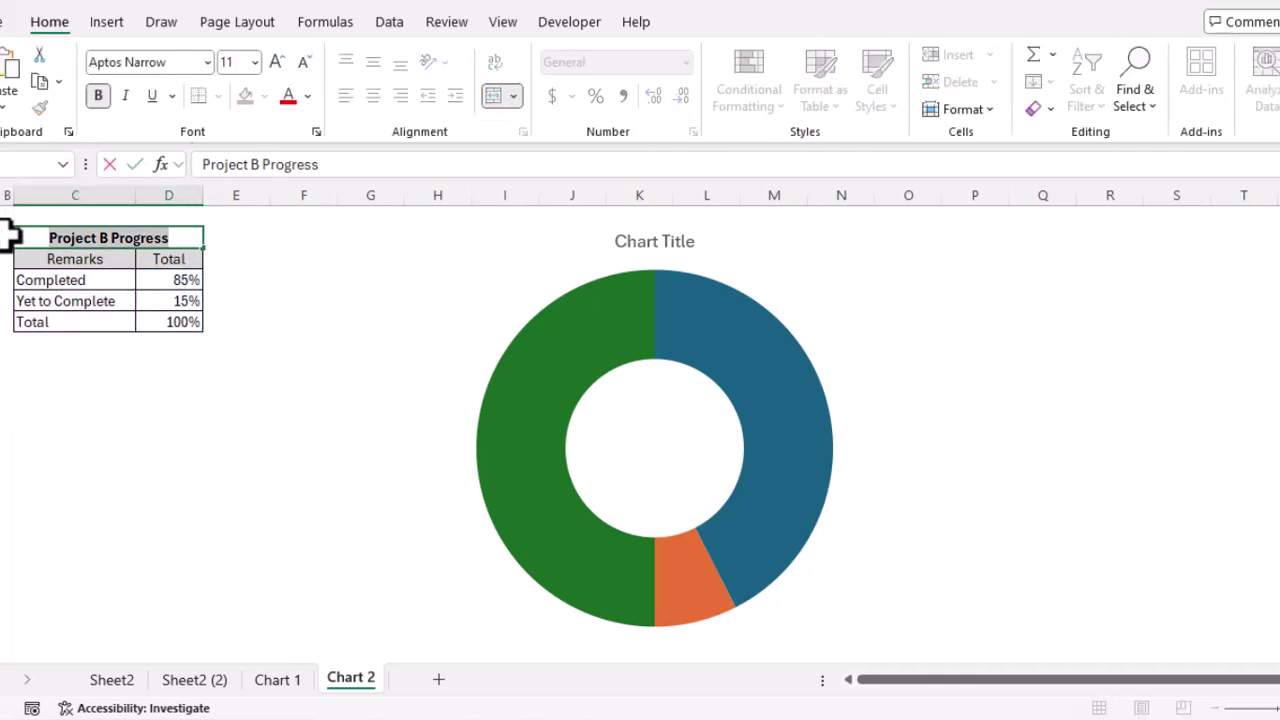
{"action": "left_click", "coordinate": [236, 240]}
{"action": "double_click", "coordinate": [691, 240]}
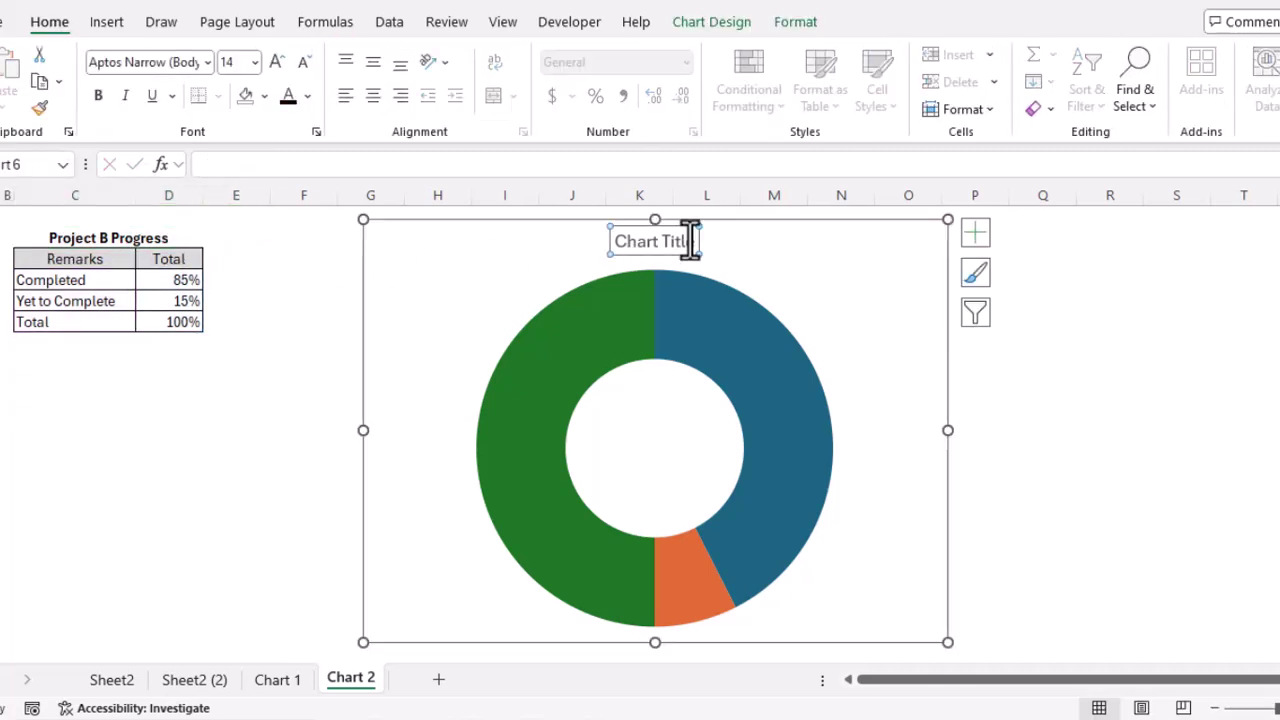
{"action": "triple_click", "coordinate": [672, 244]}
{"action": "type", "text": "Project B Progress"}
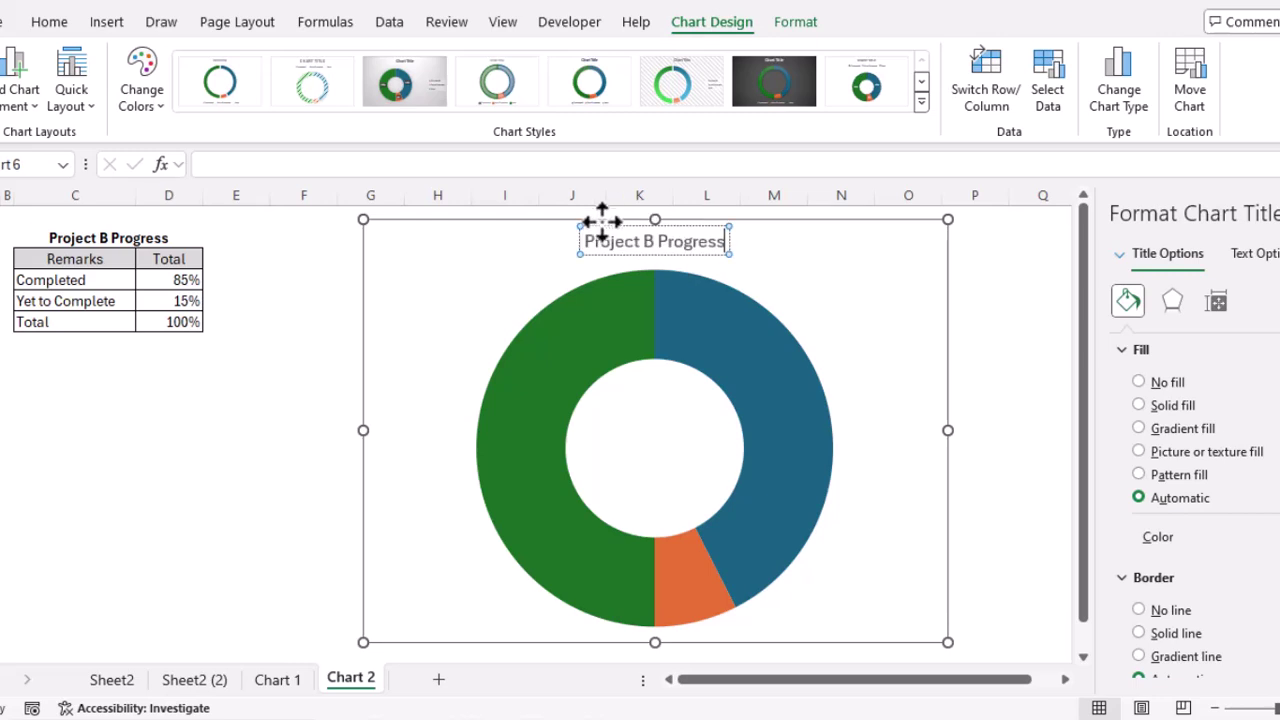
{"action": "left_click", "coordinate": [634, 228]}
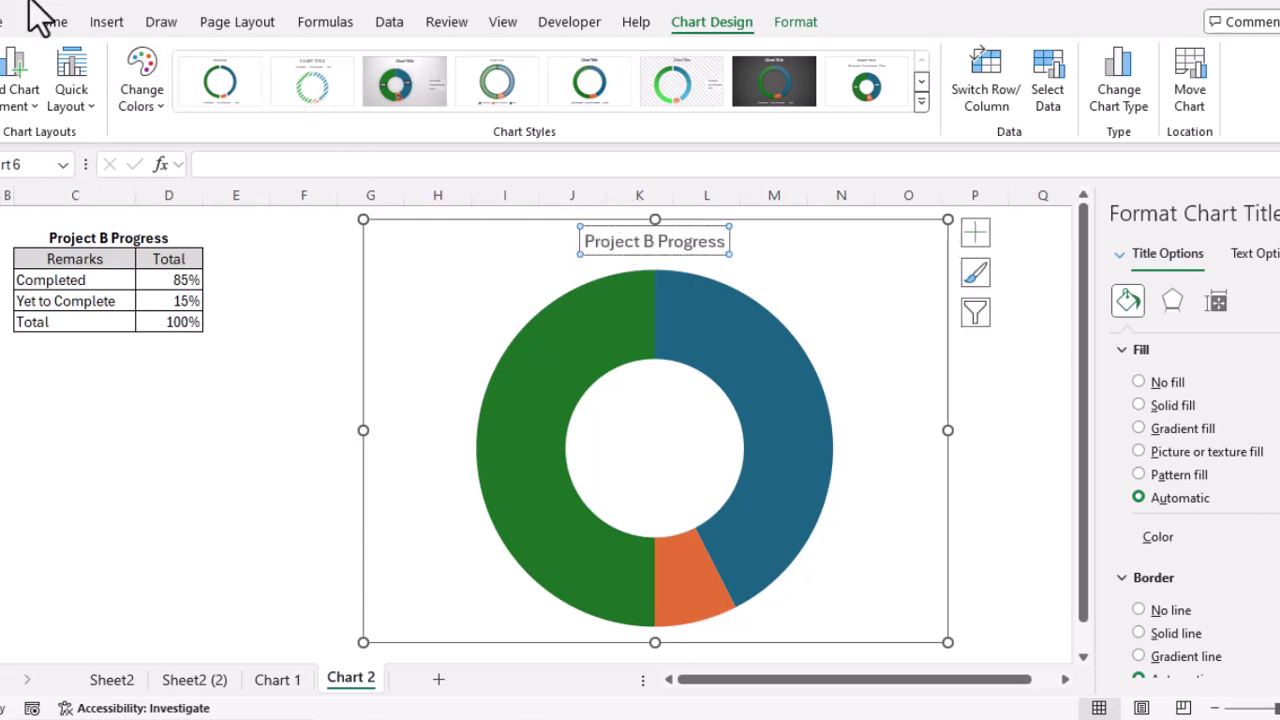
{"action": "left_click", "coordinate": [49, 22]}
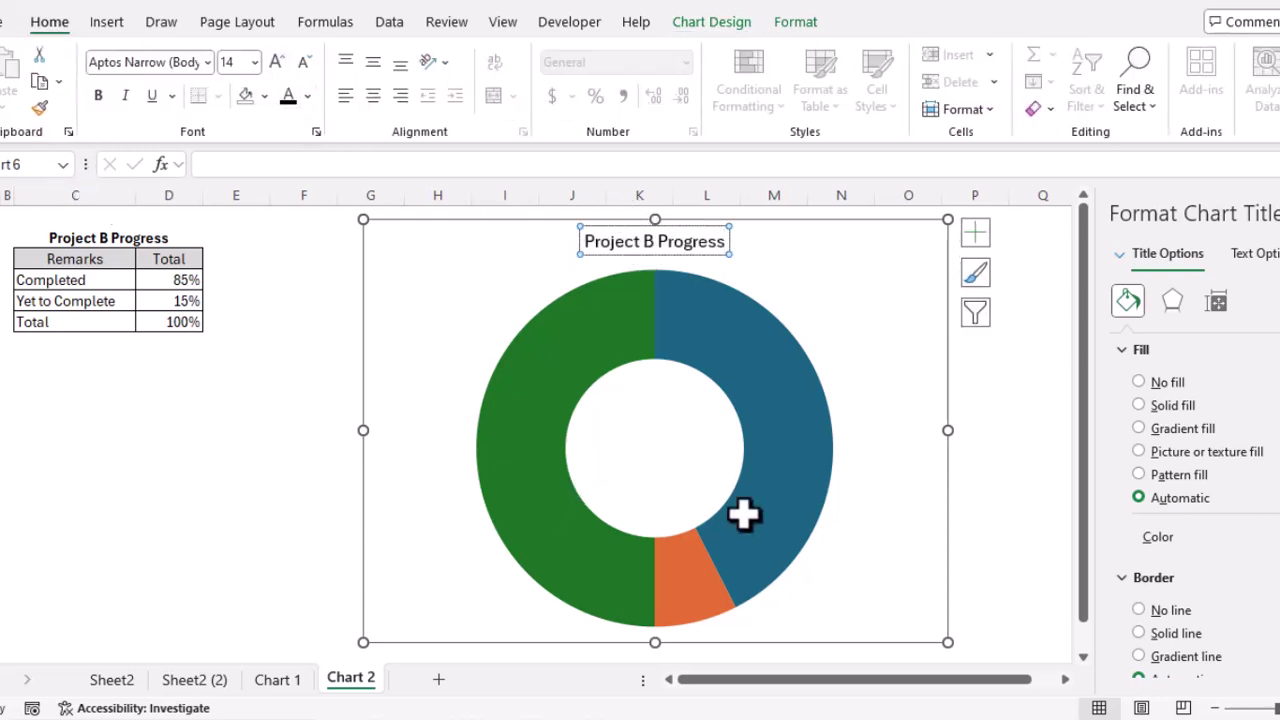
{"action": "left_click", "coordinate": [948, 413]}
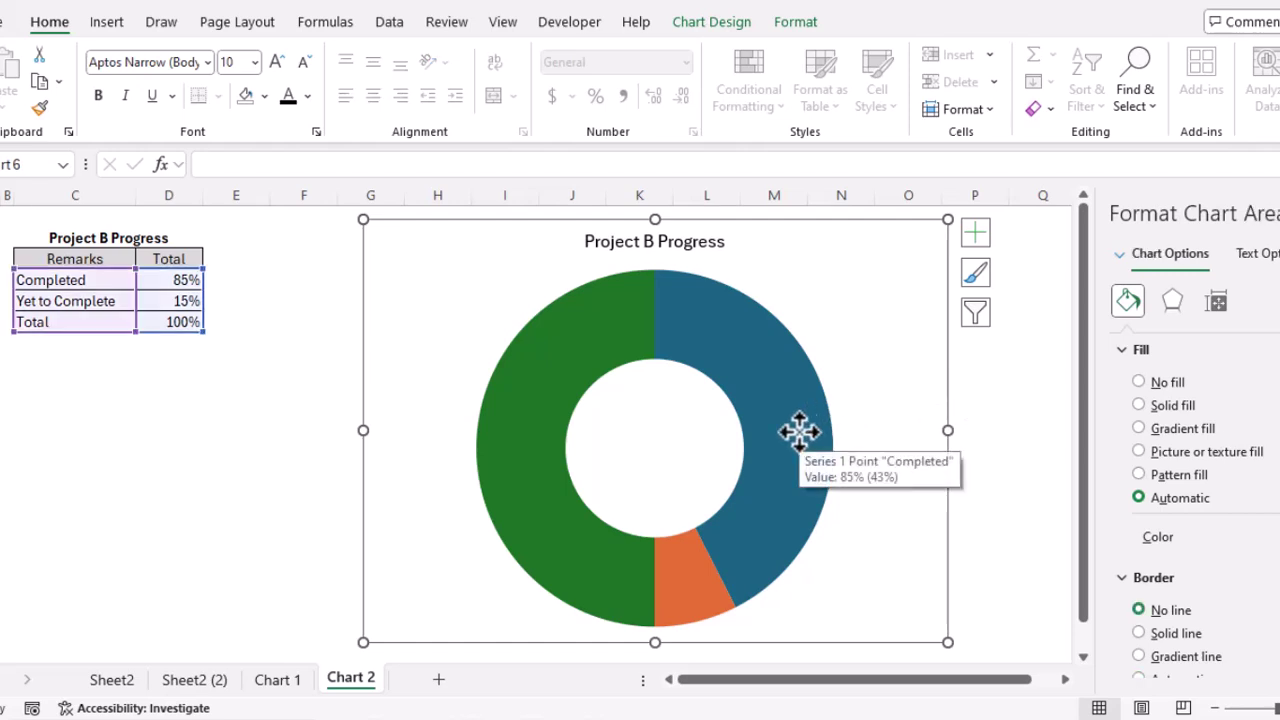
Step: Set the doughnut's Angle of first slice to 270°
{"action": "left_click", "coordinate": [800, 432]}
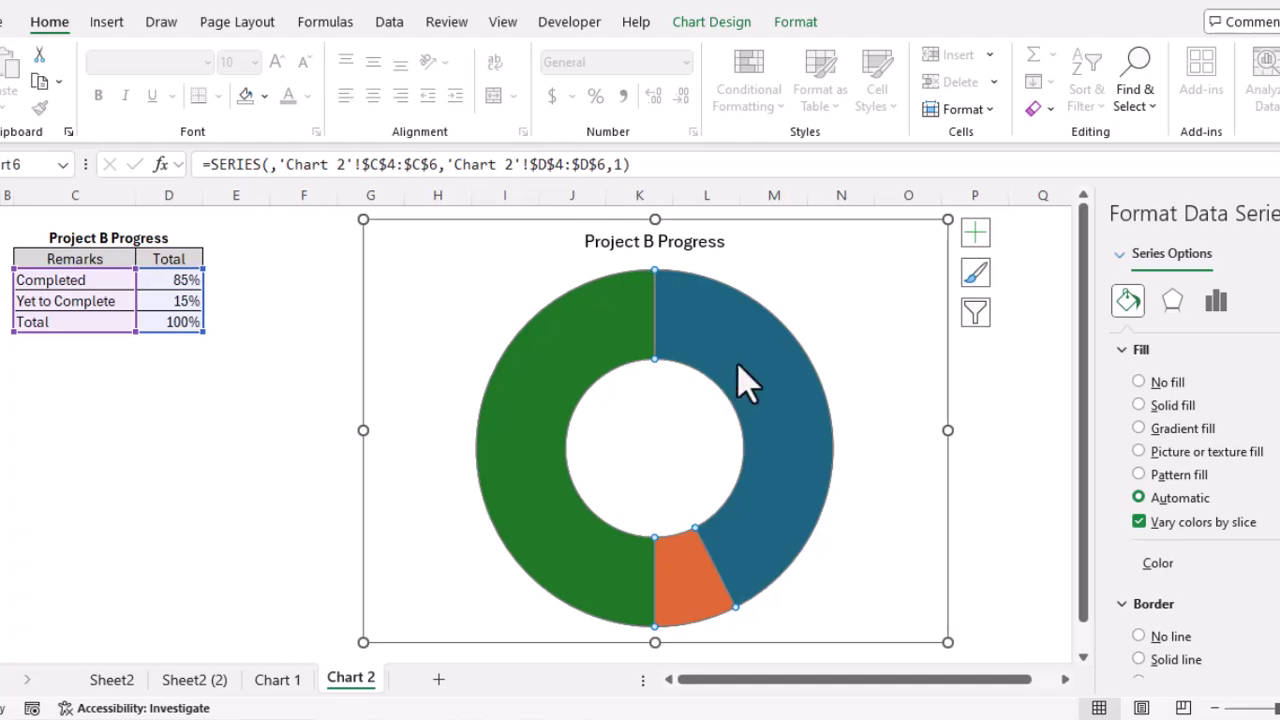
{"action": "left_click", "coordinate": [737, 360]}
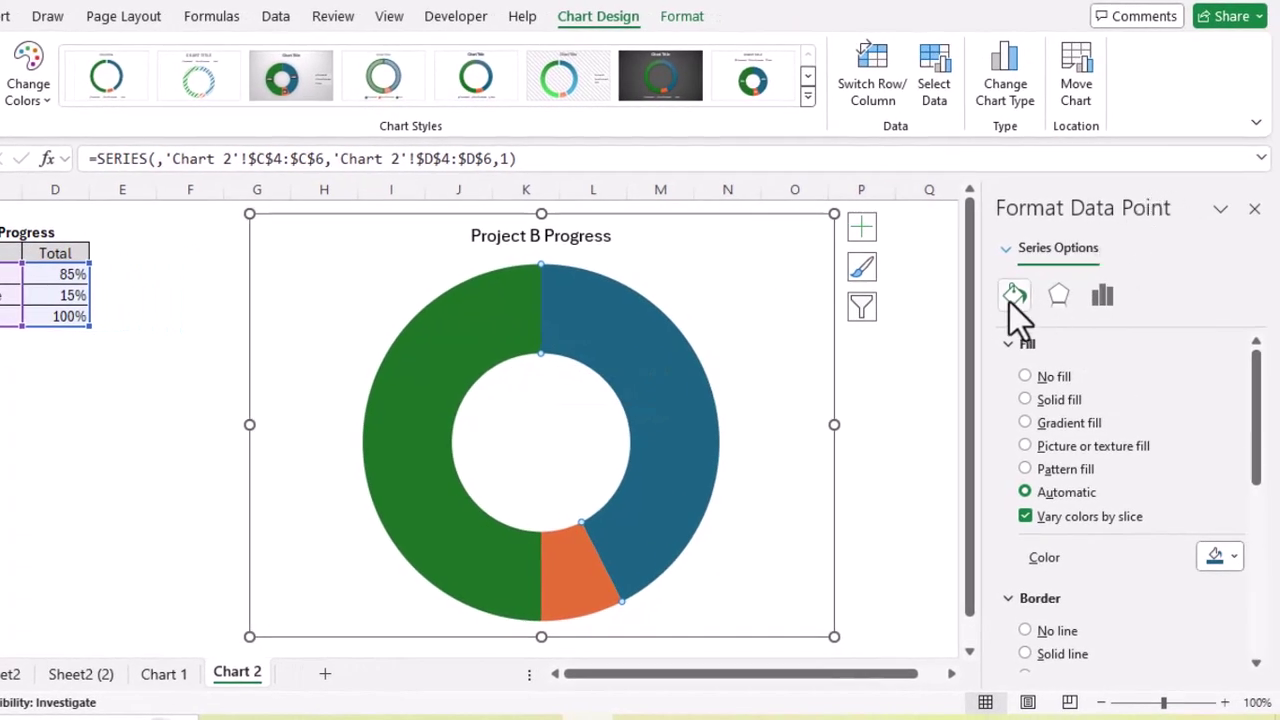
{"action": "left_click", "coordinate": [1100, 296]}
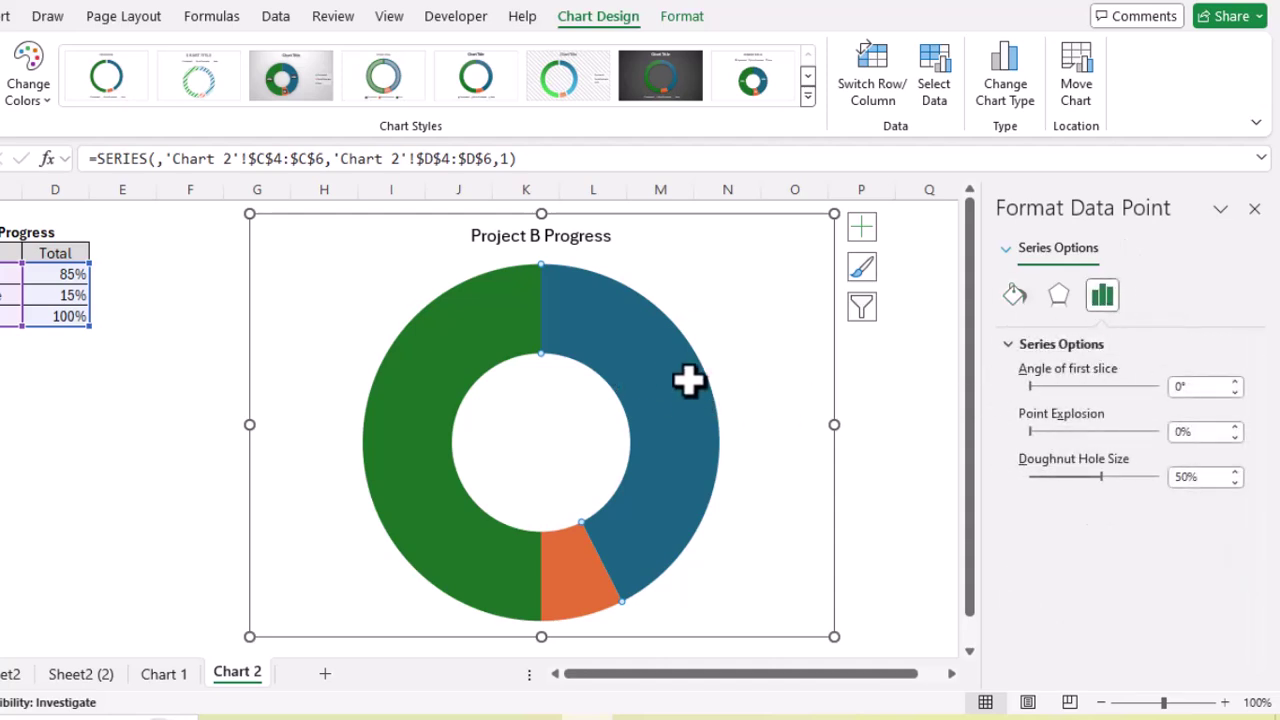
{"action": "double_click", "coordinate": [1193, 388]}
{"action": "type", "text": "270"}
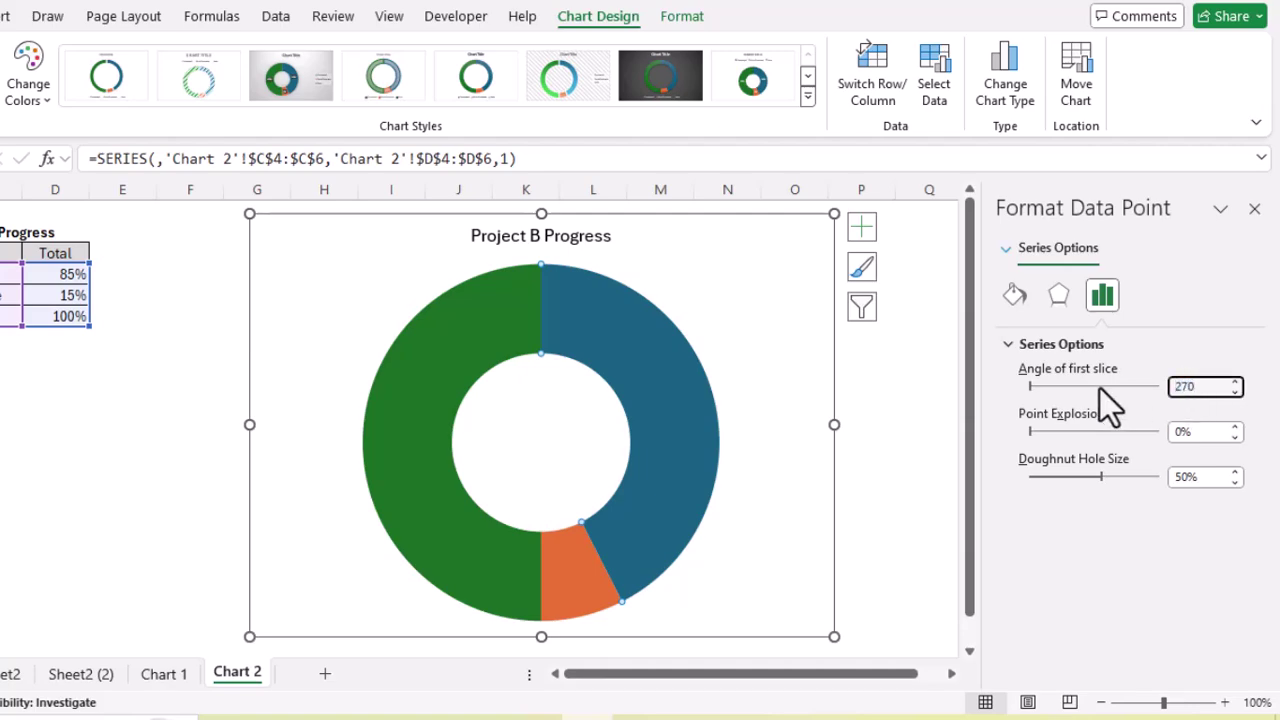
{"action": "key", "text": "Return"}
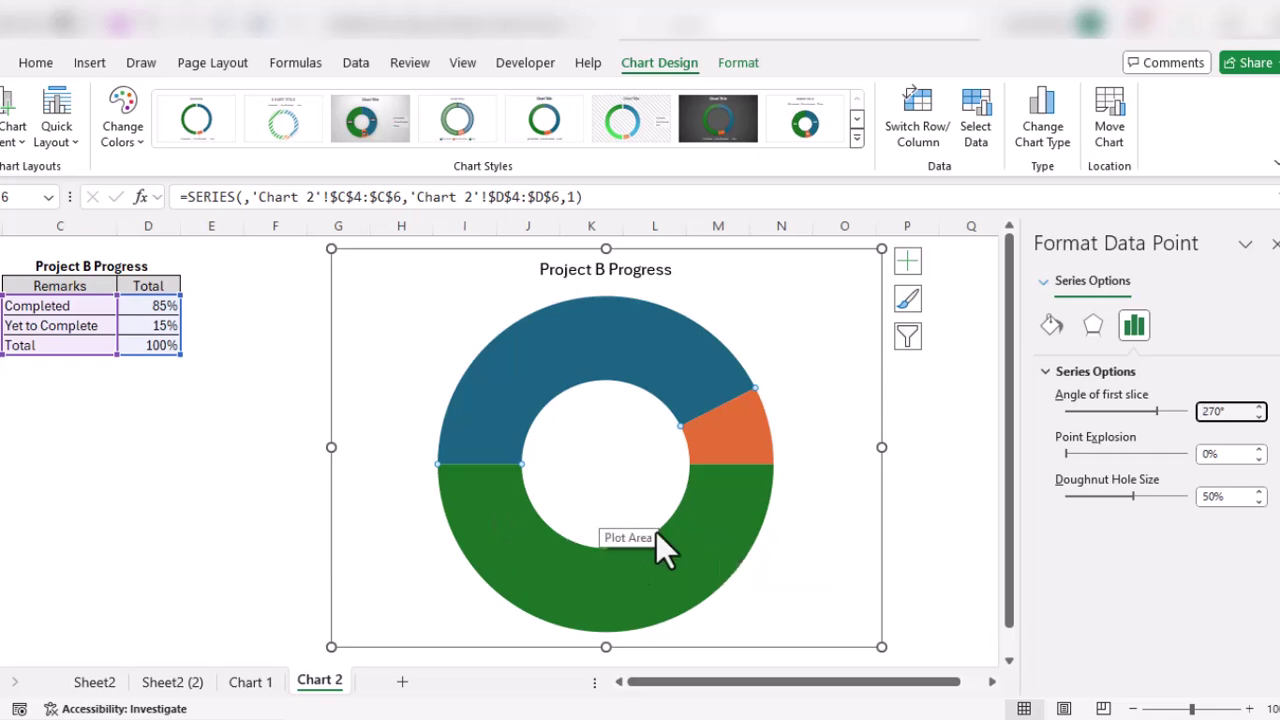
{"action": "left_click", "coordinate": [717, 533]}
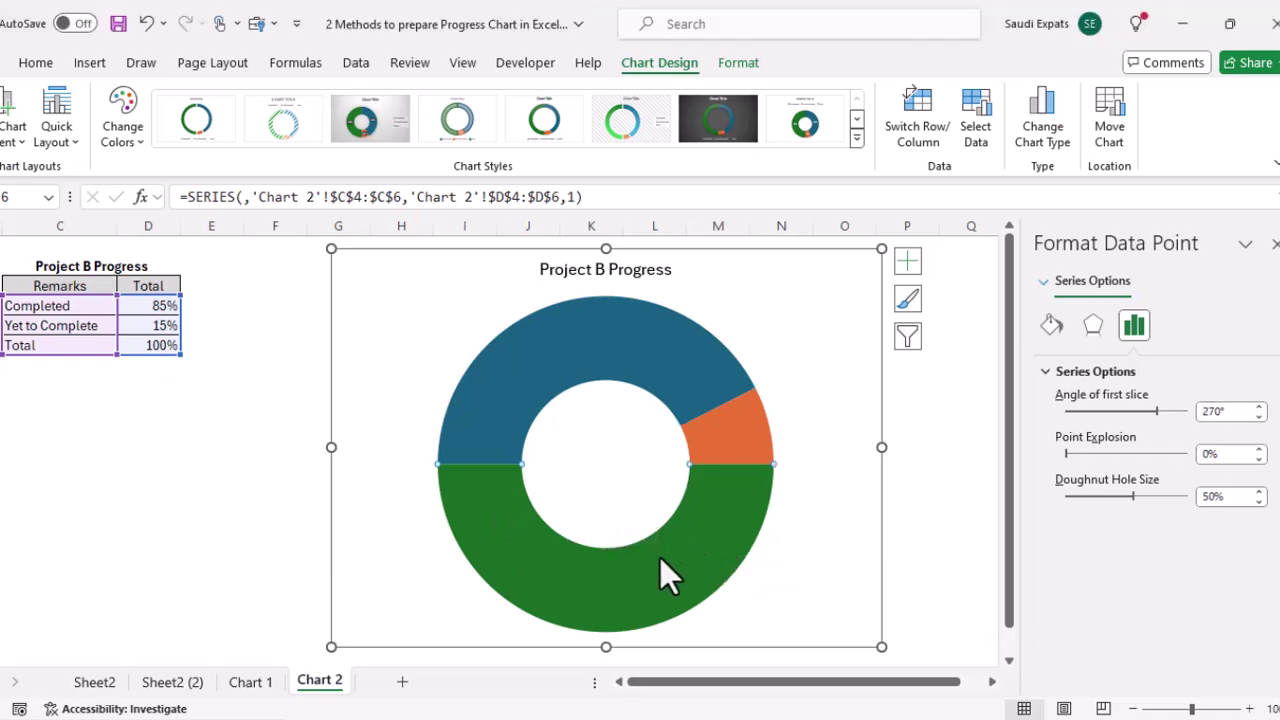
Step: Give the green Total slice No fill and No line
{"action": "left_click", "coordinate": [1052, 326]}
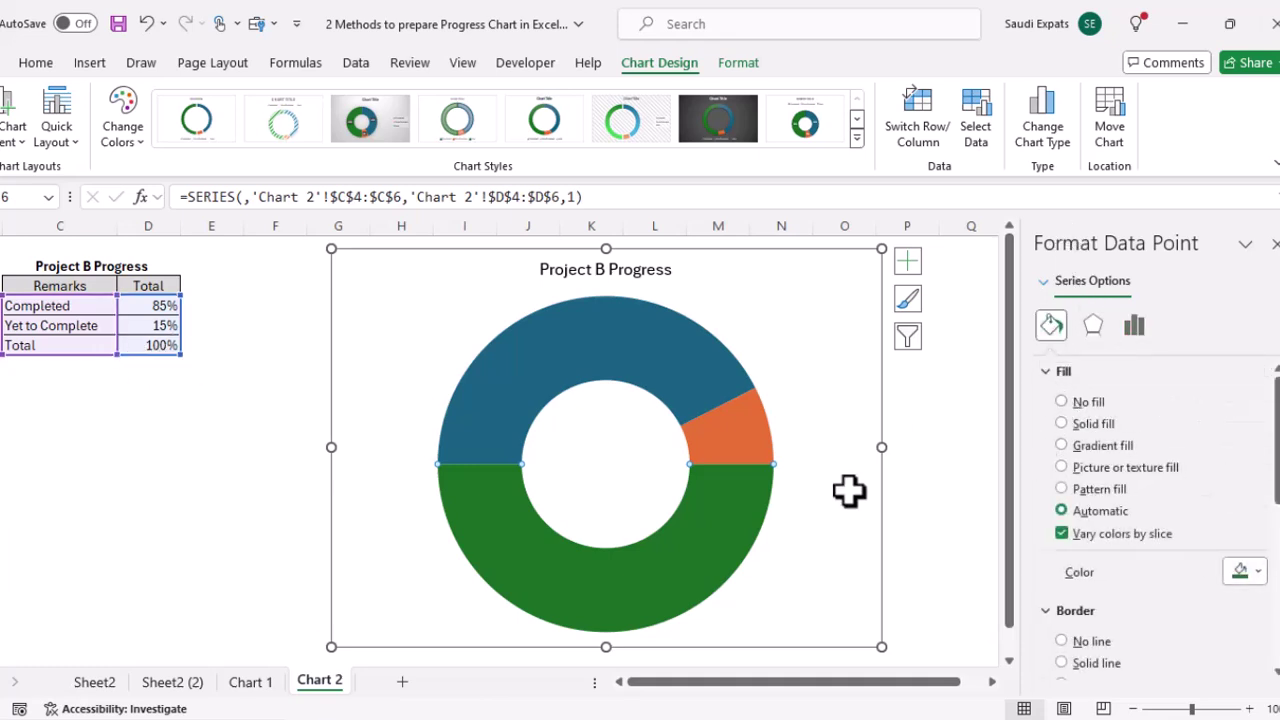
{"action": "left_click", "coordinate": [1062, 402]}
{"action": "scroll", "coordinate": [1119, 484], "scroll_direction": "down", "scroll_amount": 3}
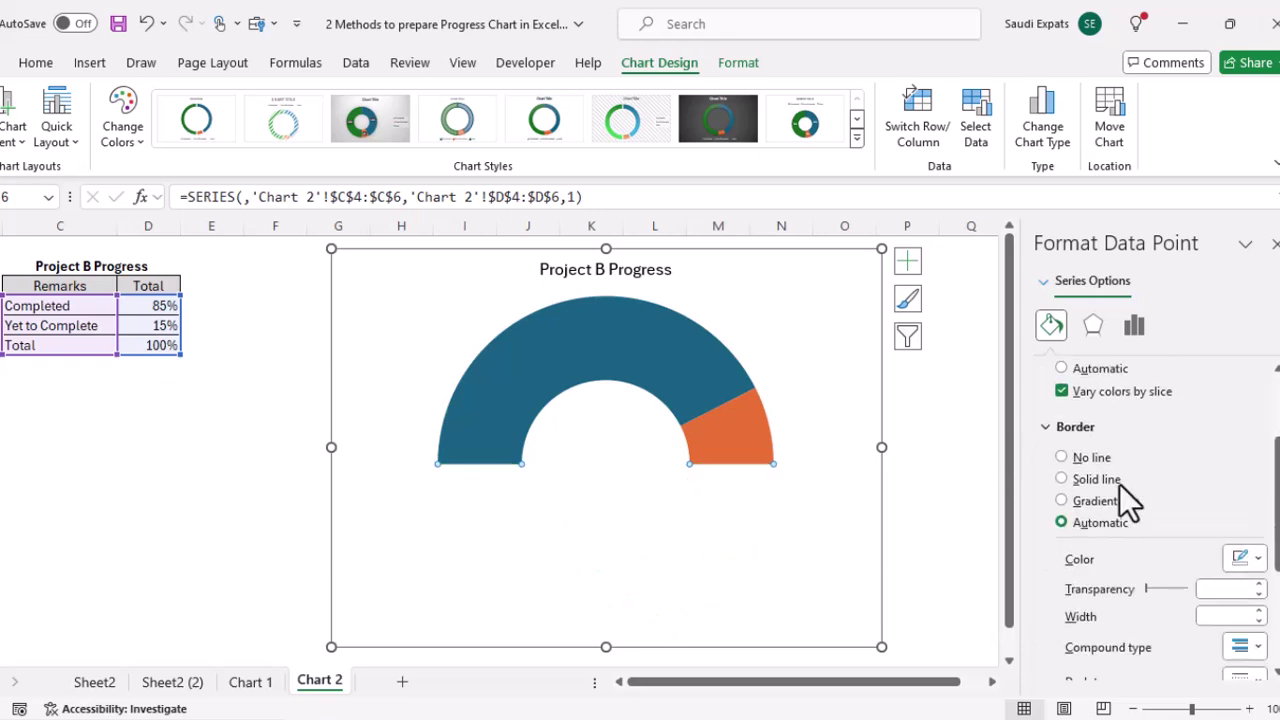
{"action": "left_click", "coordinate": [1062, 457]}
{"action": "left_click", "coordinate": [916, 500]}
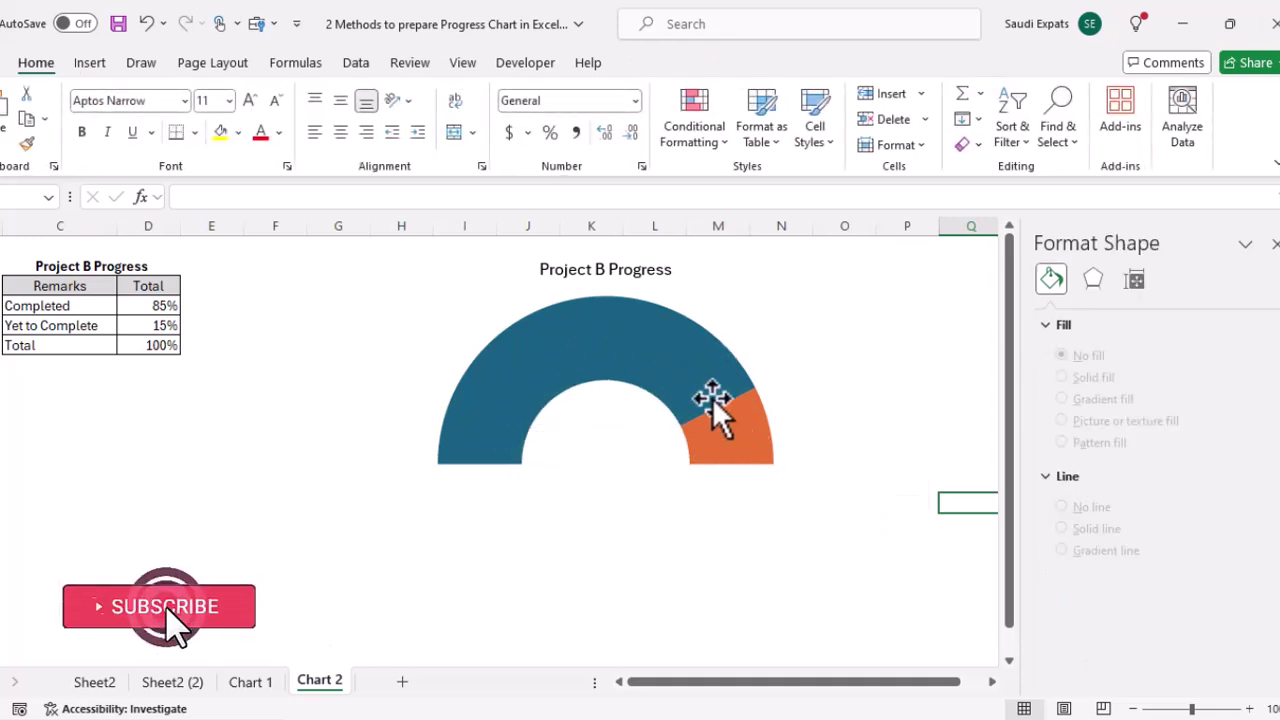
{"action": "left_click", "coordinate": [553, 372]}
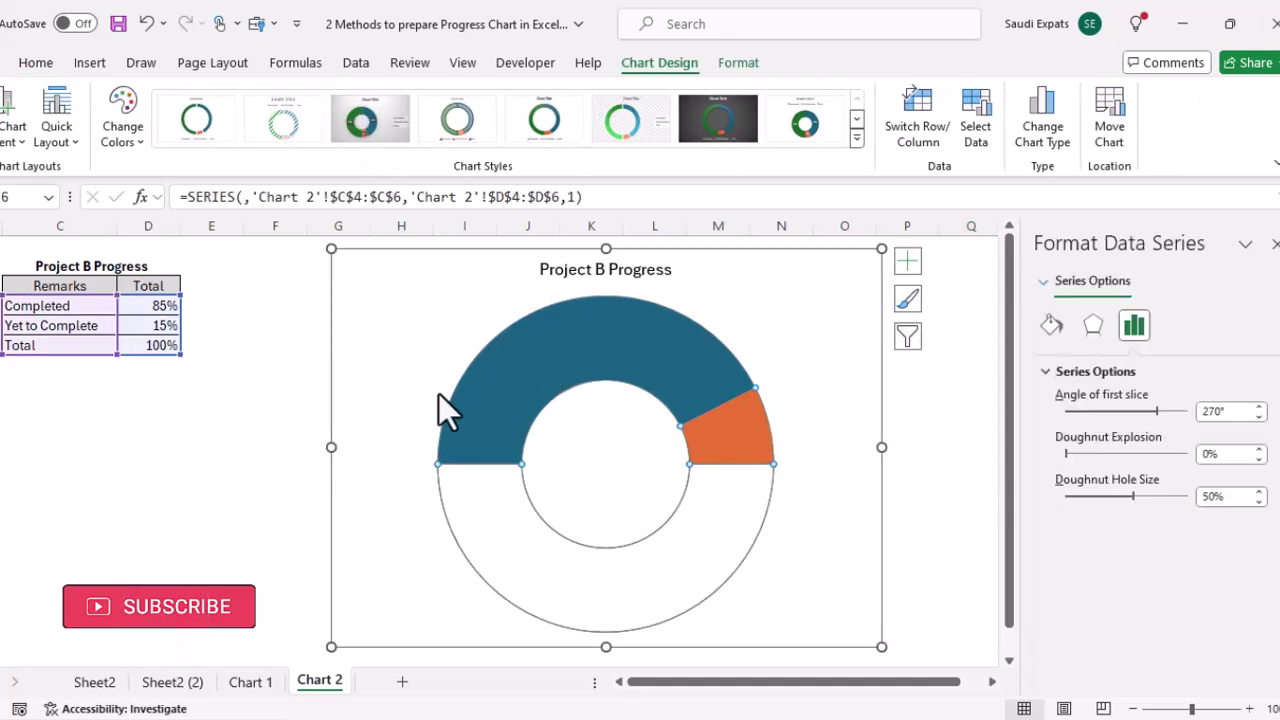
Step: Fill and outline the Completed slice in dark teal
{"action": "left_click", "coordinate": [600, 350]}
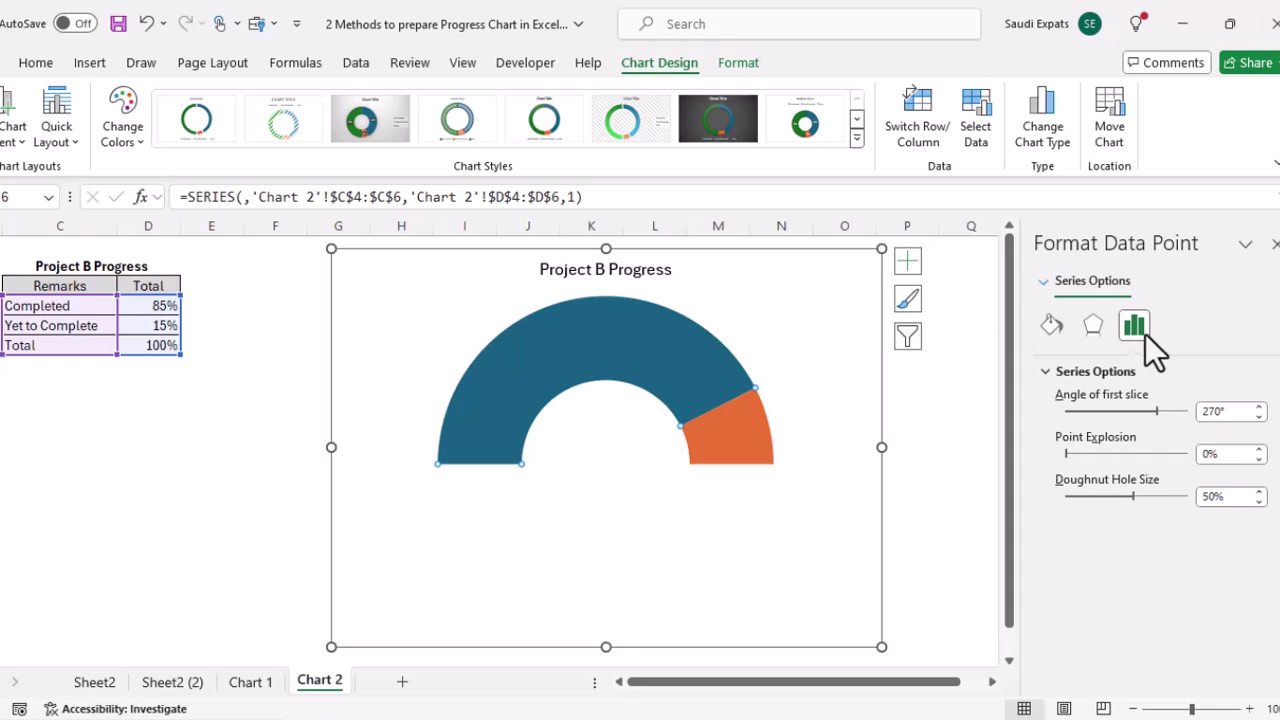
{"action": "left_click", "coordinate": [1049, 328]}
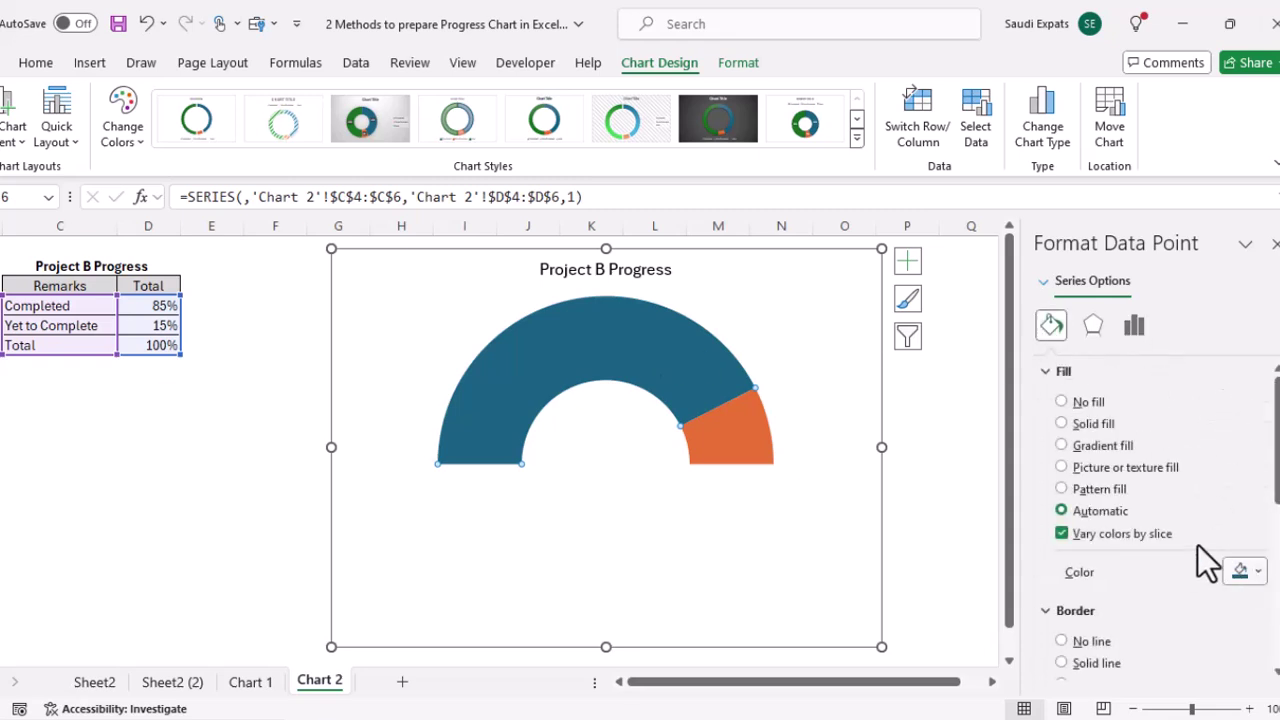
{"action": "left_click", "coordinate": [1255, 572]}
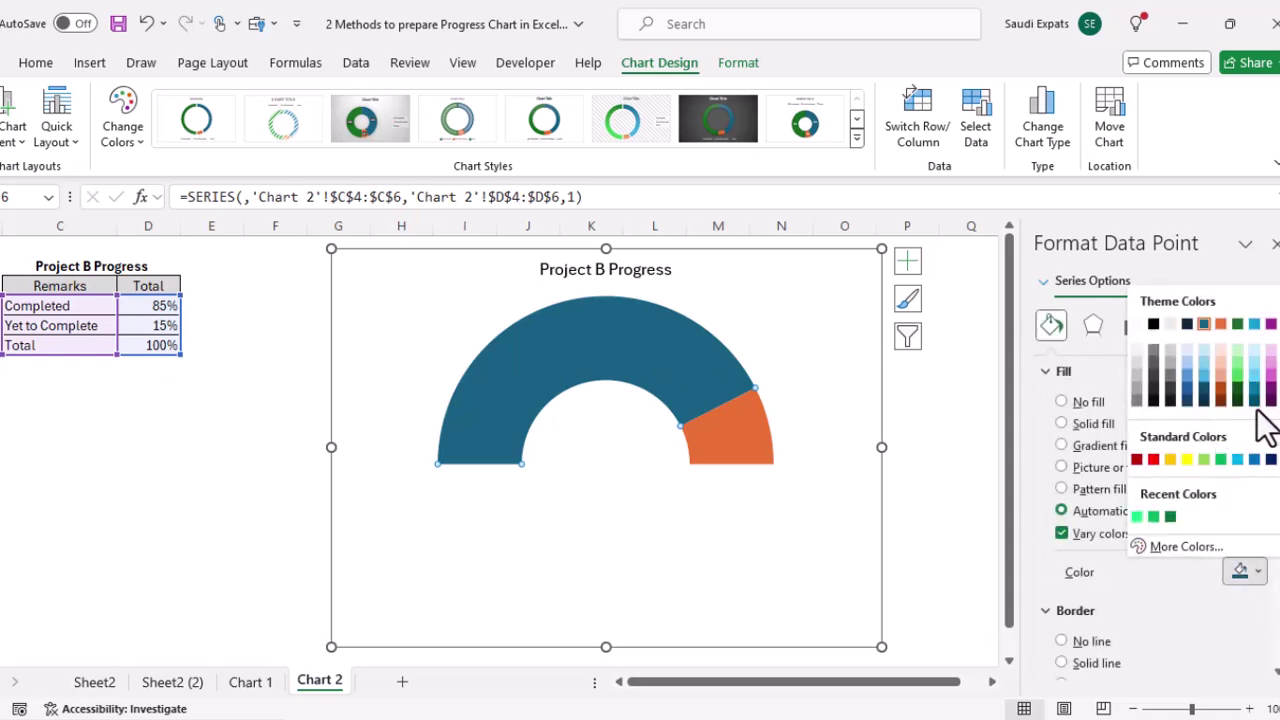
{"action": "left_click", "coordinate": [1258, 422]}
{"action": "scroll", "coordinate": [1200, 555], "scroll_direction": "down", "scroll_amount": 3}
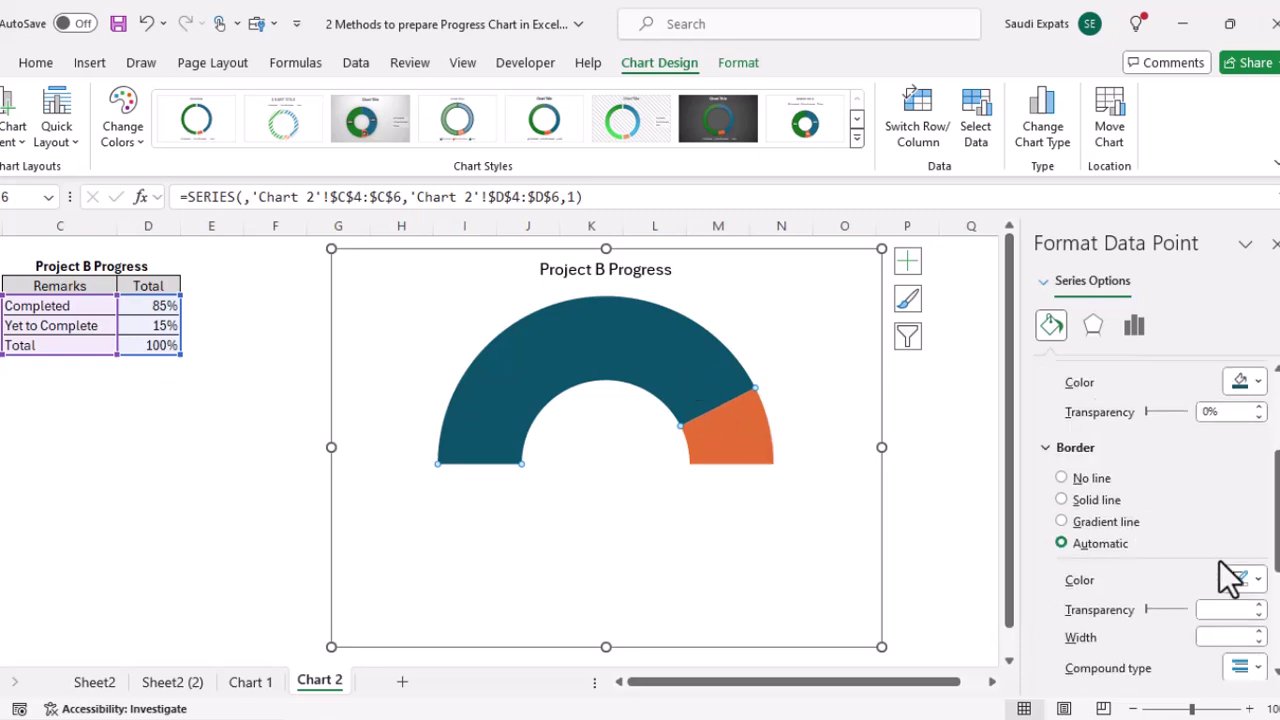
{"action": "left_click", "coordinate": [1257, 578]}
{"action": "left_click", "coordinate": [1264, 426]}
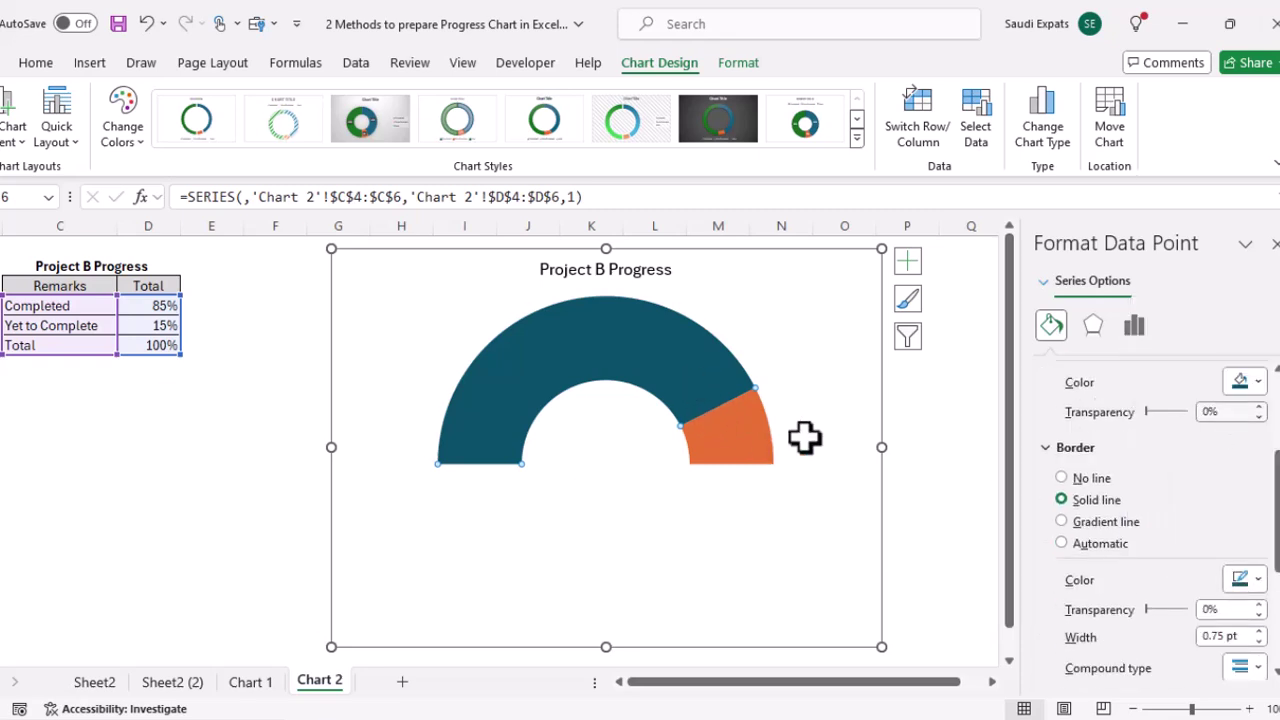
Step: Switch the orange Yet to Complete slice to a gradient fill
{"action": "left_click", "coordinate": [739, 441]}
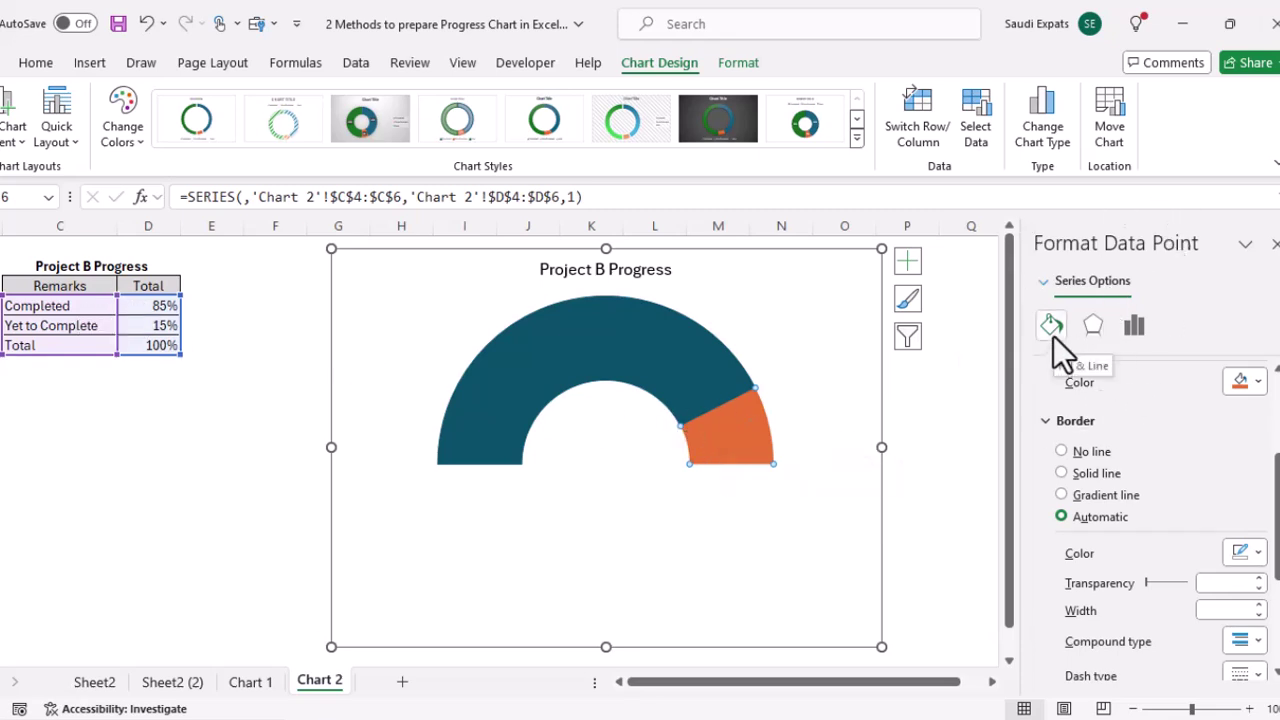
{"action": "scroll", "coordinate": [1120, 475], "scroll_direction": "up", "scroll_amount": 3}
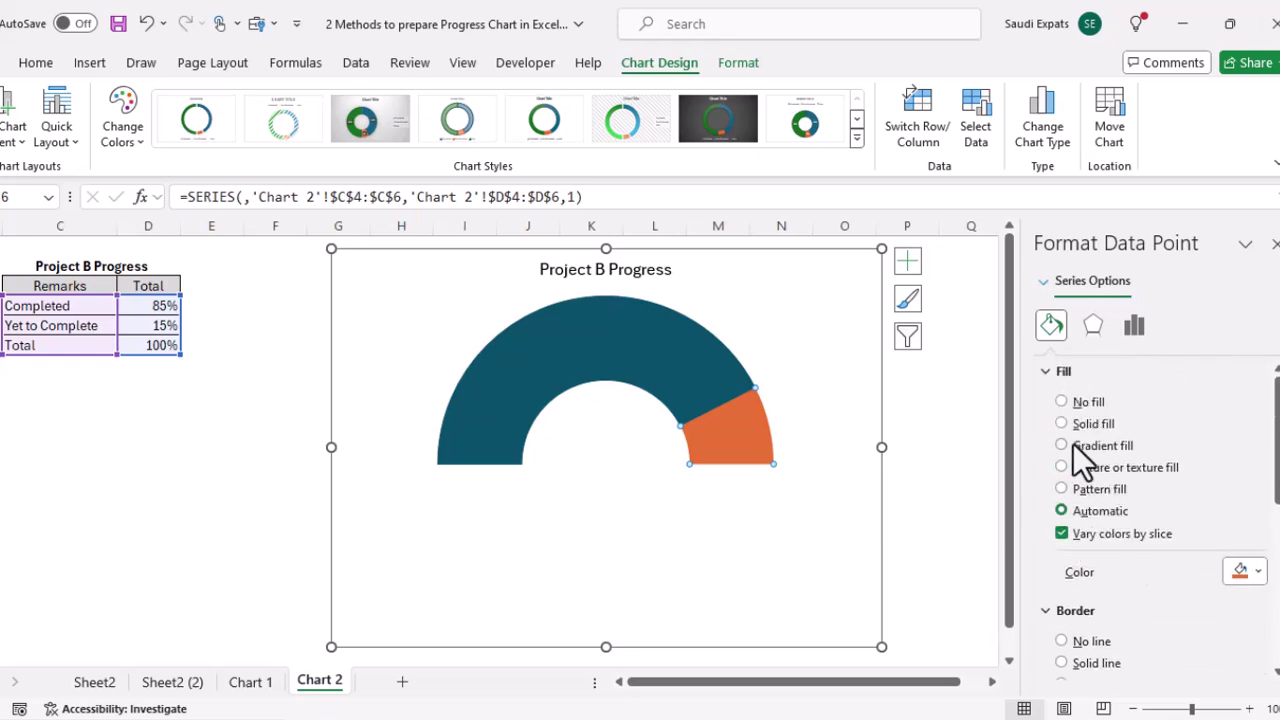
{"action": "left_click", "coordinate": [1066, 447]}
{"action": "scroll", "coordinate": [1138, 468], "scroll_direction": "down", "scroll_amount": 2}
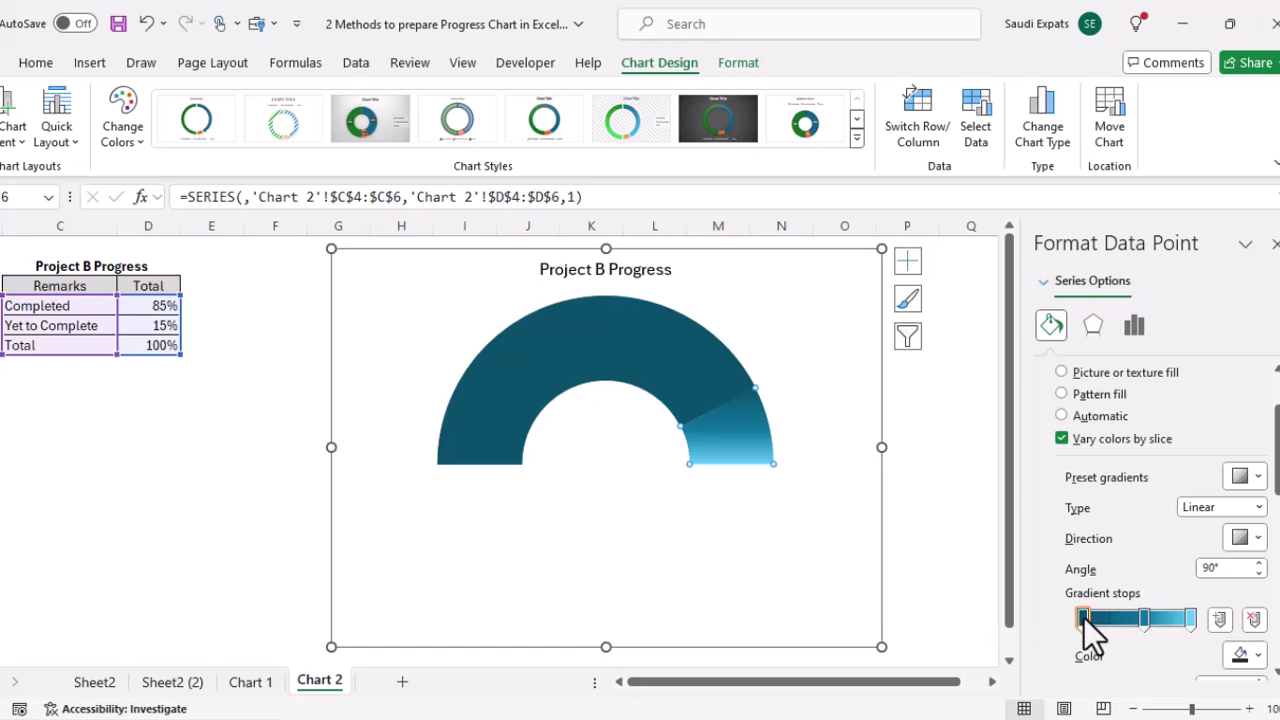
Step: Adjust the slice's gradient stops, giving the rightmost stop a lighter colour
{"action": "left_click", "coordinate": [1250, 660]}
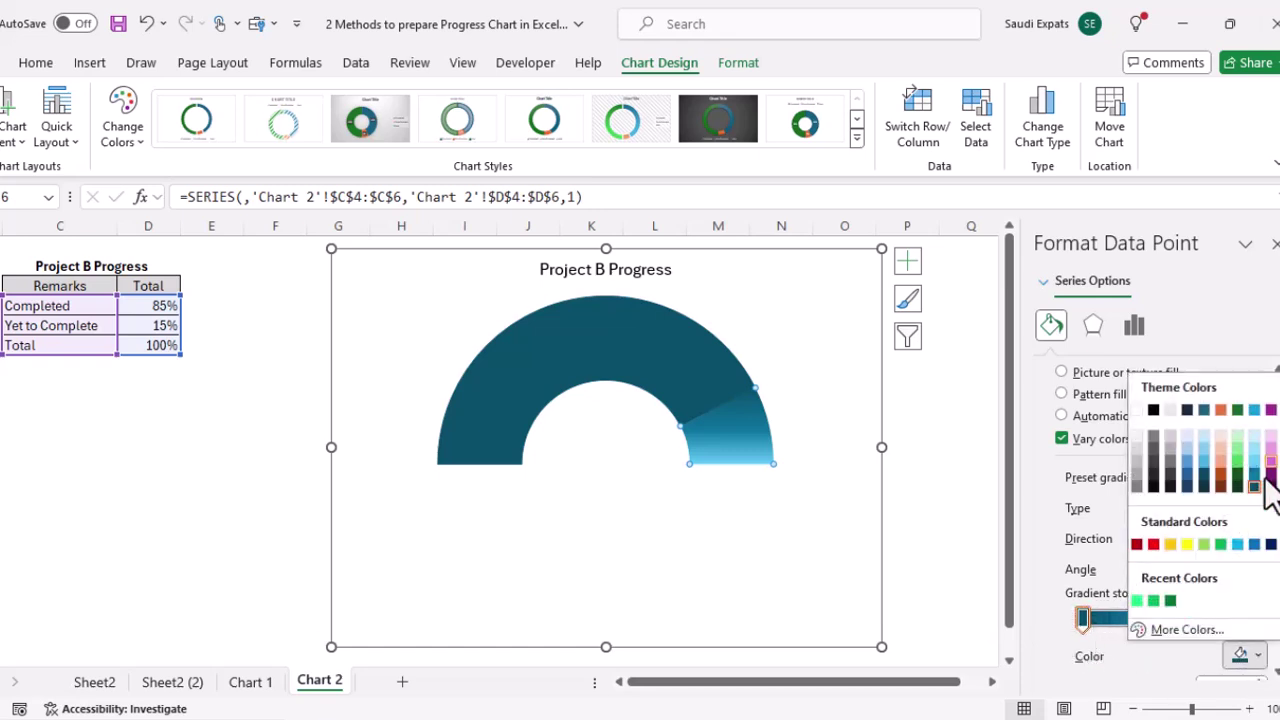
{"action": "key", "text": "Escape"}
{"action": "left_click", "coordinate": [1144, 618]}
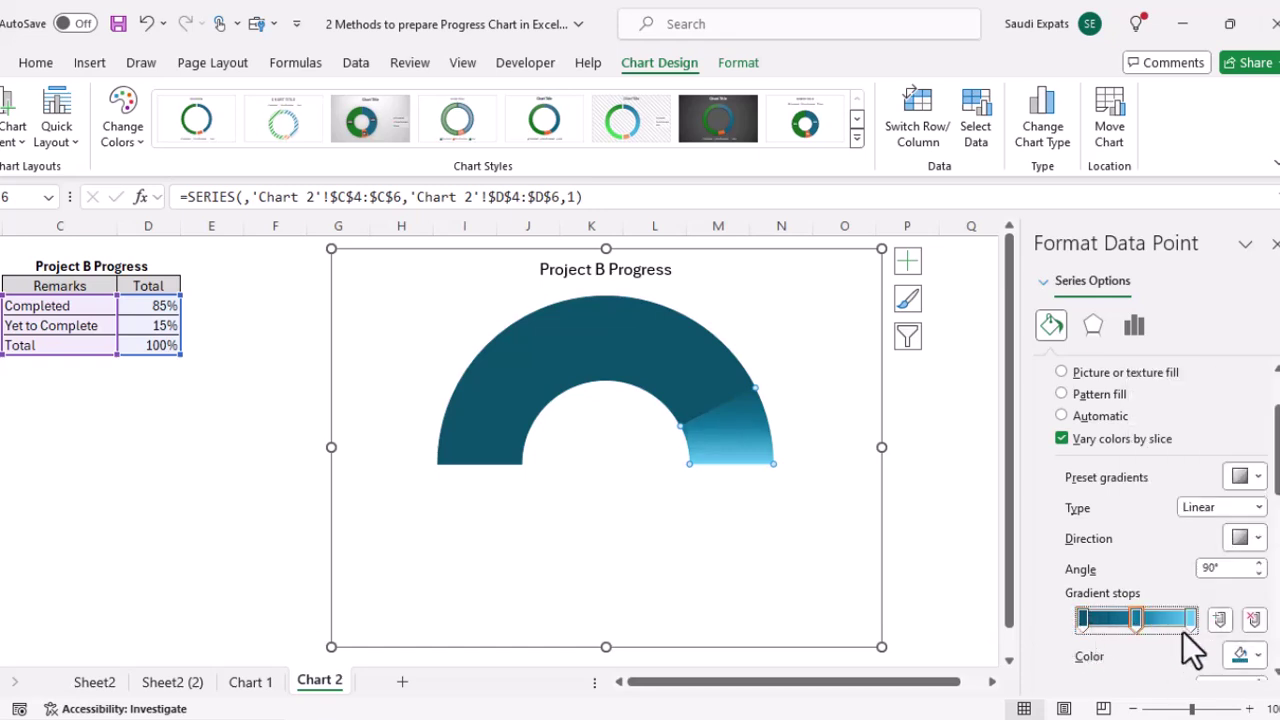
{"action": "left_click", "coordinate": [1245, 658]}
{"action": "key", "text": "Escape"}
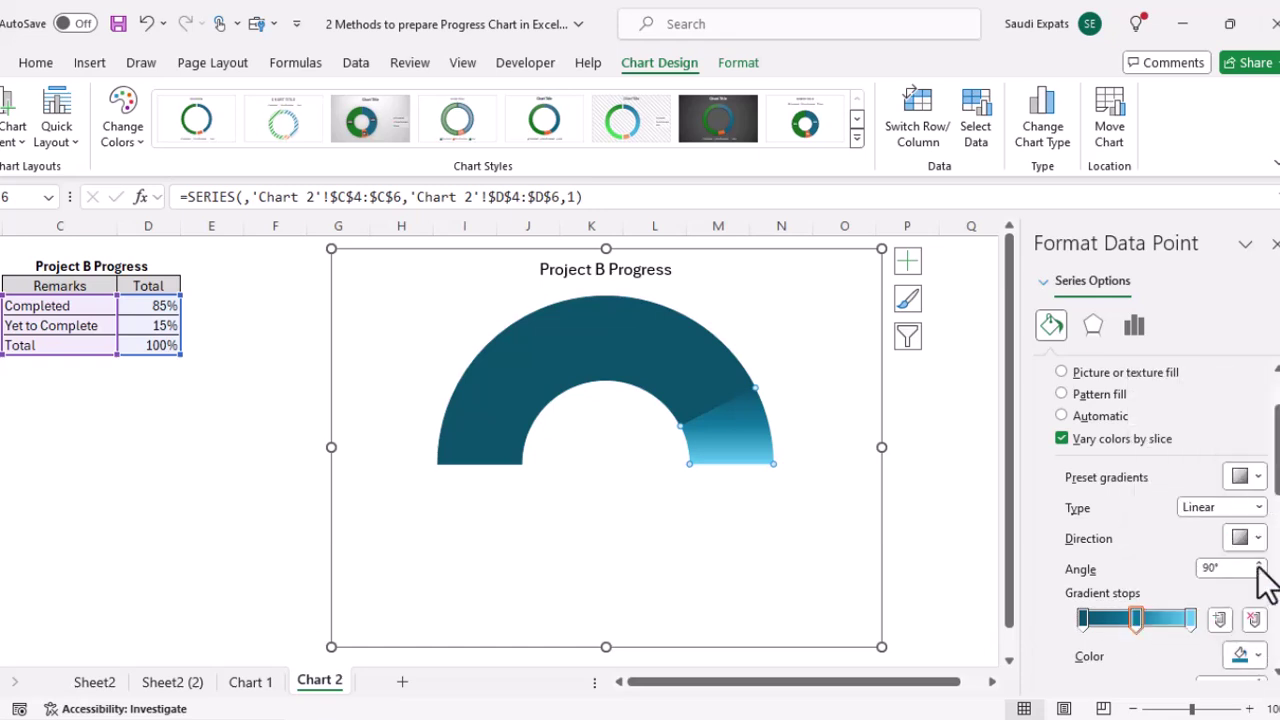
{"action": "left_click", "coordinate": [1190, 618]}
{"action": "left_click", "coordinate": [1252, 656]}
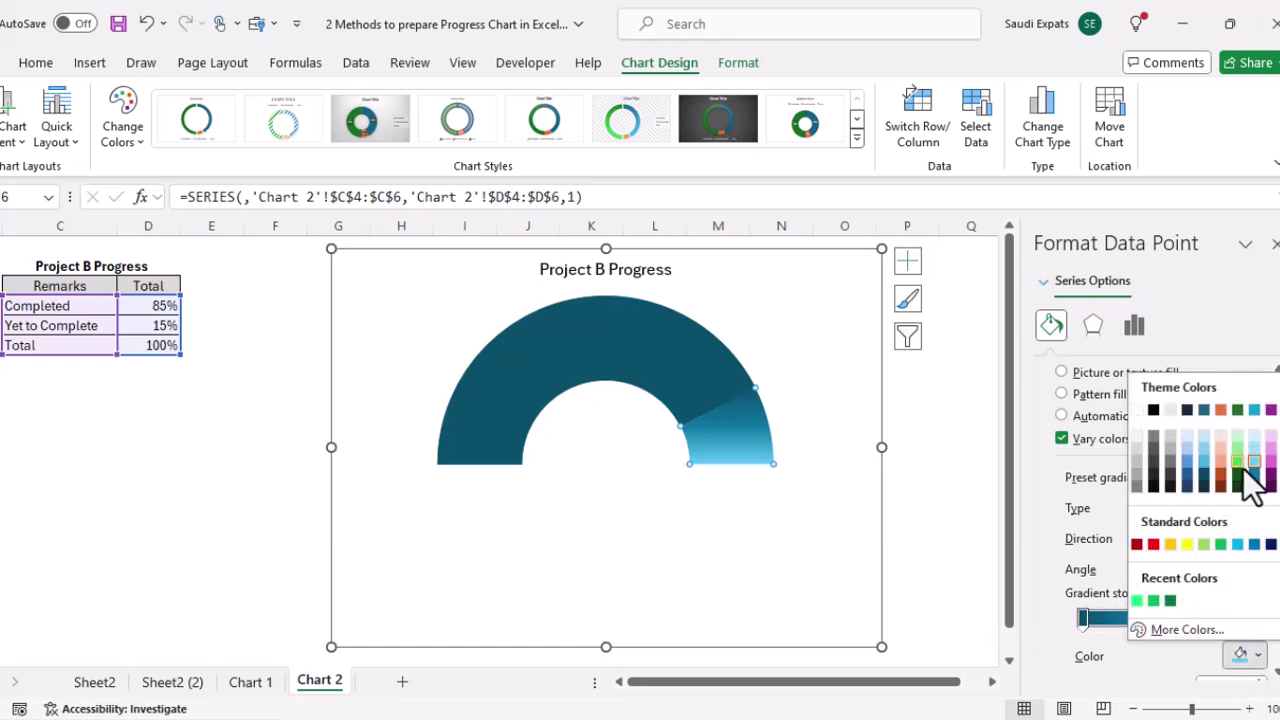
{"action": "left_click", "coordinate": [1256, 466]}
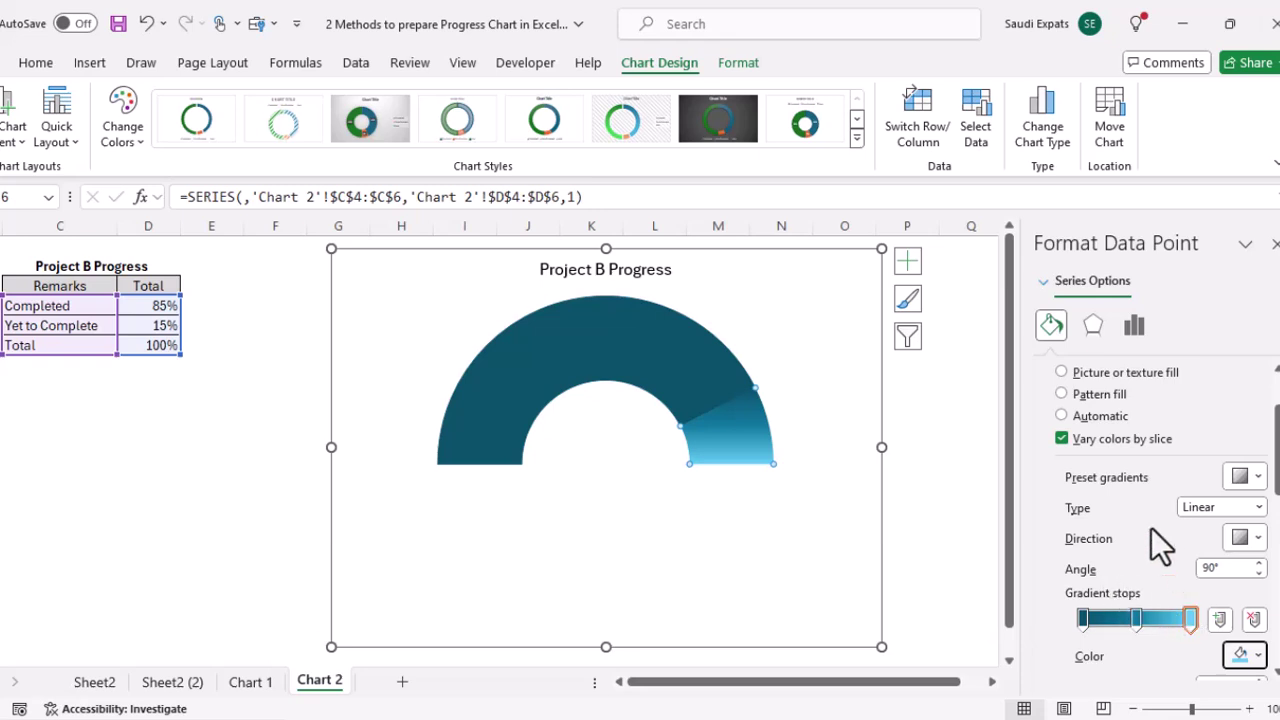
{"action": "scroll", "coordinate": [1157, 540], "scroll_direction": "down", "scroll_amount": 2}
{"action": "left_click_drag", "start_coordinate": [1188, 523], "coordinate": [1249, 506]}
Step: Remove one gradient stop and move the middle stop to about 53%
{"action": "scroll", "coordinate": [1230, 506], "scroll_direction": "down", "scroll_amount": 3}
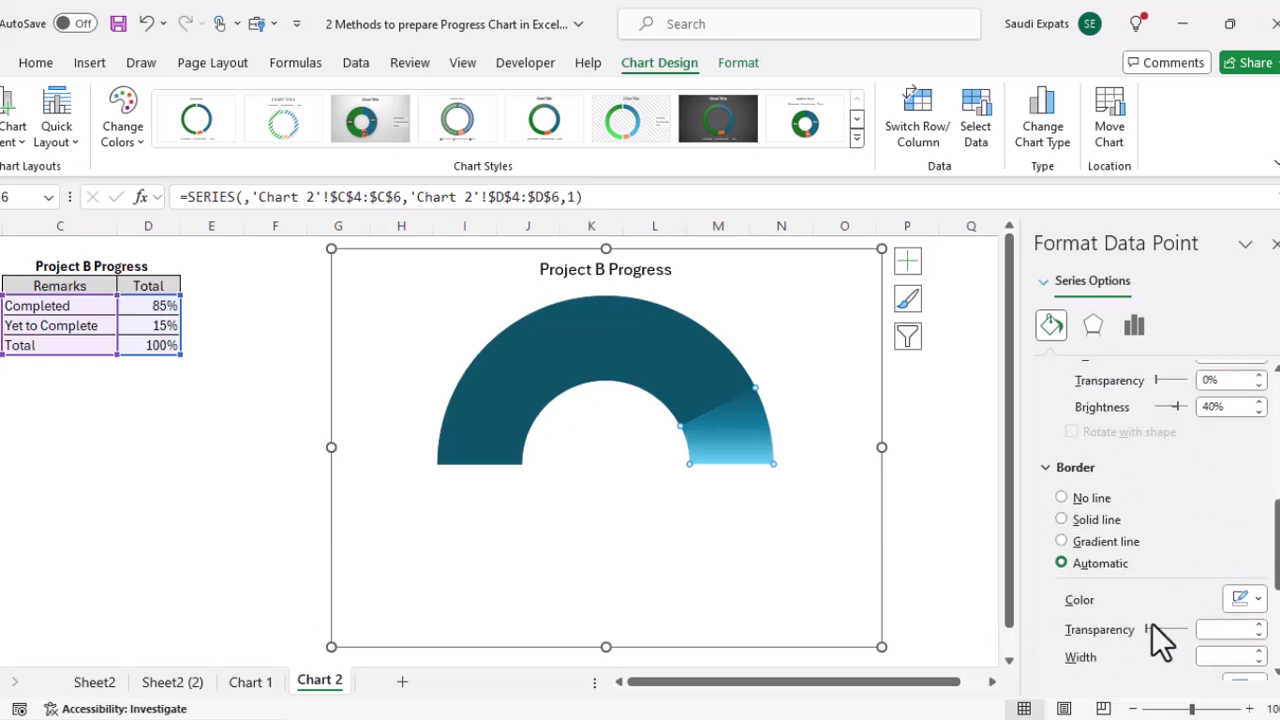
{"action": "scroll", "coordinate": [1175, 560], "scroll_direction": "down", "scroll_amount": 1}
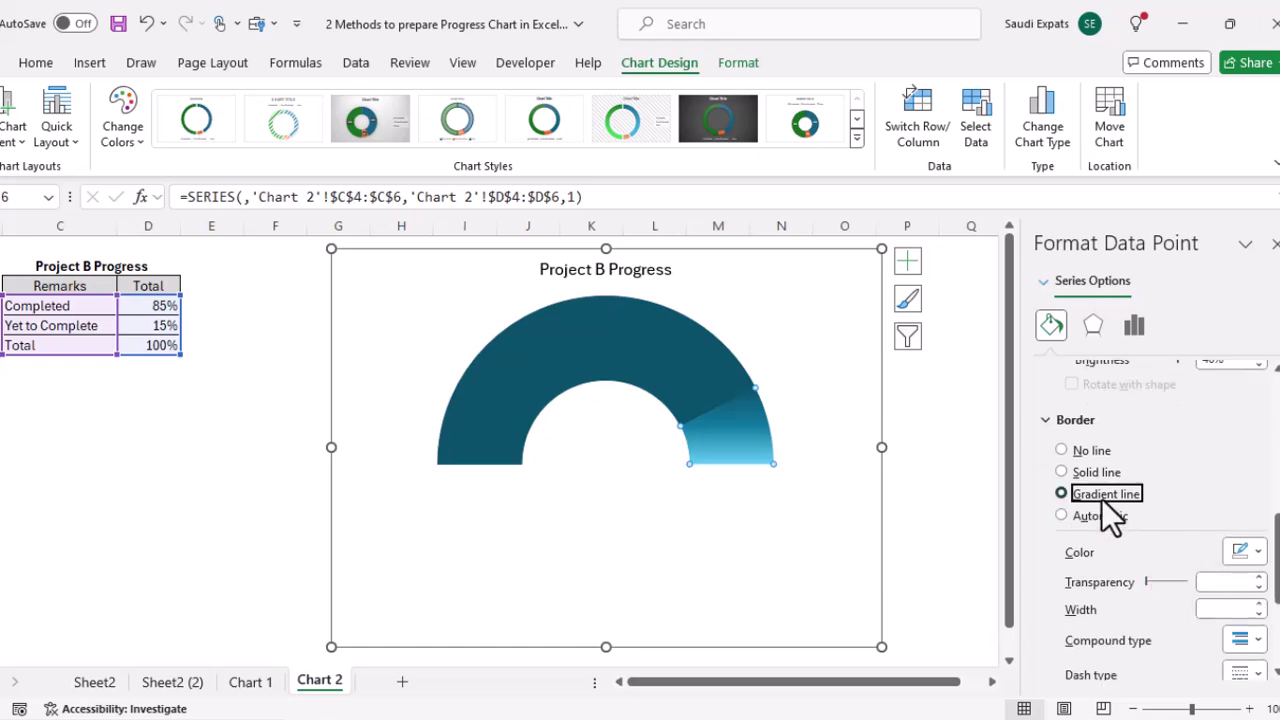
{"action": "scroll", "coordinate": [1249, 594], "scroll_direction": "down", "scroll_amount": 4}
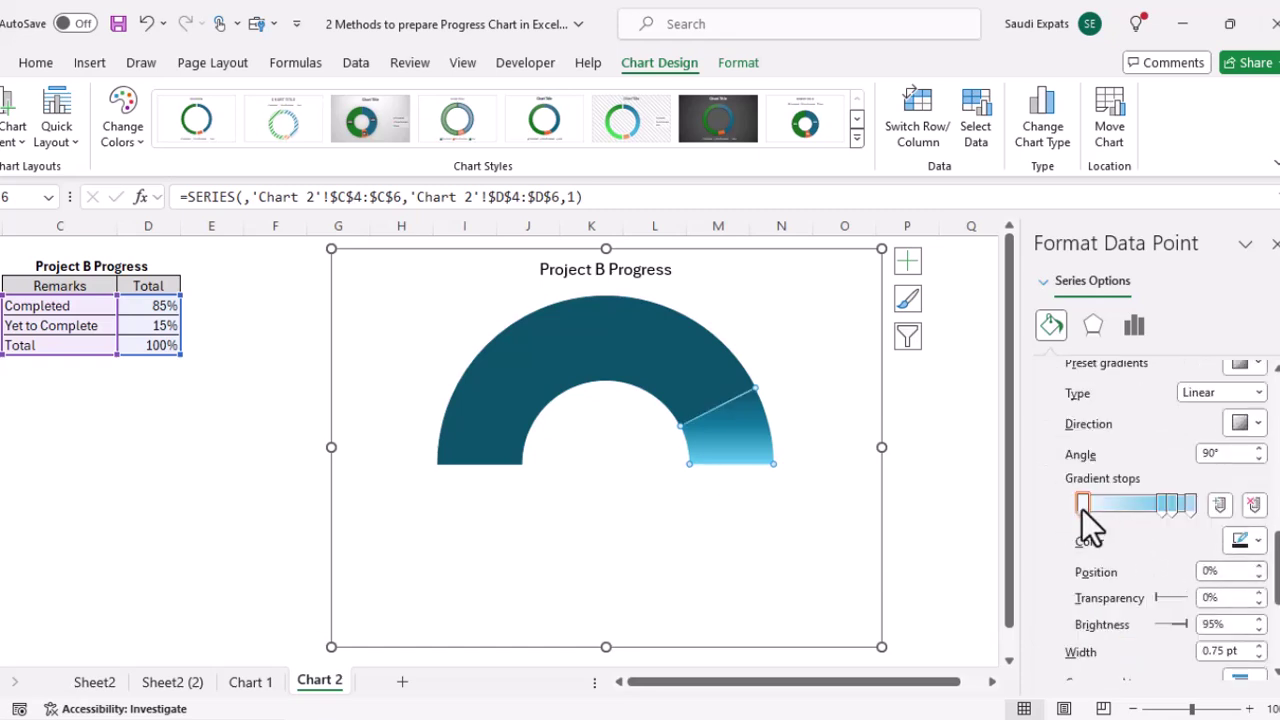
{"action": "left_click", "coordinate": [1255, 508]}
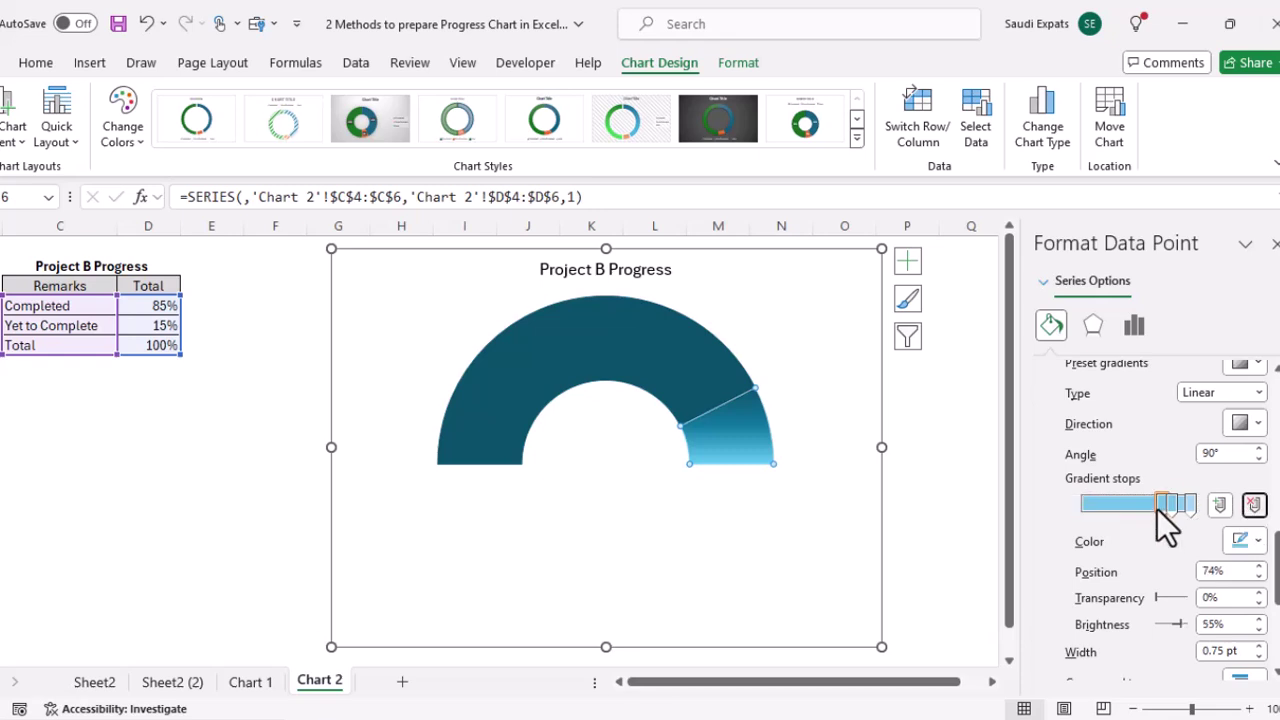
{"action": "left_click", "coordinate": [1245, 541]}
{"action": "key", "text": "Escape"}
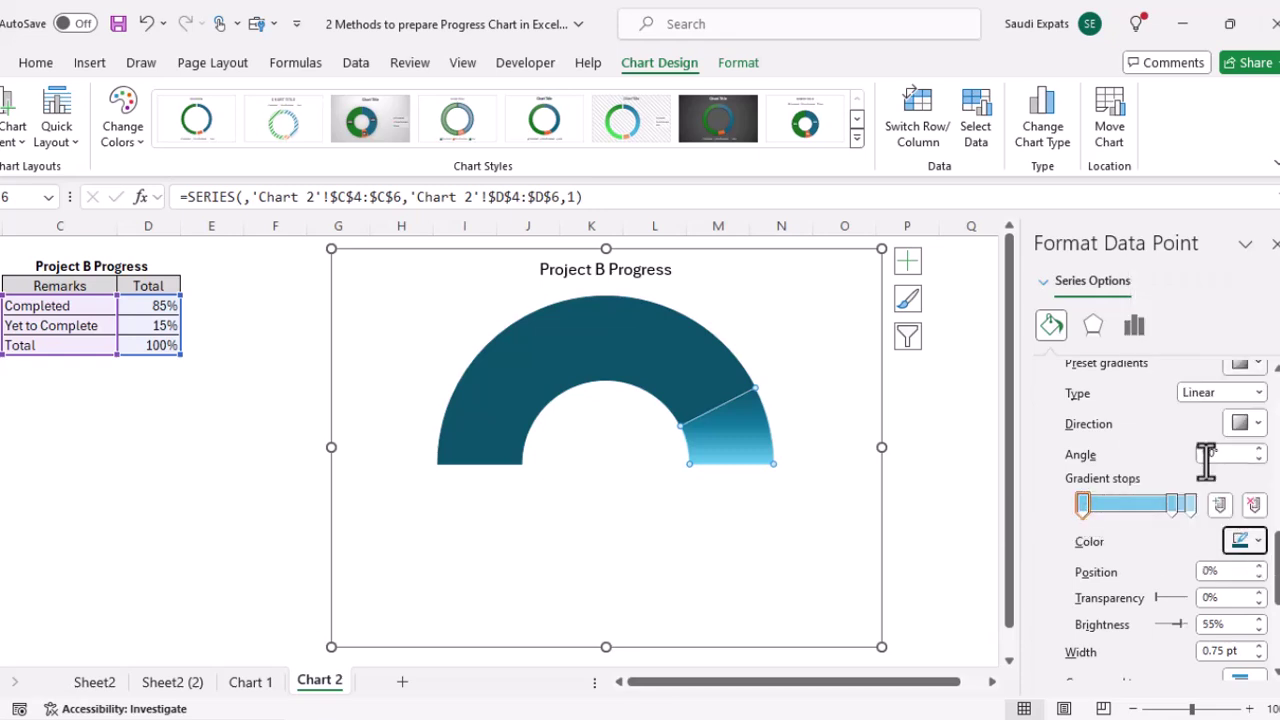
{"action": "left_click_drag", "start_coordinate": [1171, 503], "coordinate": [1136, 504]}
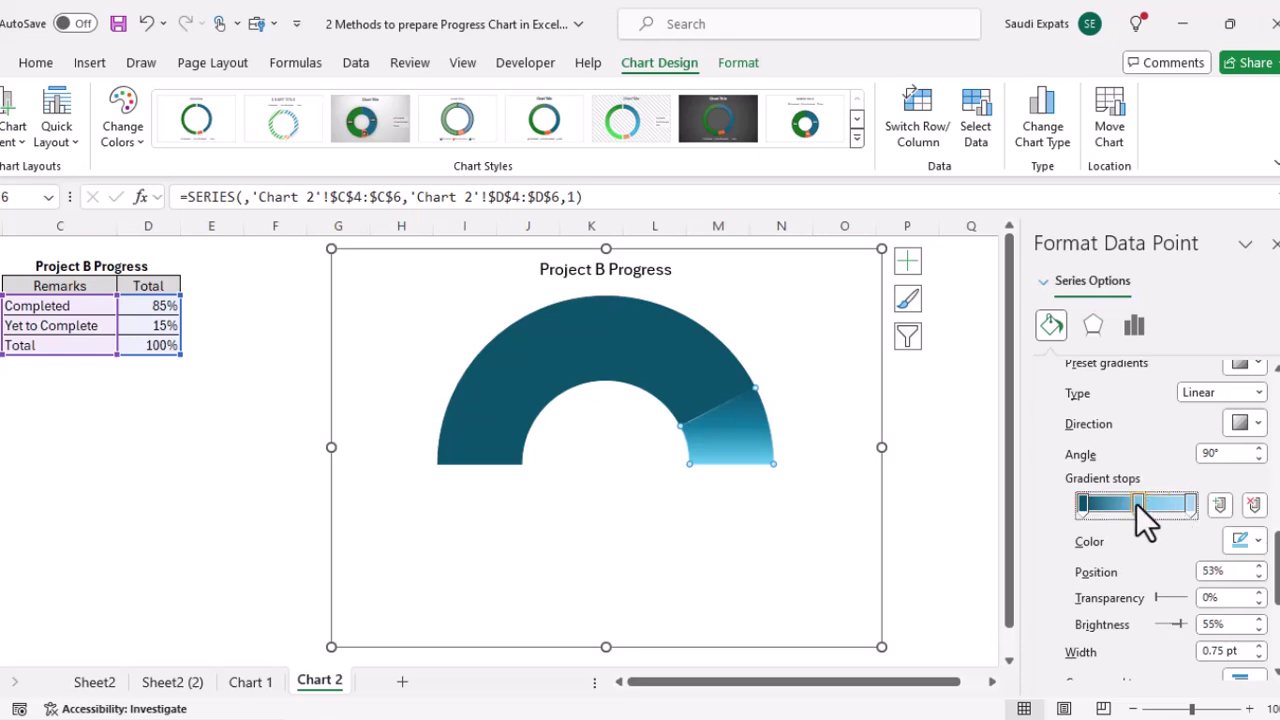
Step: Colour the middle gradient stop dark teal and the end stop light blue
{"action": "left_click", "coordinate": [1258, 541]}
{"action": "left_click", "coordinate": [1262, 380]}
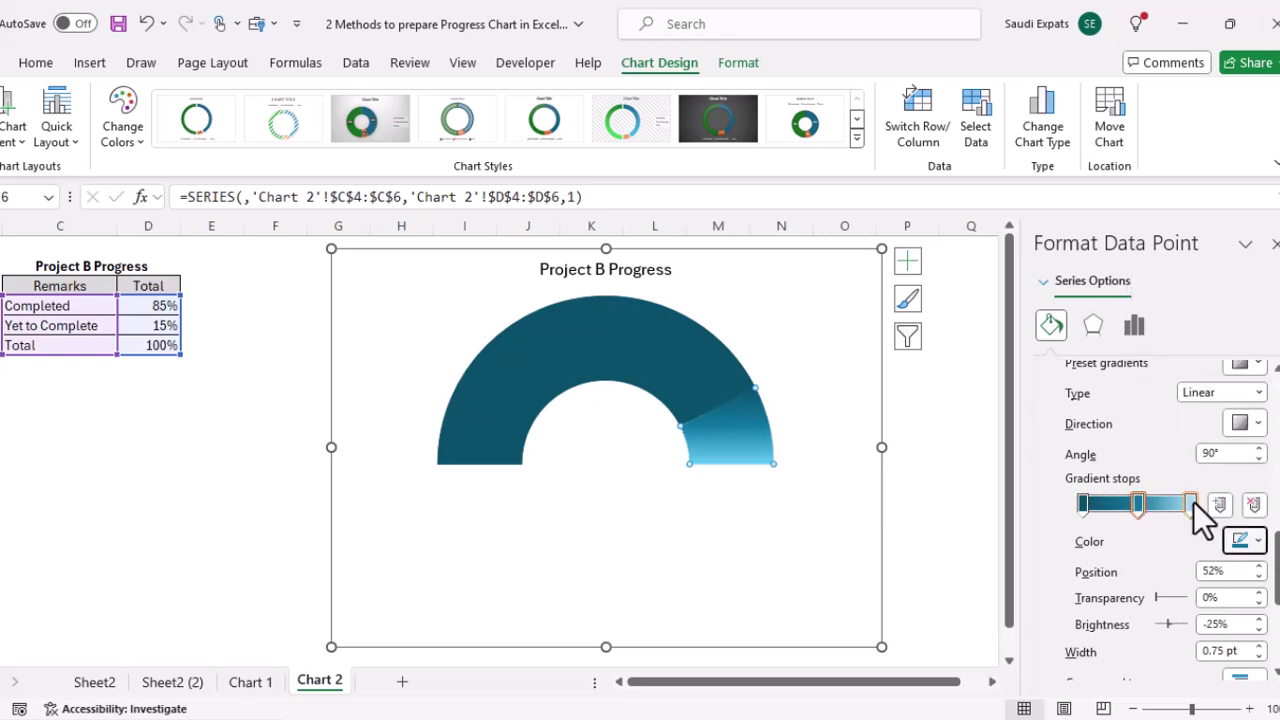
{"action": "left_click", "coordinate": [1190, 503]}
{"action": "left_click", "coordinate": [1256, 541]}
{"action": "left_click", "coordinate": [1262, 370]}
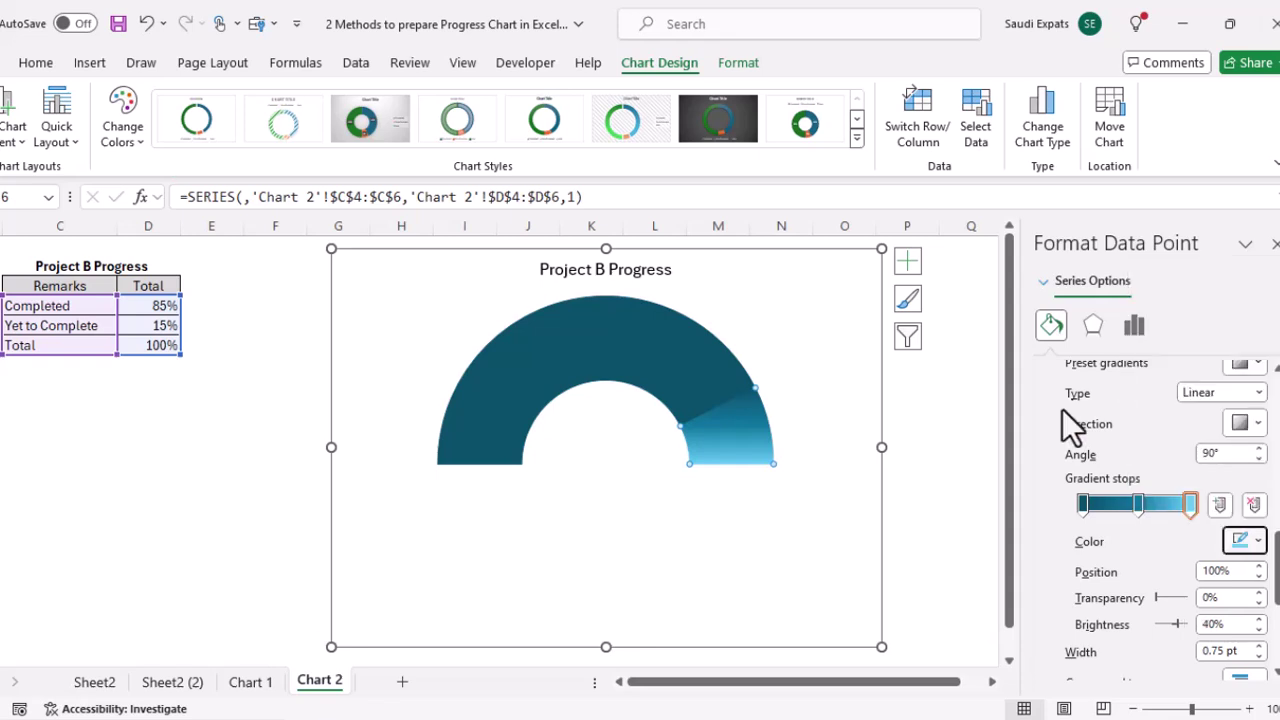
{"action": "left_click", "coordinate": [614, 440]}
Step: Draw a text box inside the half-doughnut's hole
{"action": "left_click", "coordinate": [952, 432]}
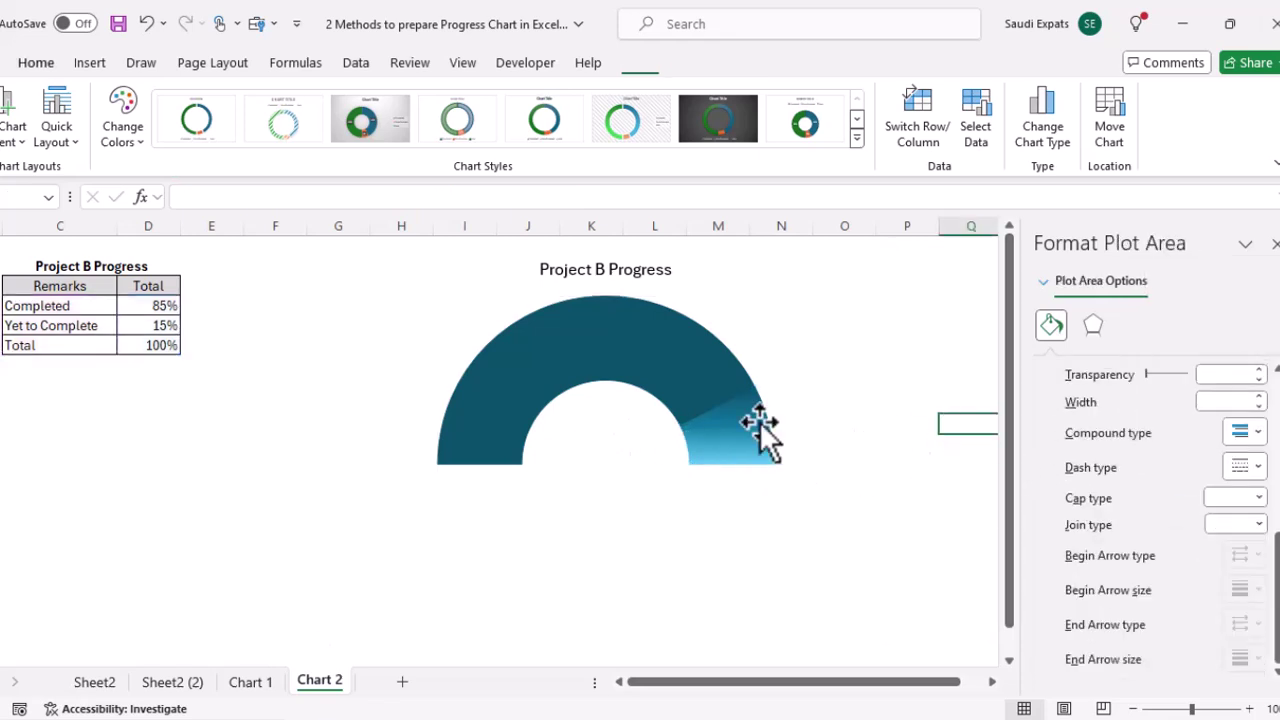
{"action": "left_click", "coordinate": [640, 390]}
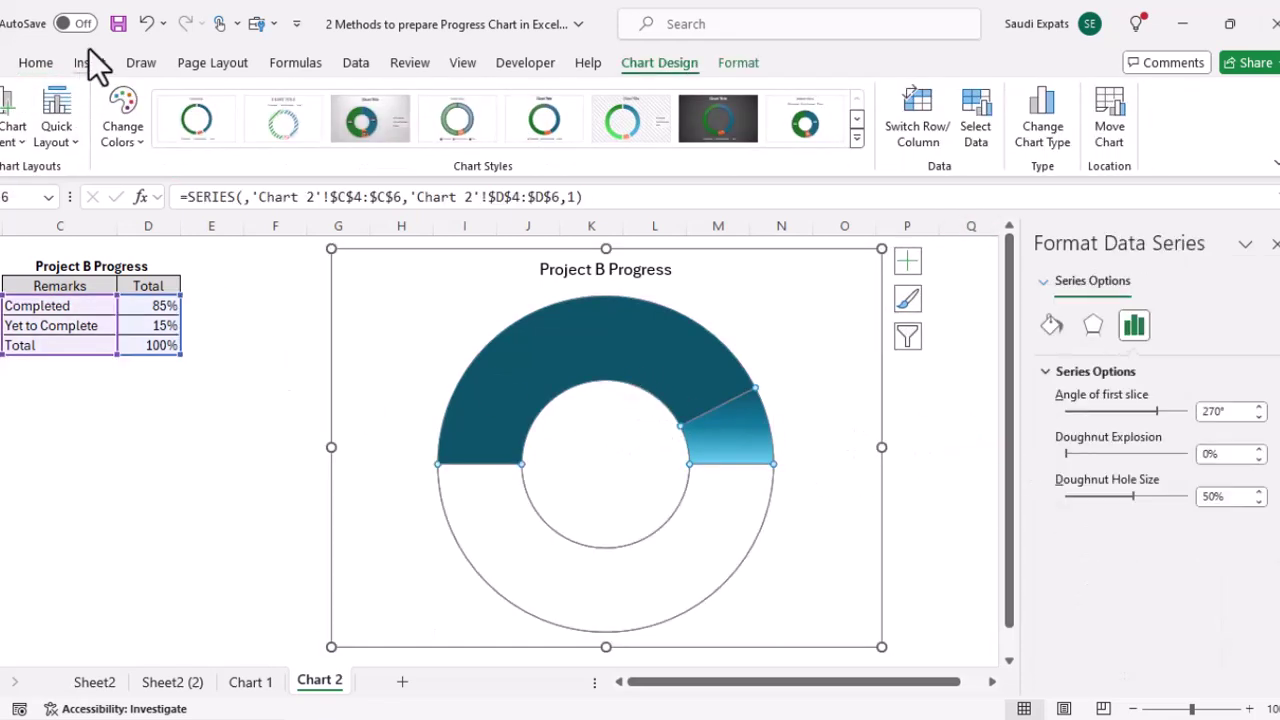
{"action": "left_click", "coordinate": [608, 453]}
{"action": "left_click", "coordinate": [918, 422]}
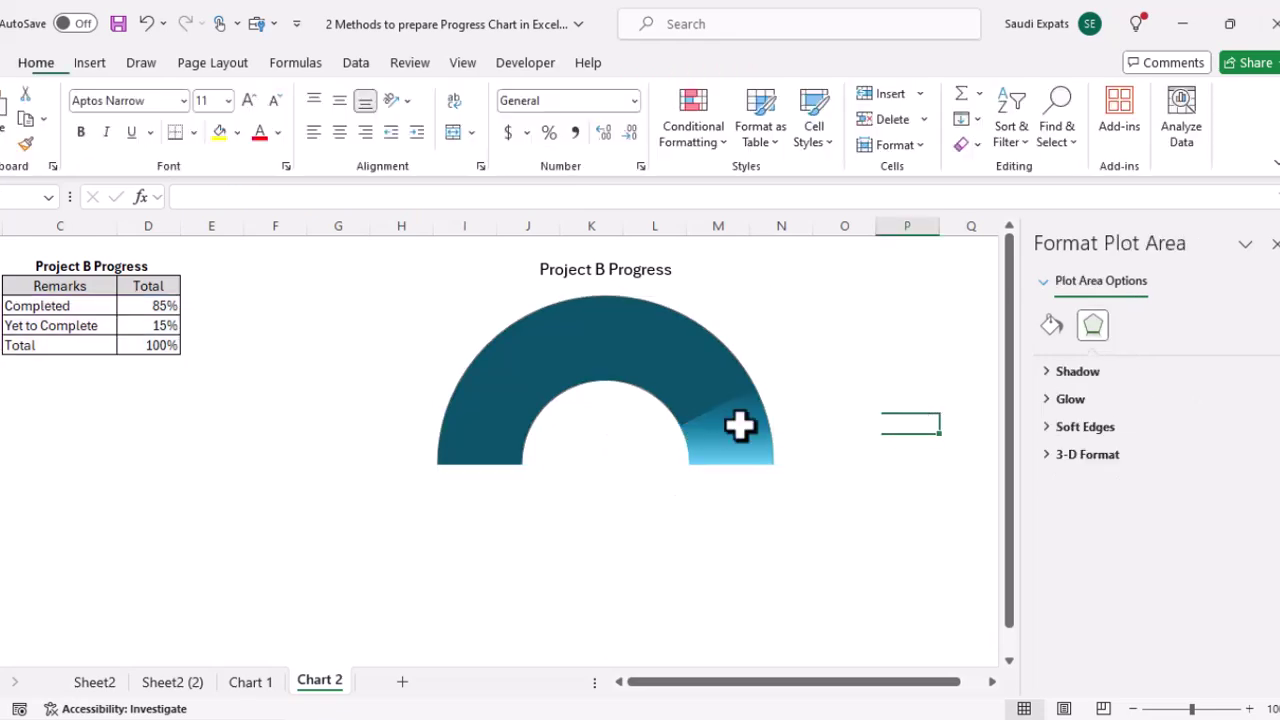
{"action": "left_click", "coordinate": [105, 62]}
{"action": "left_click", "coordinate": [226, 150]}
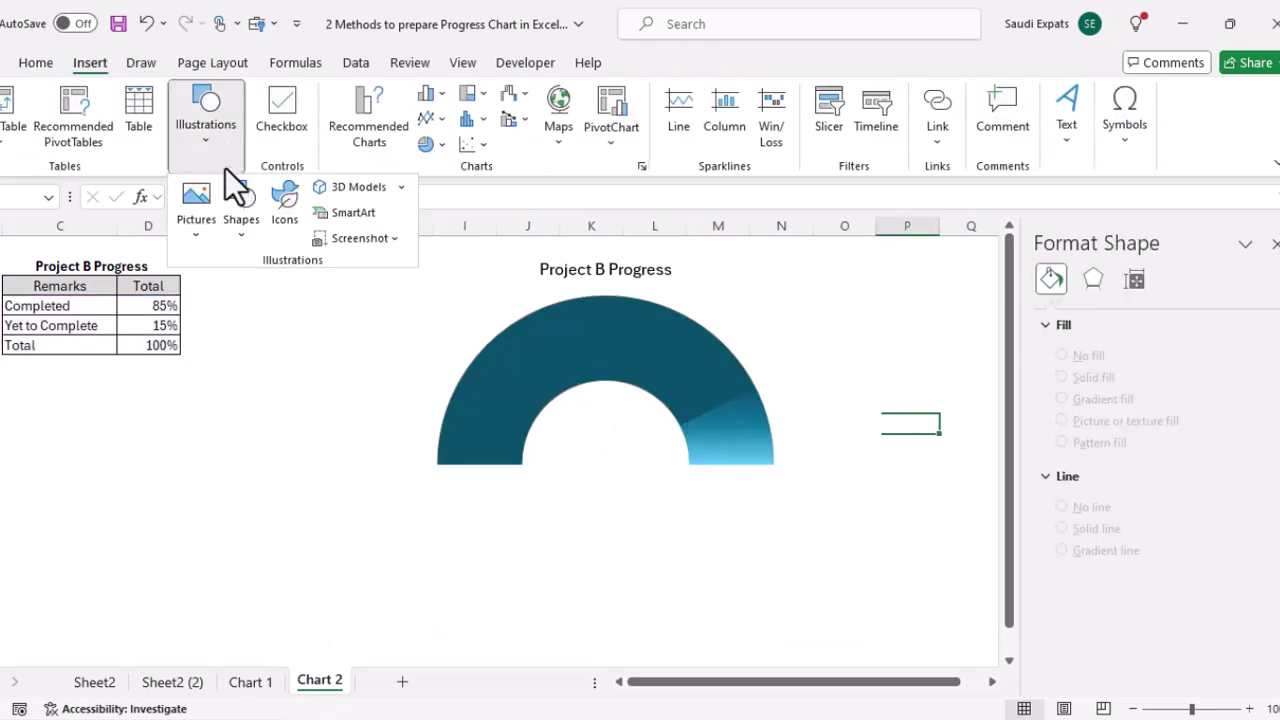
{"action": "left_click", "coordinate": [240, 215]}
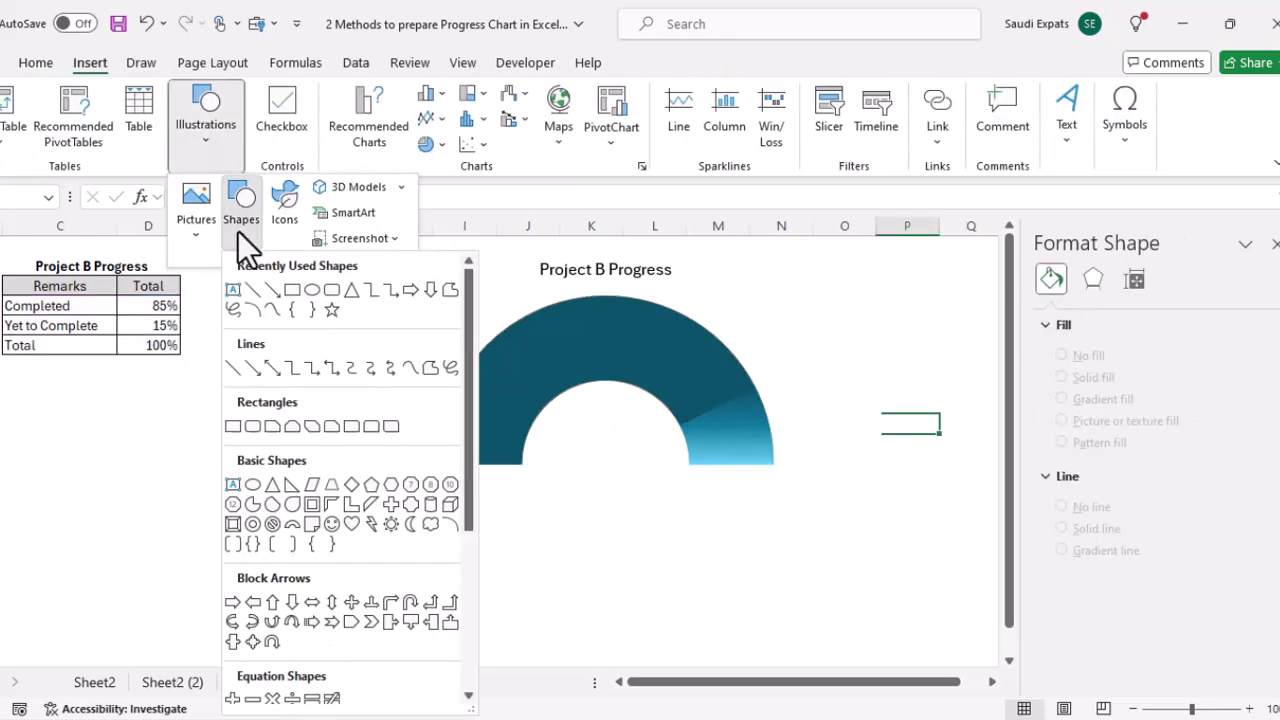
{"action": "left_click", "coordinate": [233, 290]}
{"action": "left_click_drag", "start_coordinate": [558, 415], "coordinate": [657, 480]}
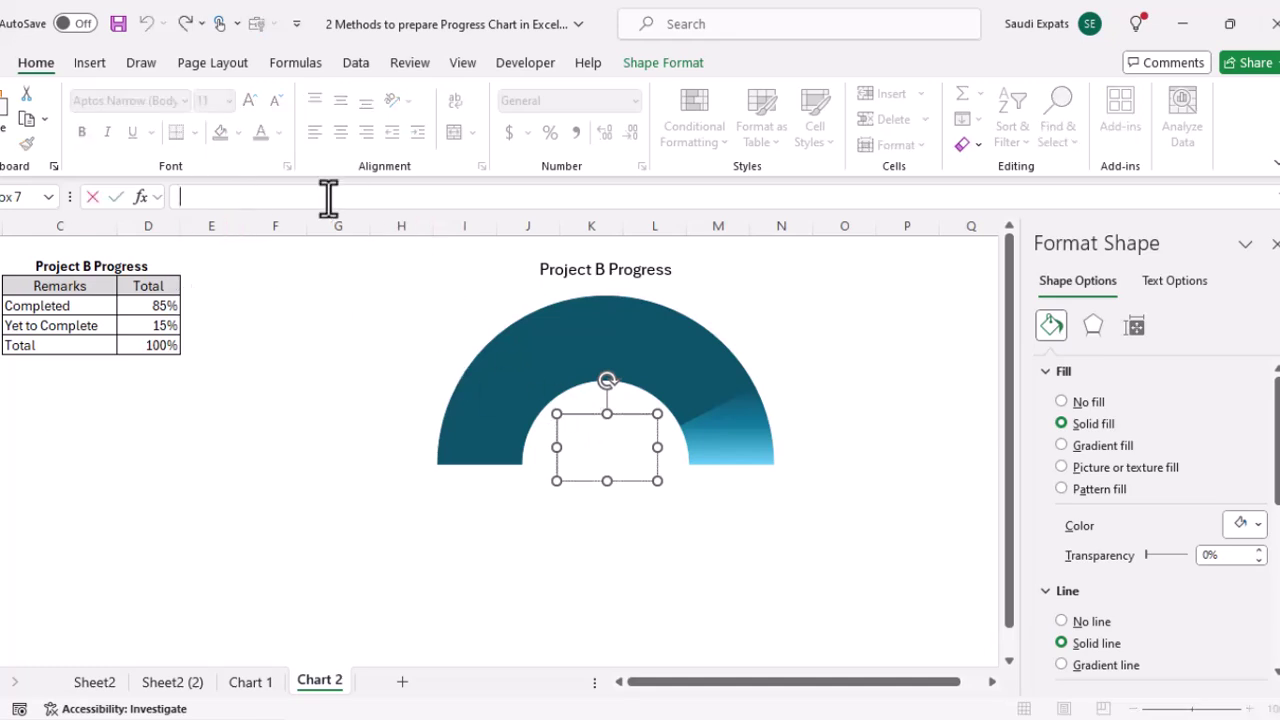
Step: Link the text box to cell D4 so it displays 85%
{"action": "type", "text": "="}
{"action": "left_click", "coordinate": [155, 306]}
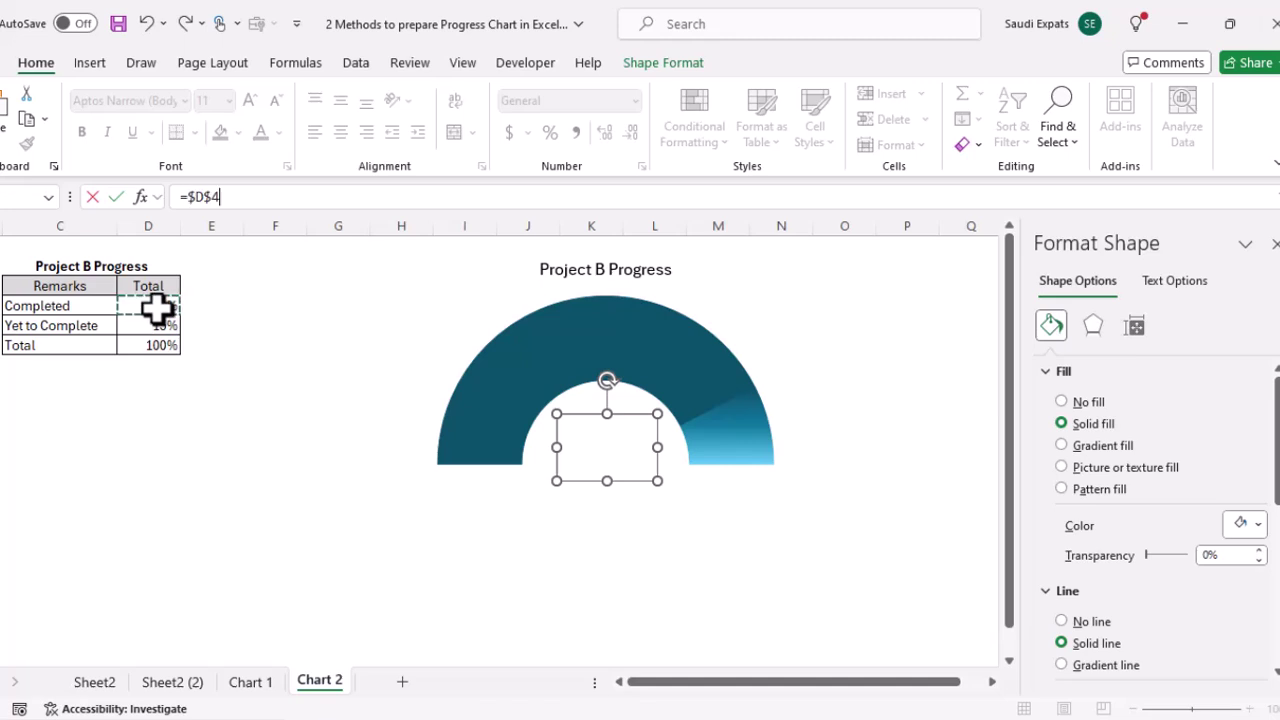
{"action": "key", "text": "Return"}
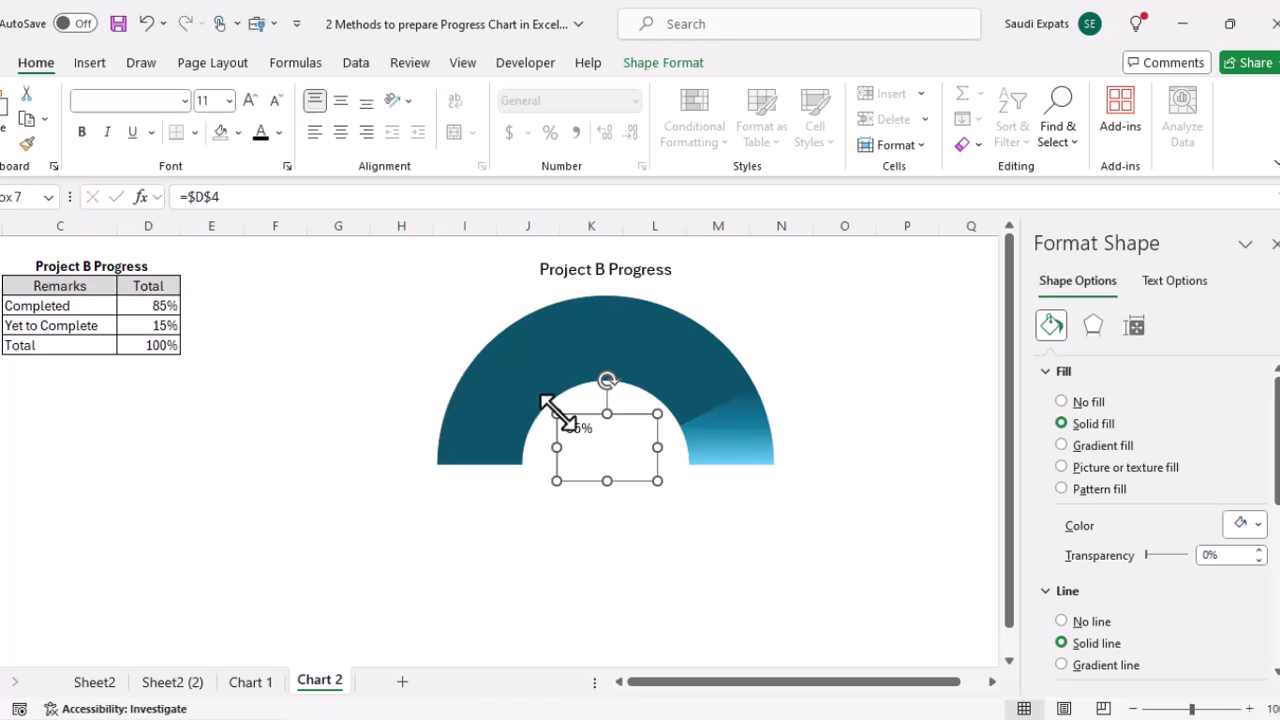
{"action": "left_click", "coordinate": [185, 102]}
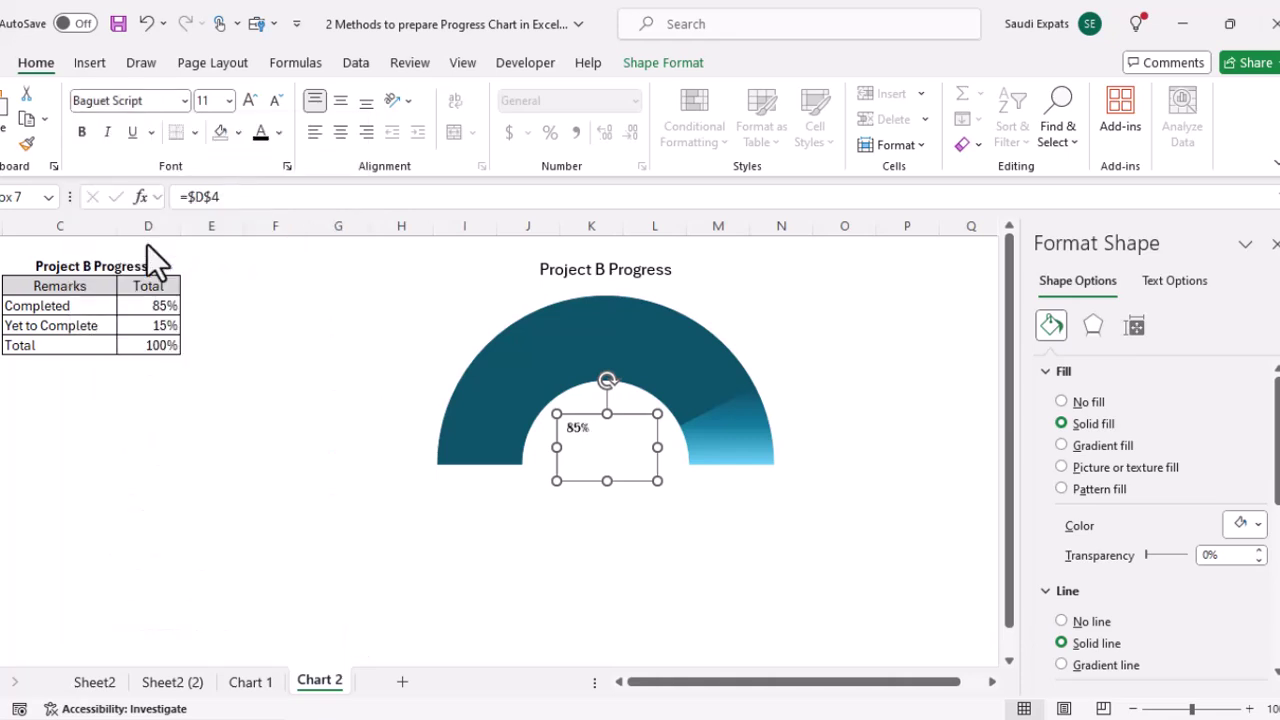
{"action": "key", "text": "Escape"}
Step: Set the 85% label to Baguet Script at size 36 and centre it in the hole
{"action": "left_click", "coordinate": [575, 400]}
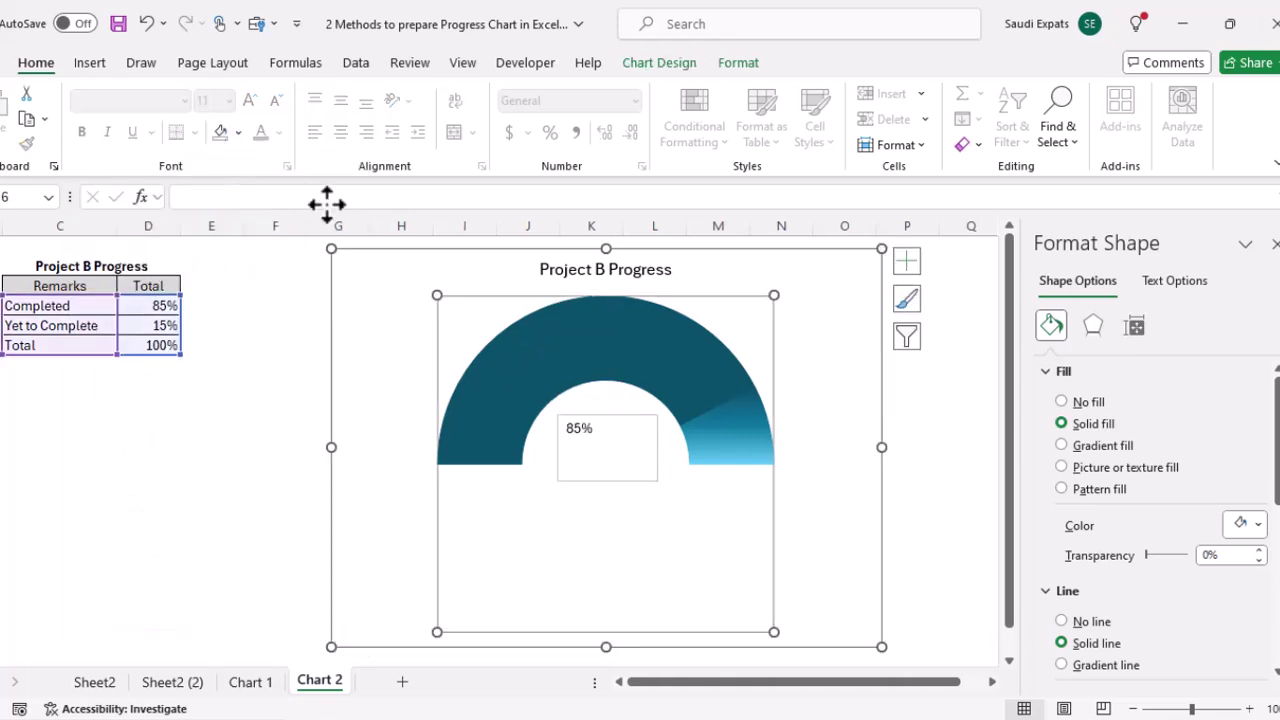
{"action": "left_click", "coordinate": [616, 424]}
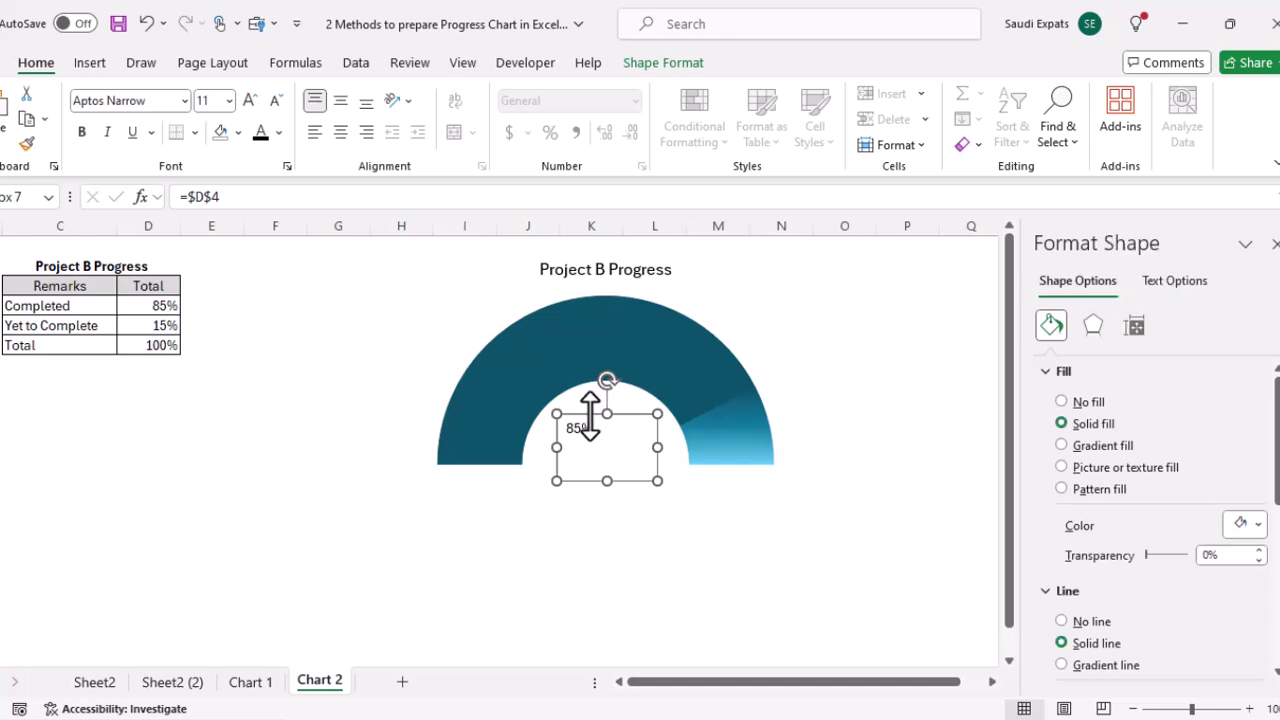
{"action": "left_click", "coordinate": [183, 101]}
{"action": "scroll", "coordinate": [158, 187], "scroll_direction": "up", "scroll_amount": 5}
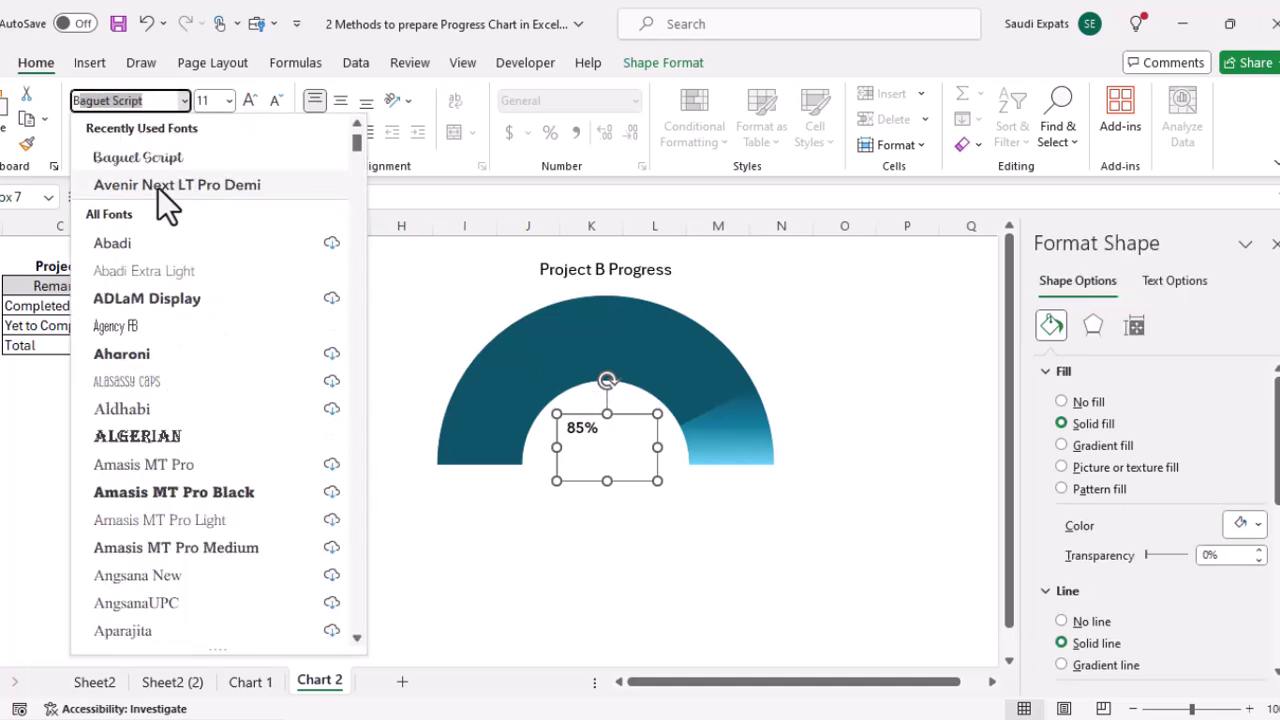
{"action": "left_click", "coordinate": [198, 160]}
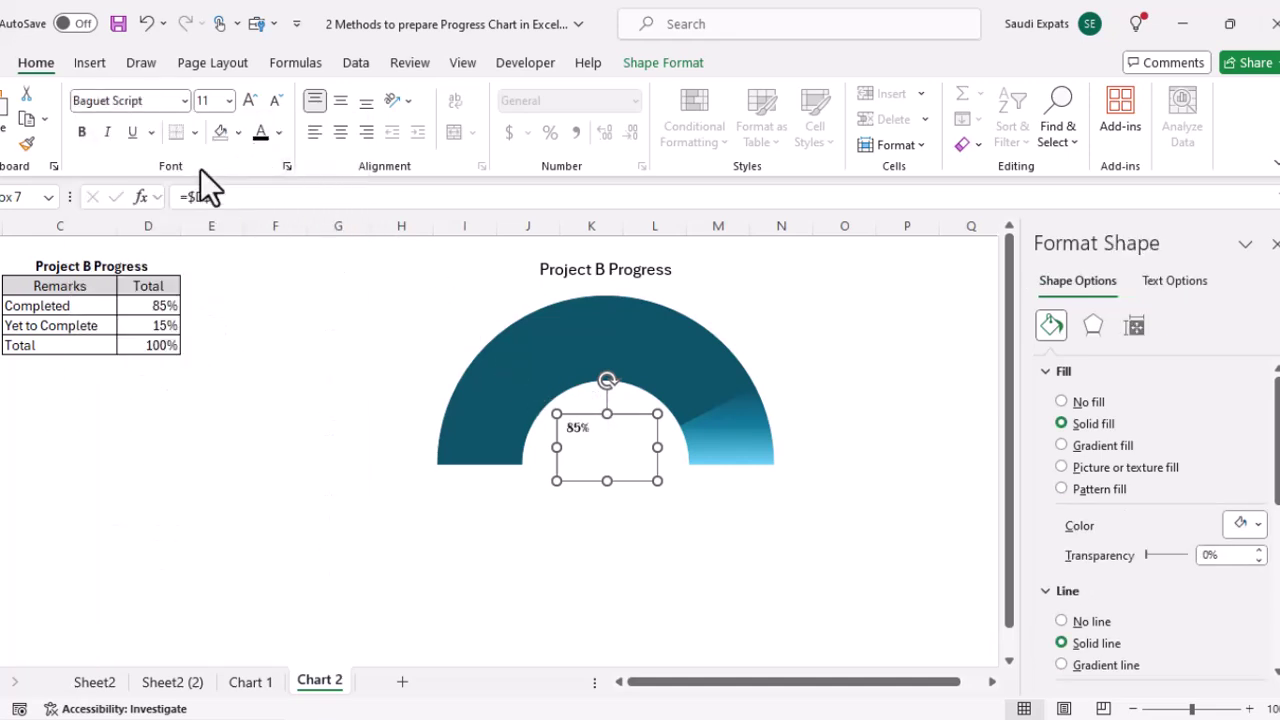
{"action": "left_click", "coordinate": [248, 101]}
{"action": "left_click", "coordinate": [248, 101]}
{"action": "left_click", "coordinate": [248, 101]}
{"action": "left_click", "coordinate": [248, 101]}
{"action": "left_click", "coordinate": [248, 101]}
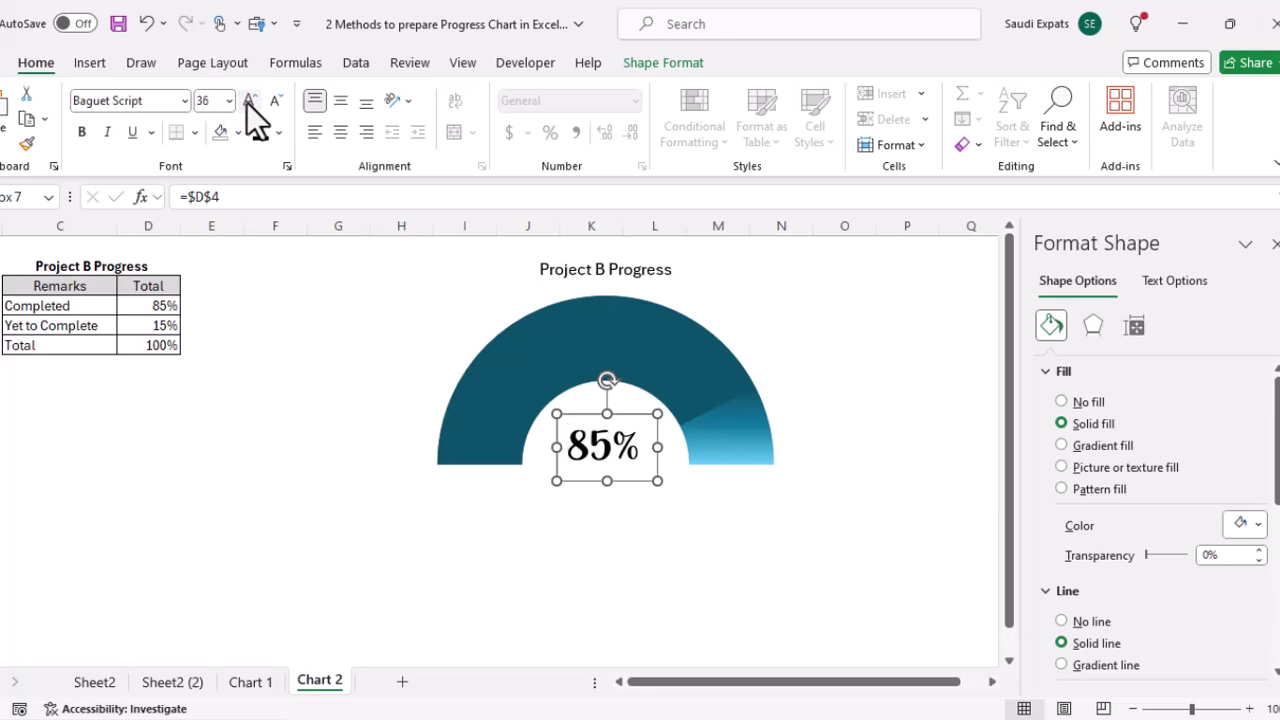
{"action": "left_click_drag", "start_coordinate": [581, 418], "coordinate": [588, 412]}
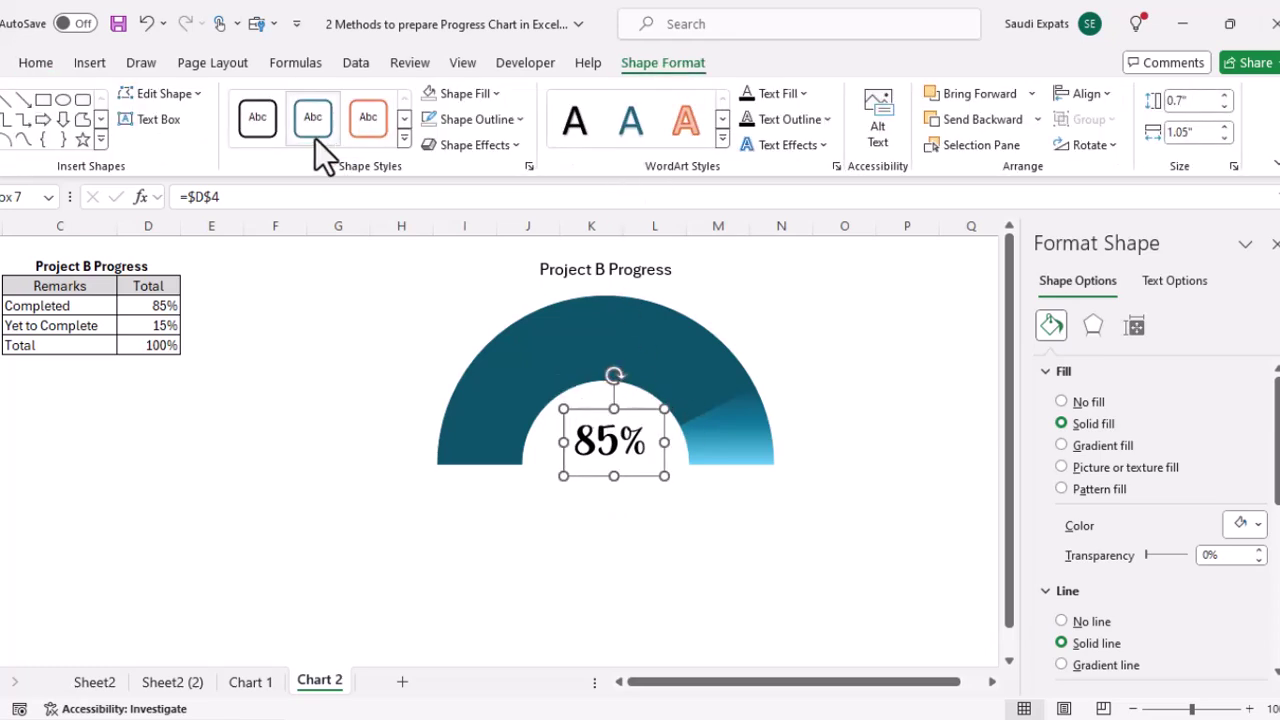
Step: Give the label's text box no fill and no outline
{"action": "left_click", "coordinate": [465, 93]}
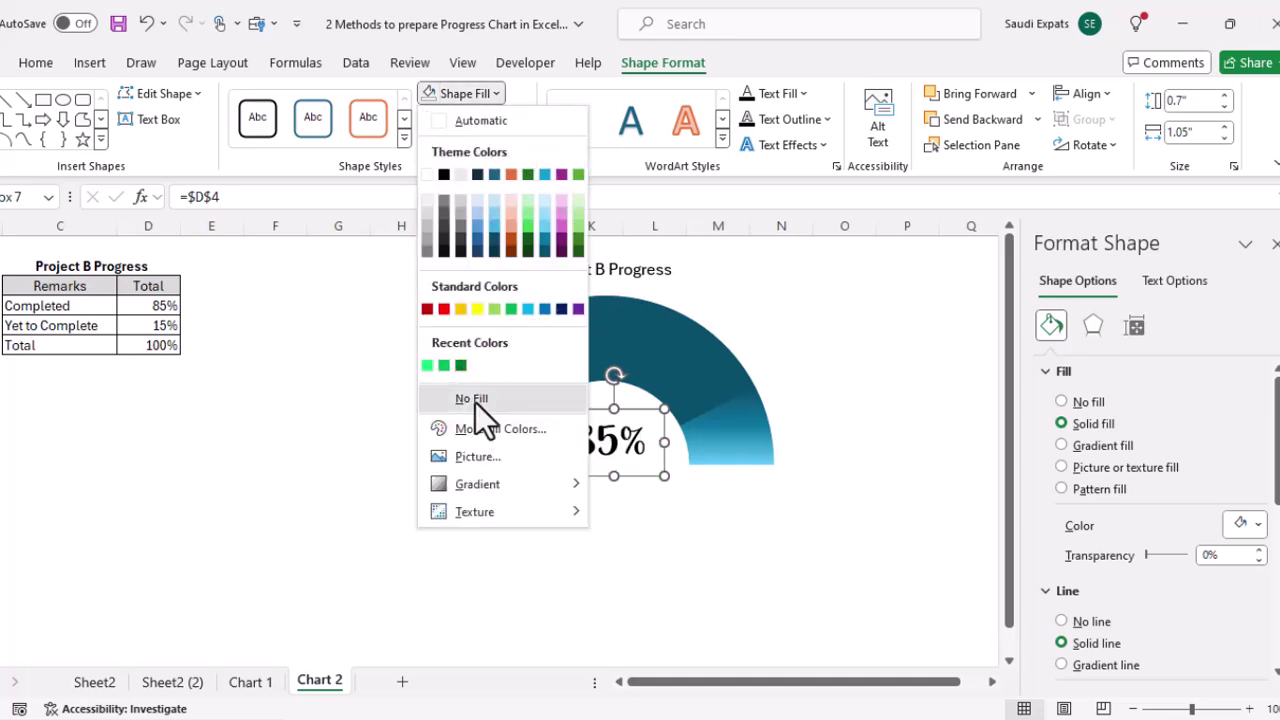
{"action": "left_click", "coordinate": [475, 400]}
{"action": "left_click", "coordinate": [510, 119]}
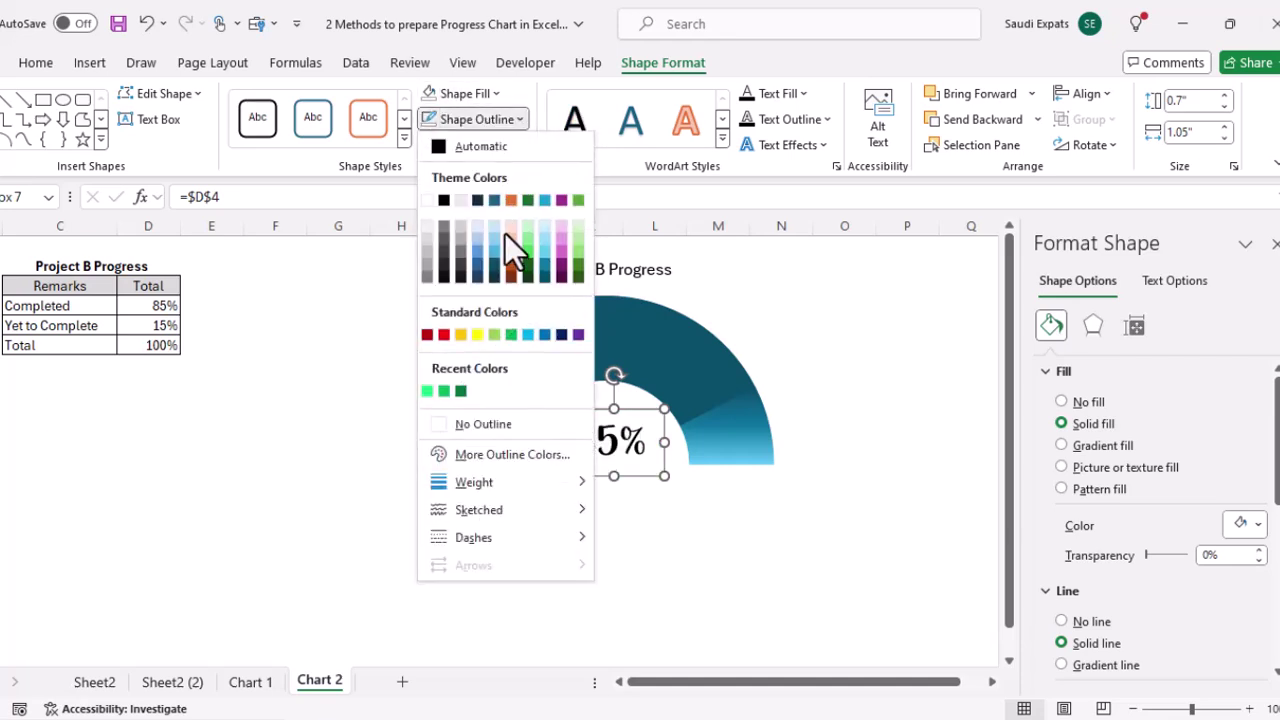
{"action": "left_click", "coordinate": [478, 429]}
{"action": "left_click", "coordinate": [850, 392]}
{"action": "left_click", "coordinate": [619, 458]}
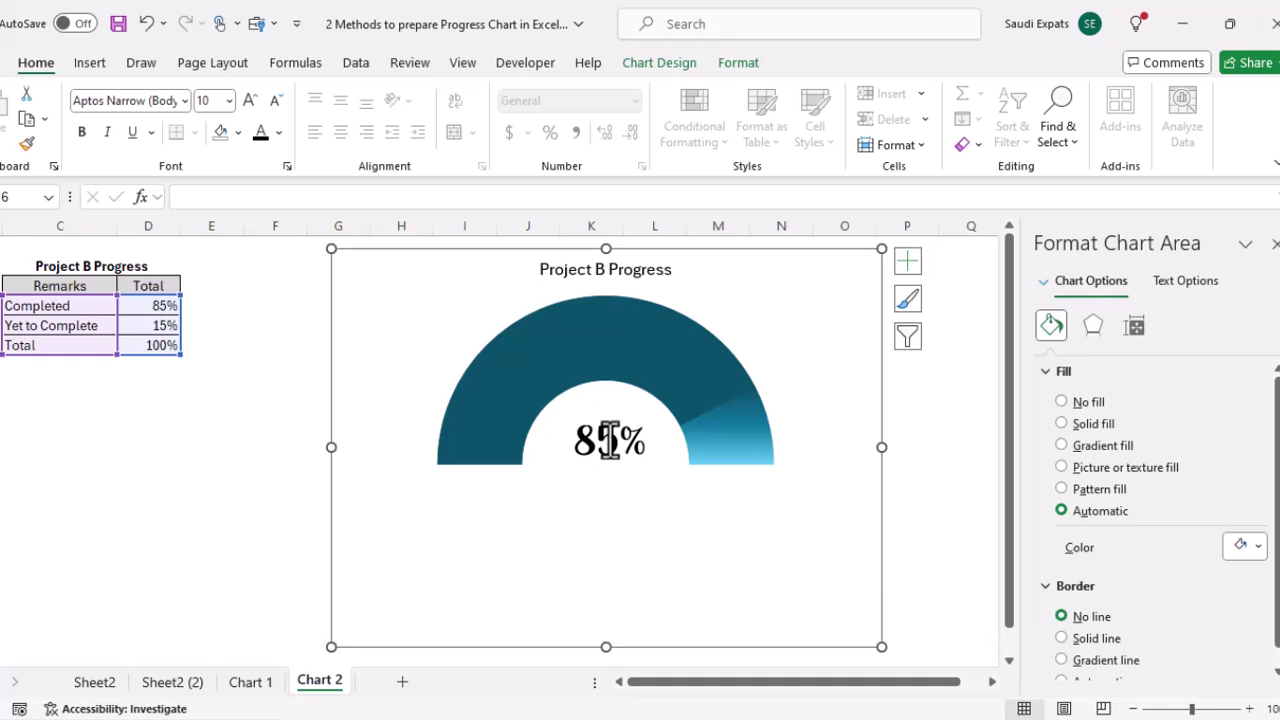
{"action": "left_click", "coordinate": [609, 440]}
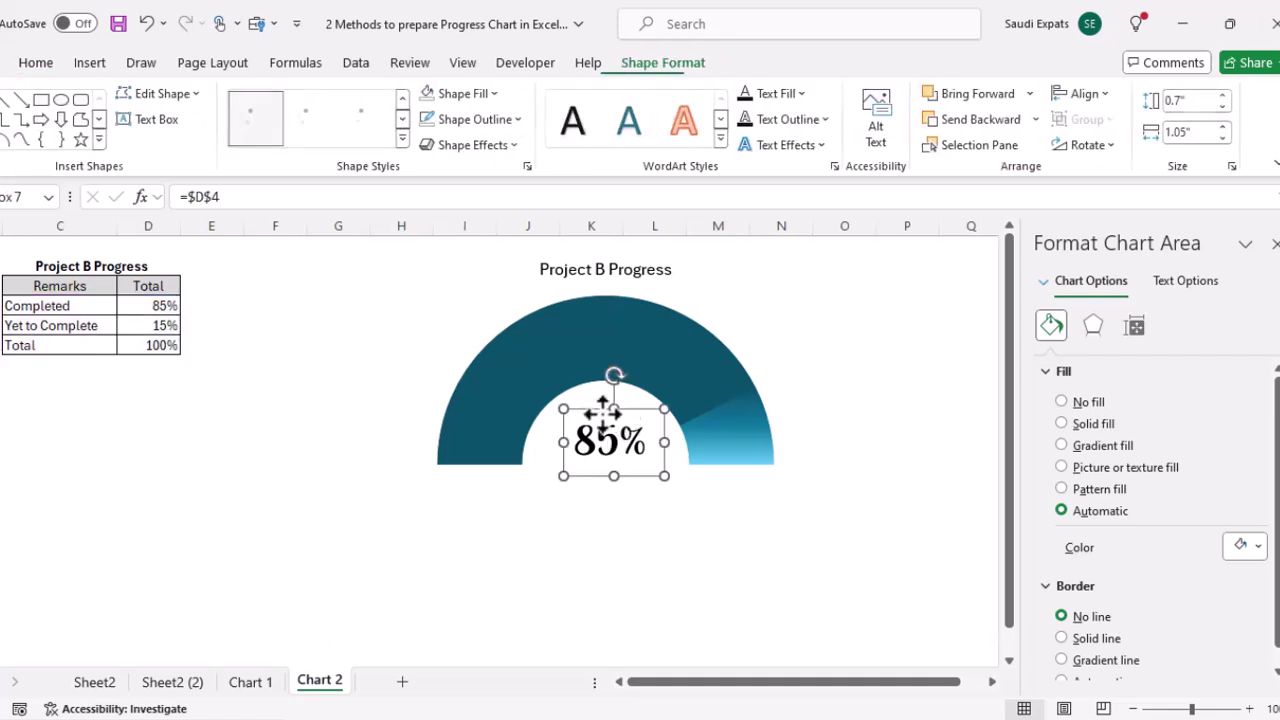
{"action": "left_click", "coordinate": [840, 420]}
Step: Change the Completed value in D4 to 35, then 90, and watch the gauge and label update
{"action": "left_click", "coordinate": [162, 307]}
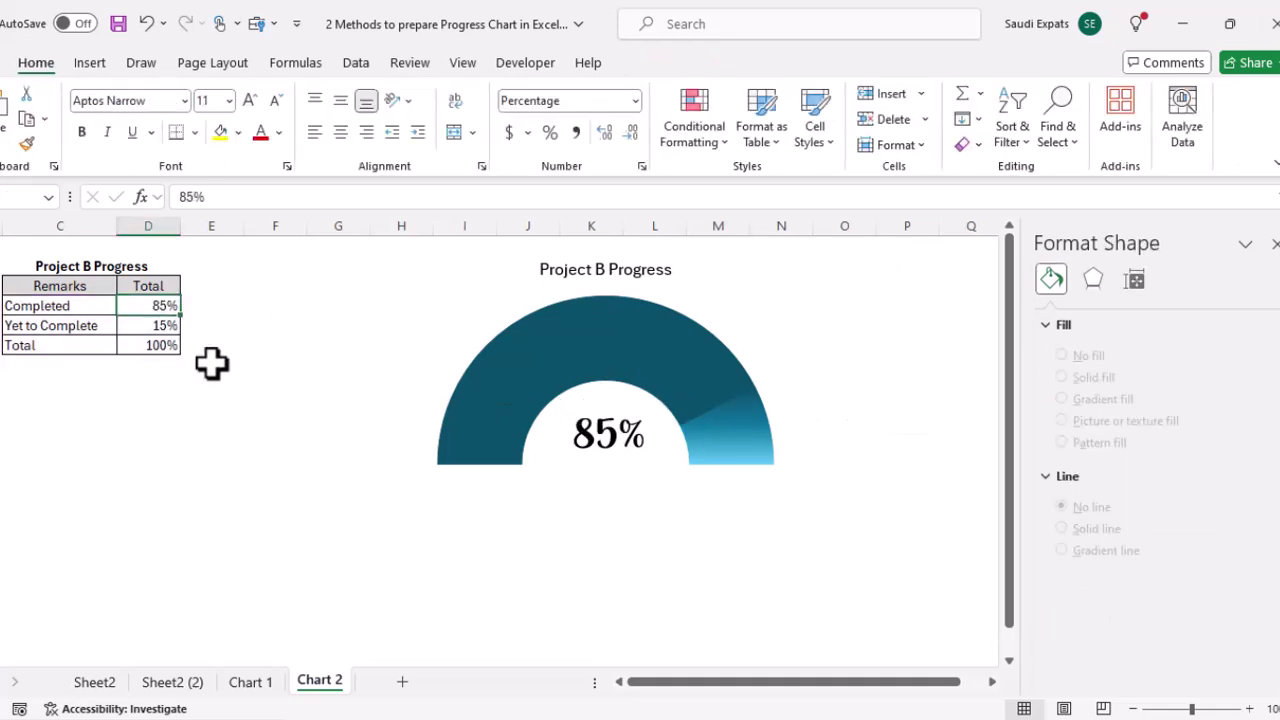
{"action": "type", "text": "35"}
{"action": "key", "text": "Return"}
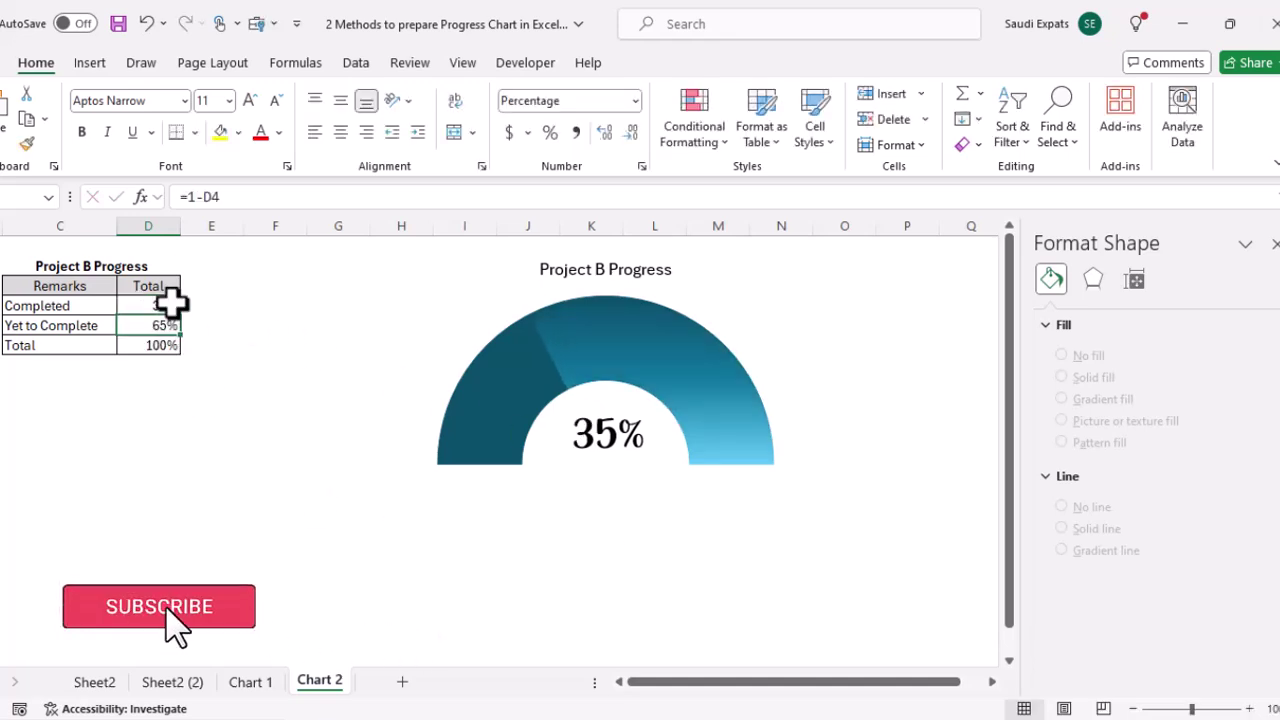
{"action": "left_click", "coordinate": [168, 304]}
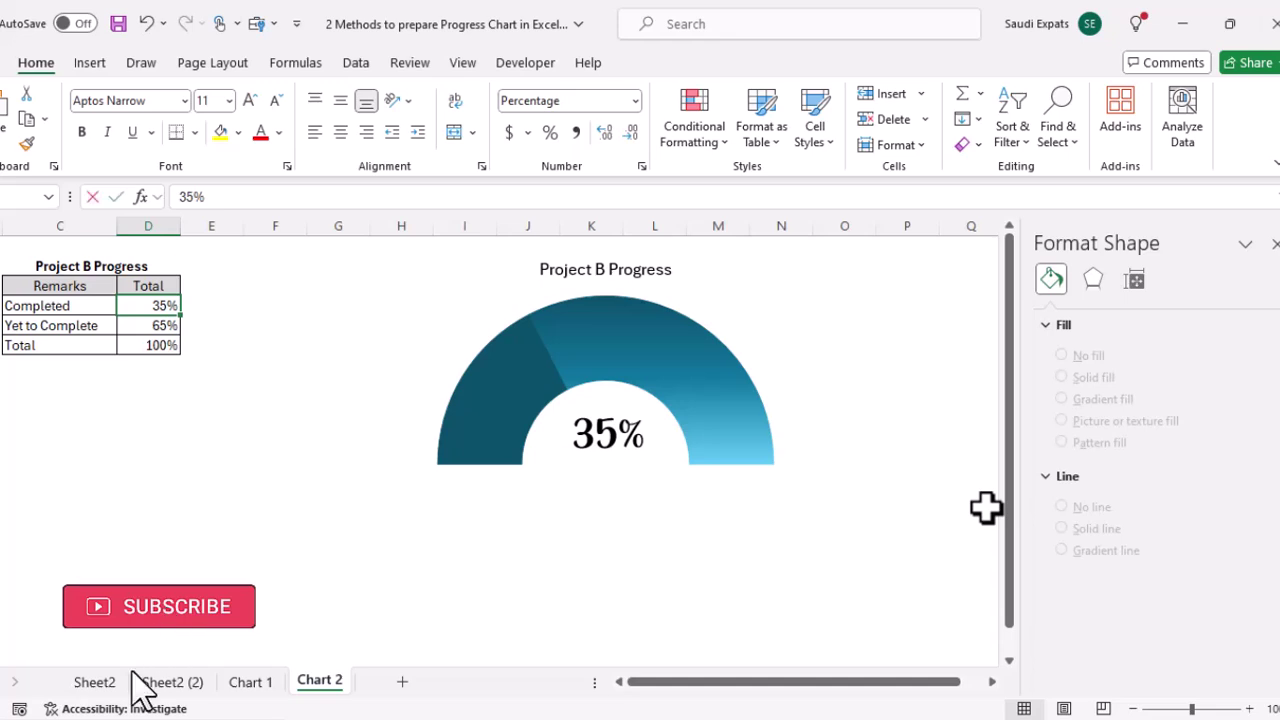
{"action": "type", "text": "90"}
{"action": "key", "text": "Return"}
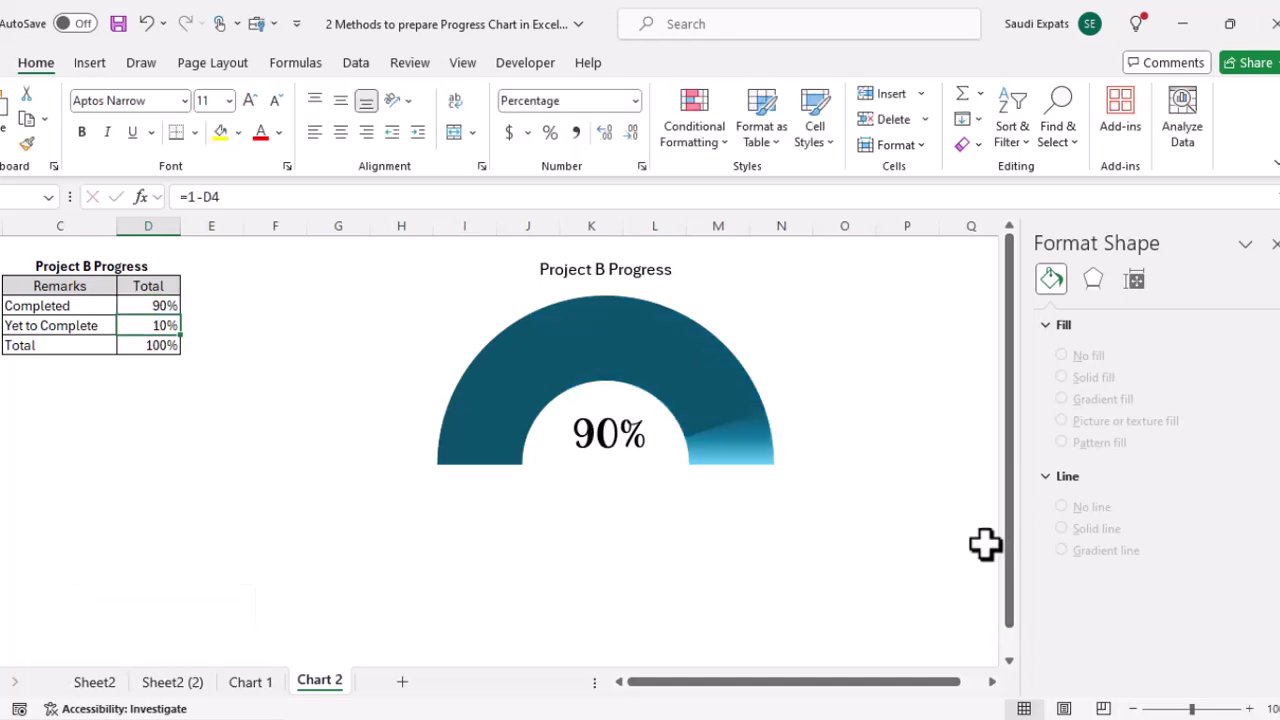
{"action": "left_click", "coordinate": [170, 304]}
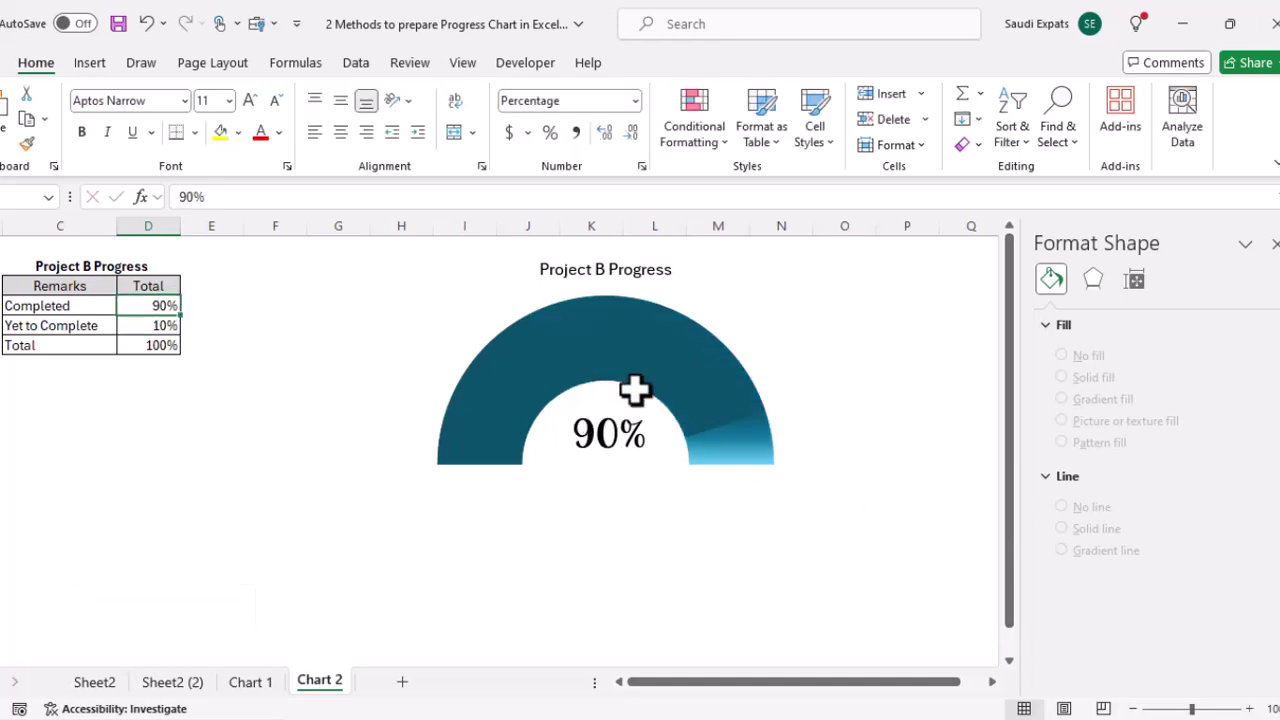